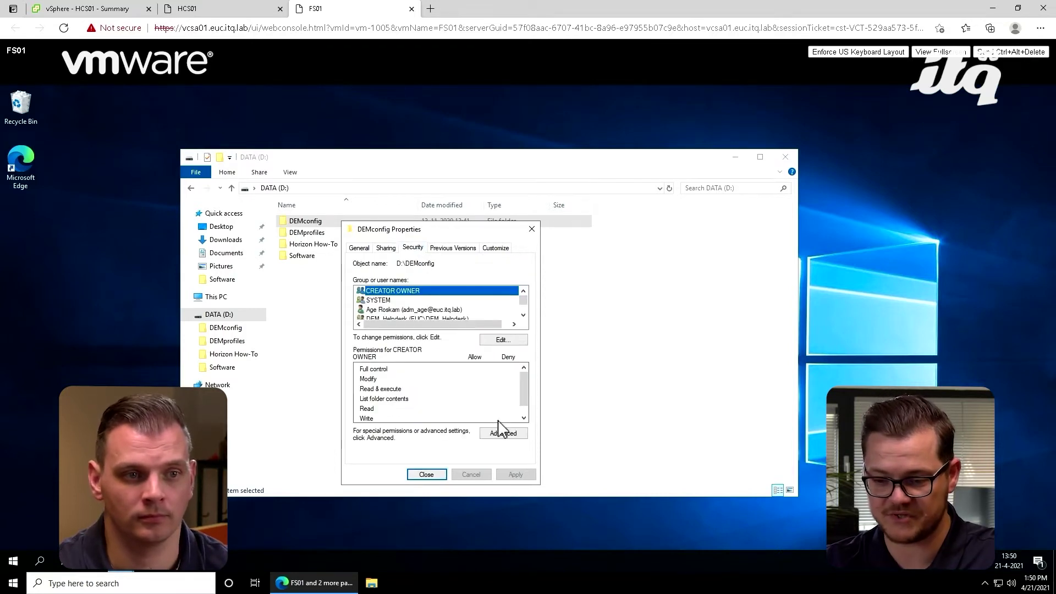
Review the advanced security entries of the DEMconfig folder for DEM-Admins, DEM-Users and Domain Computers, and close its properties
{"action": "left_click", "coordinate": [503, 434]}
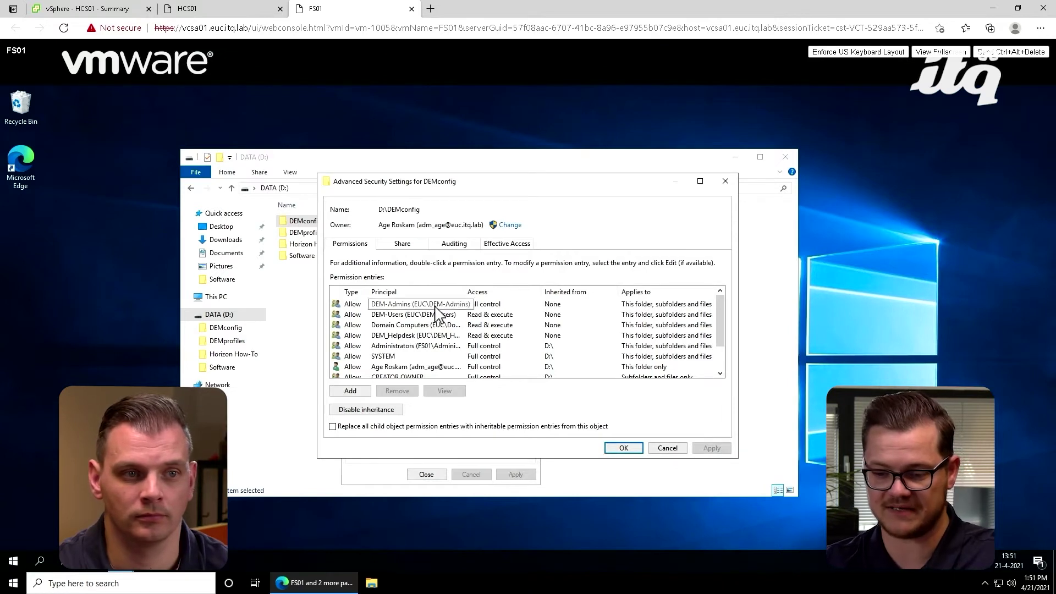
{"action": "left_click", "coordinate": [435, 305]}
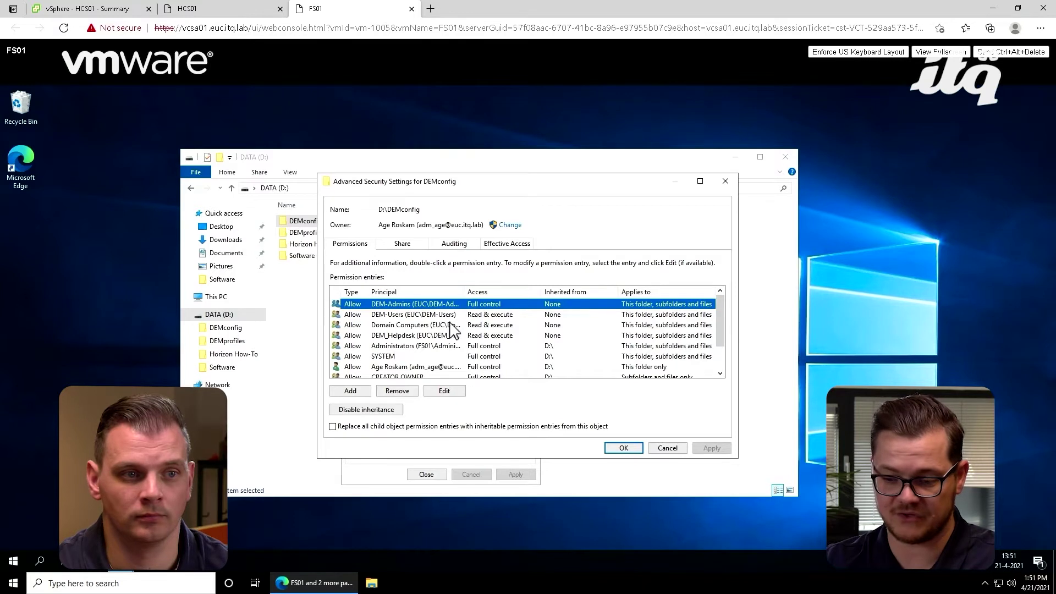
{"action": "left_click", "coordinate": [443, 317]}
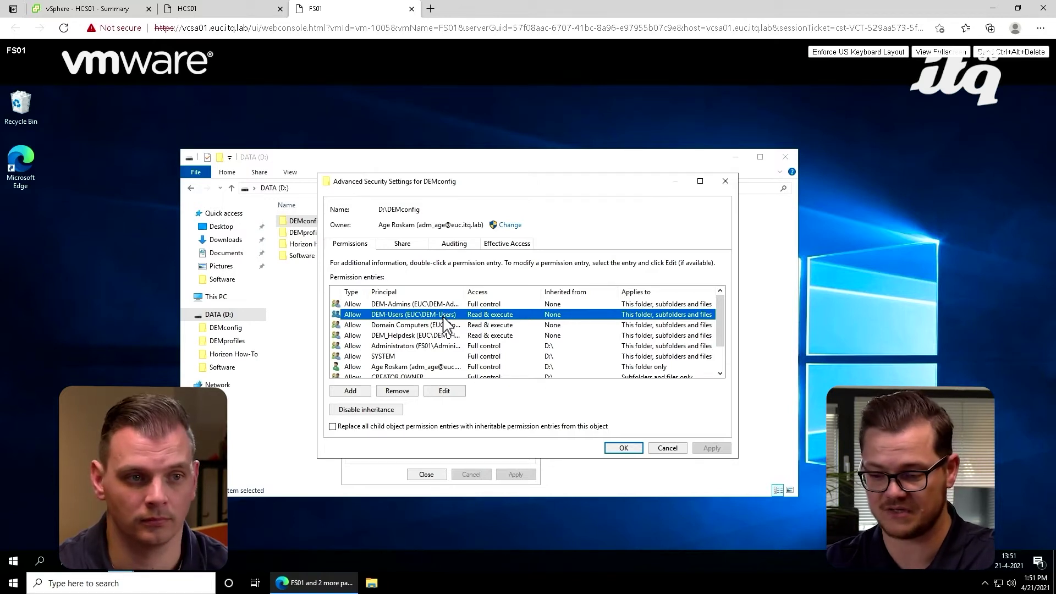
{"action": "key", "text": "Down"}
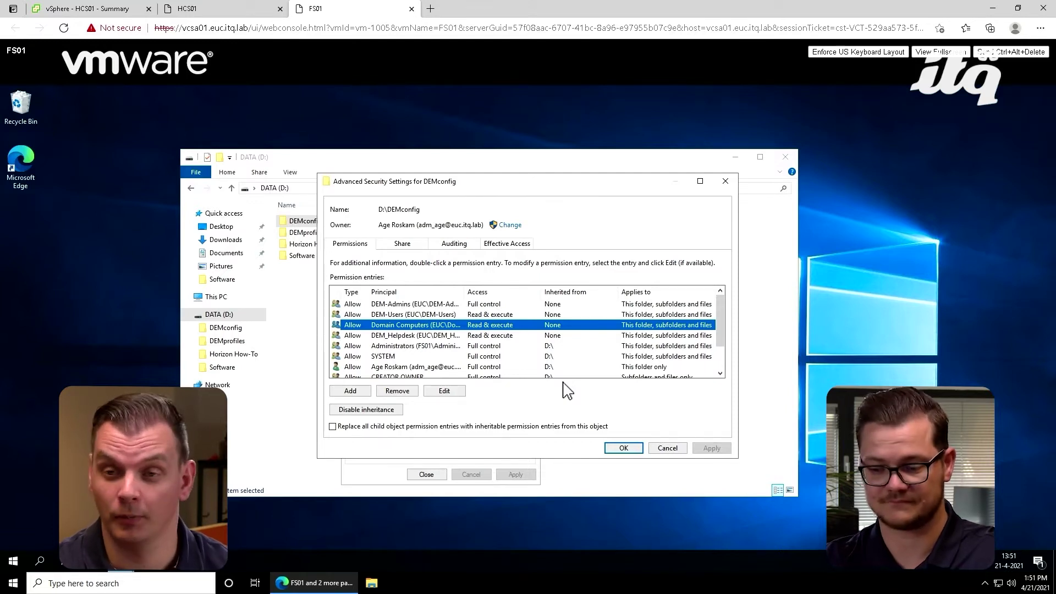
{"action": "left_click", "coordinate": [681, 446]}
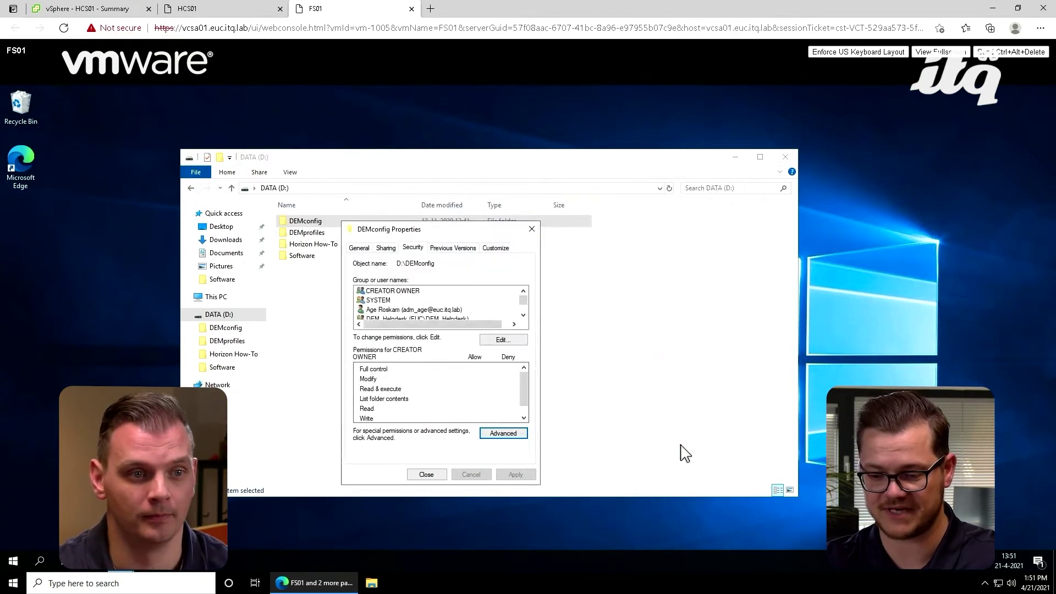
{"action": "left_click", "coordinate": [427, 475]}
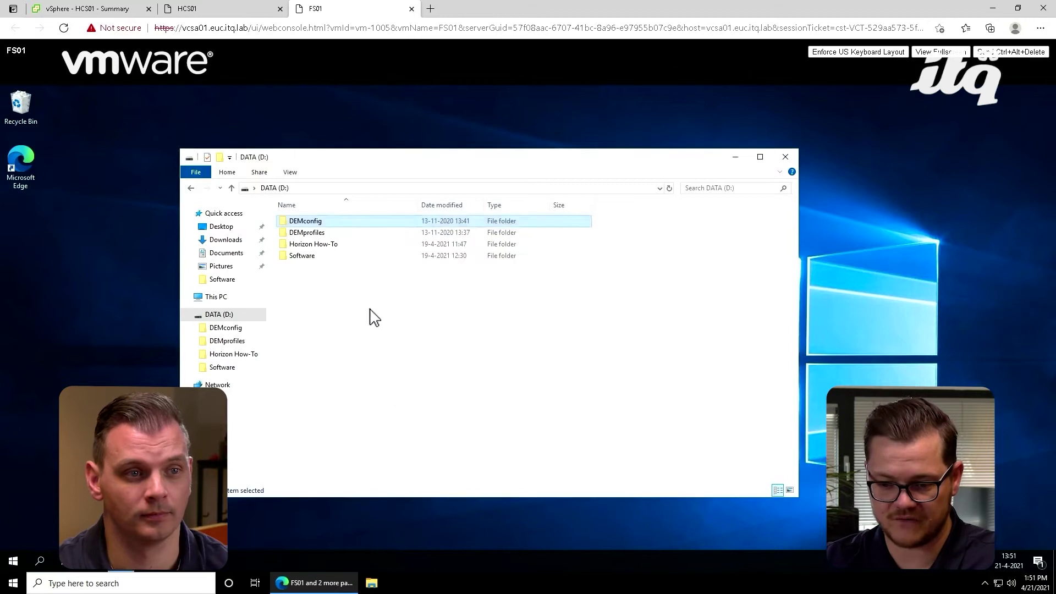
Check the DEMprofiles folder's share permissions for the DEM-Users and DEM-Admins groups without changing them
{"action": "left_click", "coordinate": [349, 233]}
{"action": "right_click", "coordinate": [351, 234]}
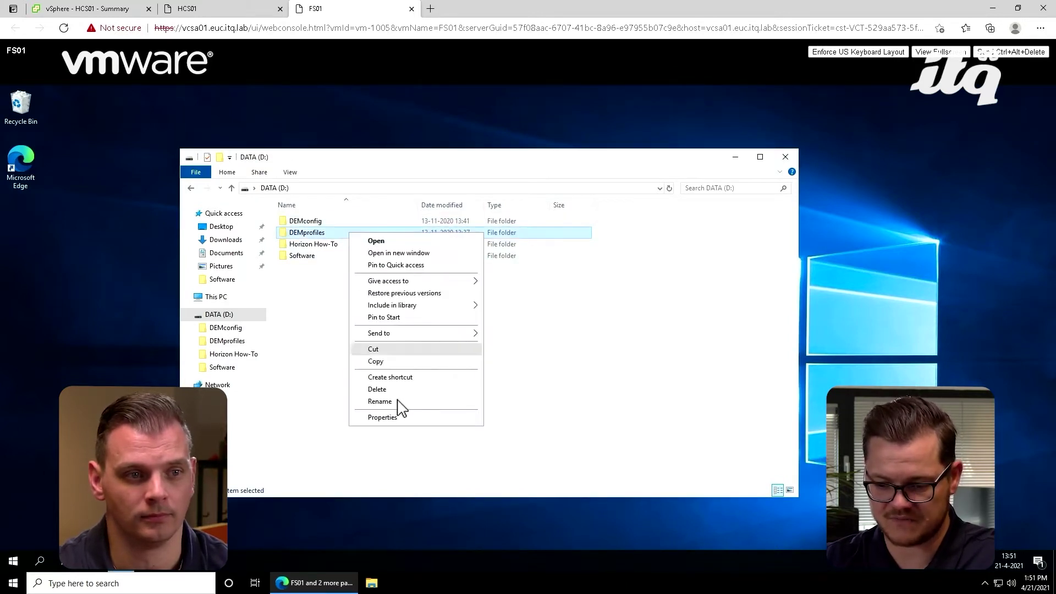
{"action": "left_click", "coordinate": [389, 418]}
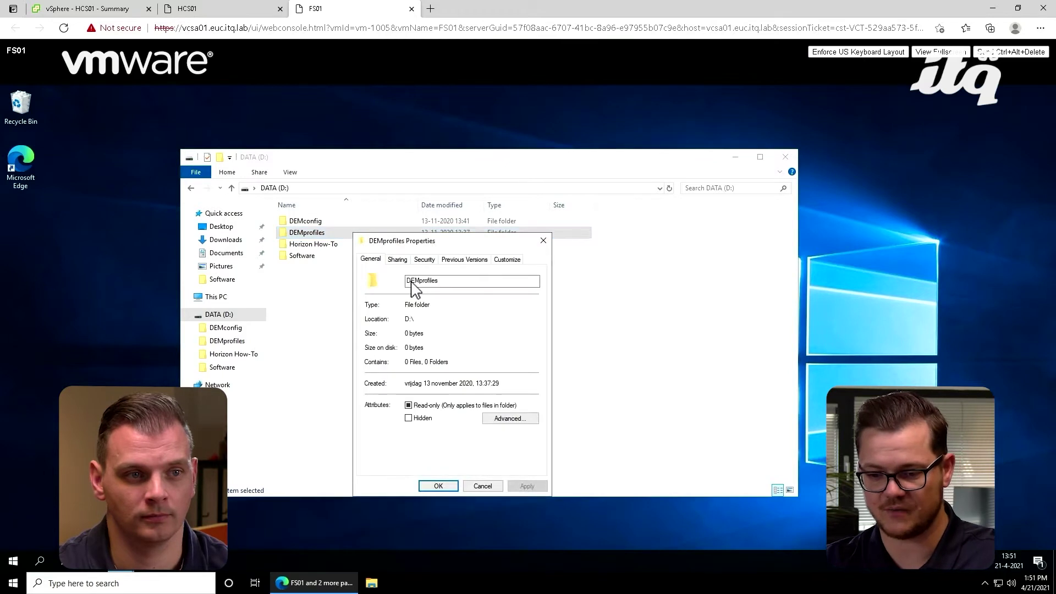
{"action": "left_click", "coordinate": [398, 261]}
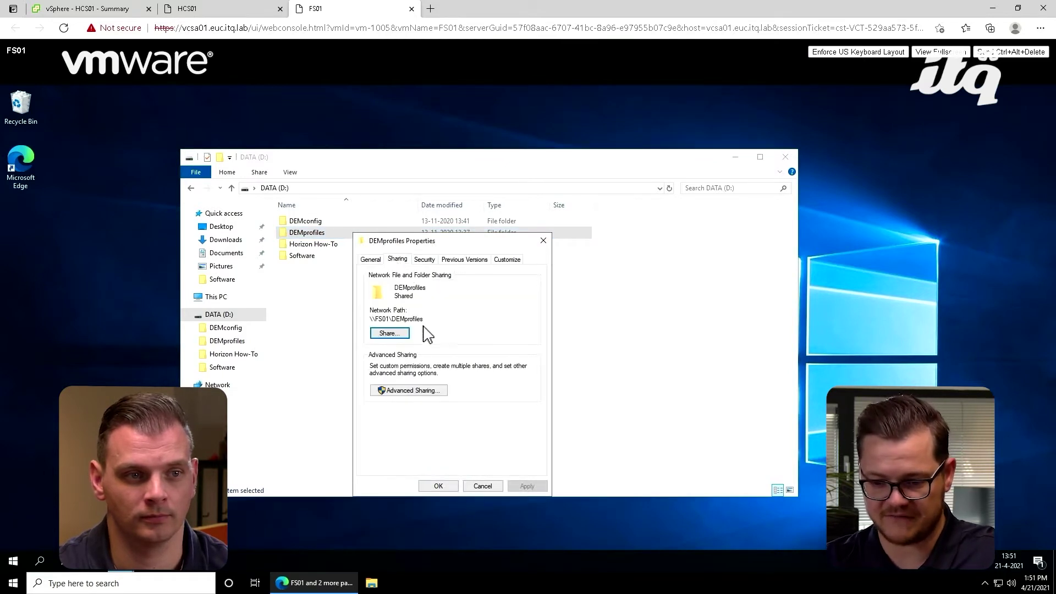
{"action": "left_click", "coordinate": [427, 389]}
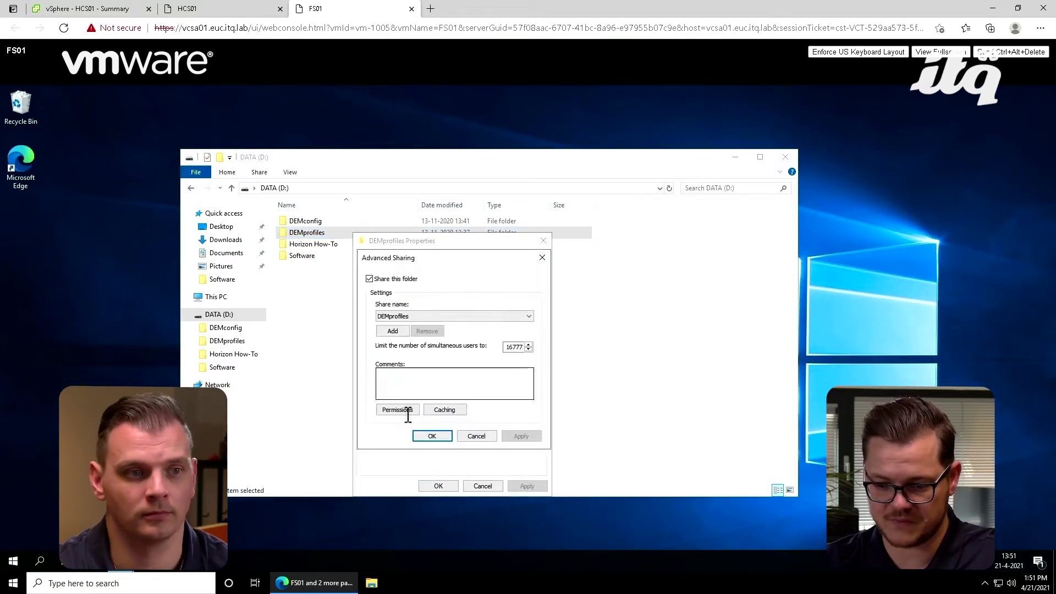
{"action": "left_click", "coordinate": [397, 410]}
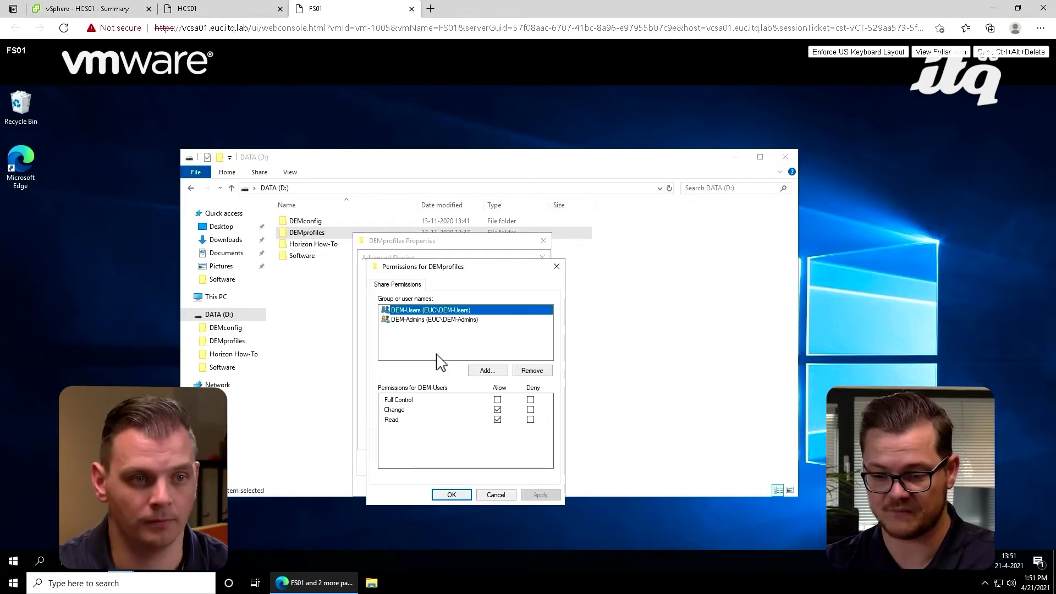
{"action": "left_click", "coordinate": [458, 321]}
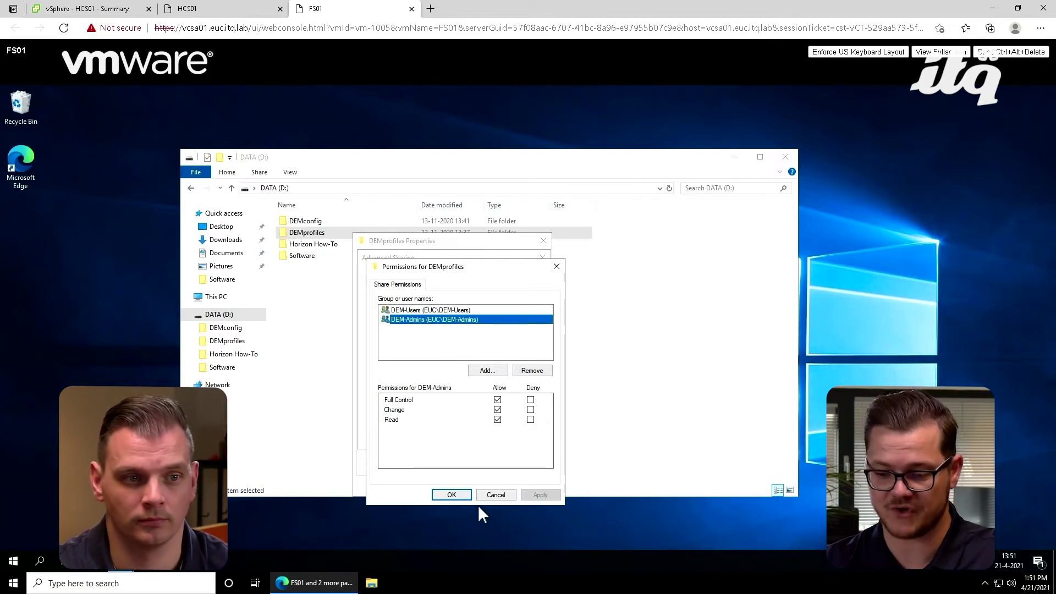
{"action": "left_click", "coordinate": [494, 495]}
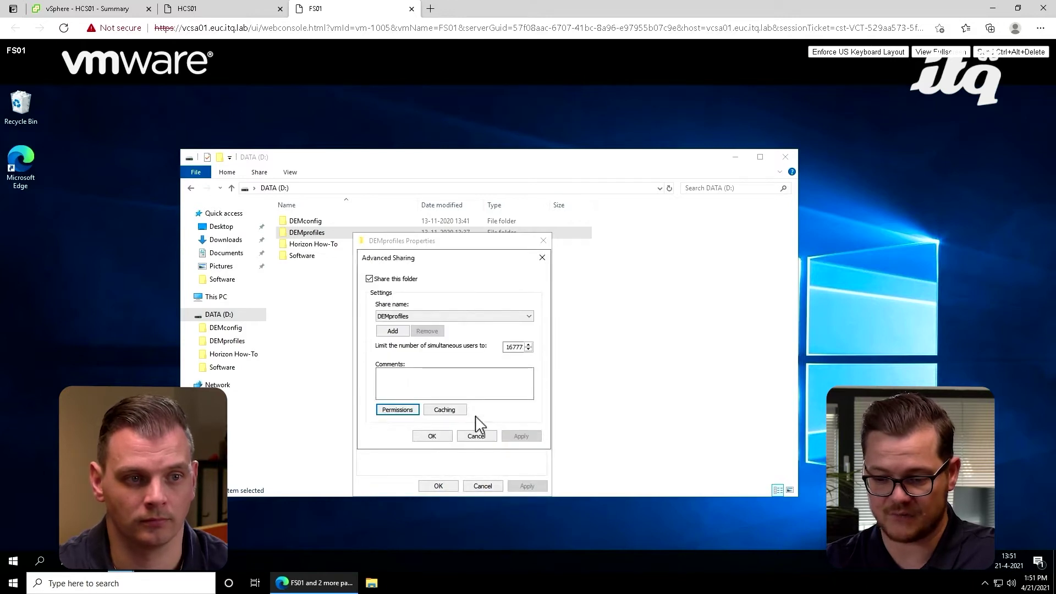
{"action": "left_click", "coordinate": [476, 436]}
Examine the advanced permissions in the DEM-Users security entry of the DEMprofiles folder
{"action": "left_click", "coordinate": [425, 259]}
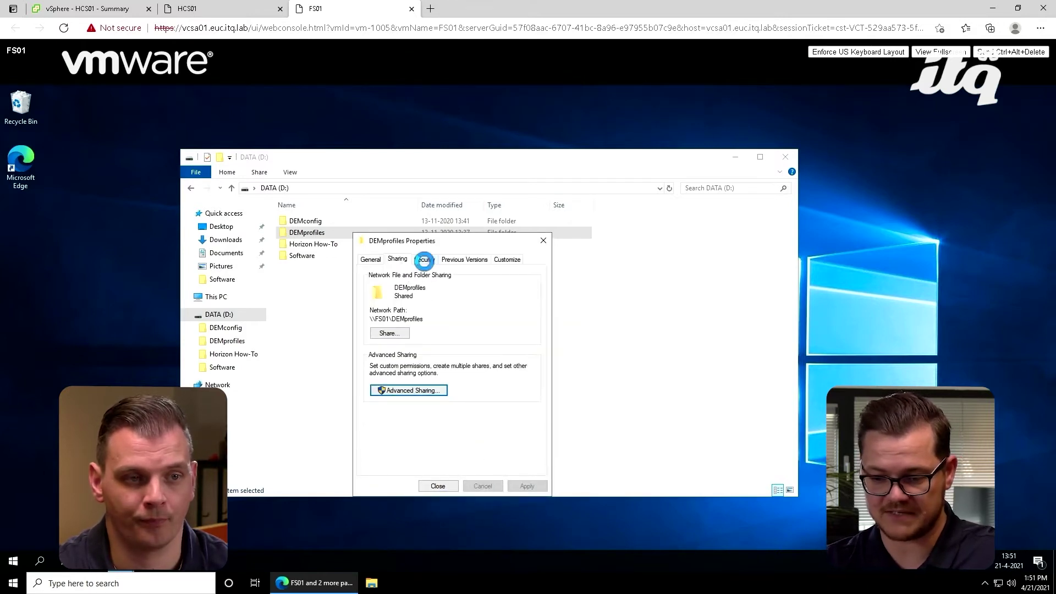
{"action": "left_click", "coordinate": [509, 445]}
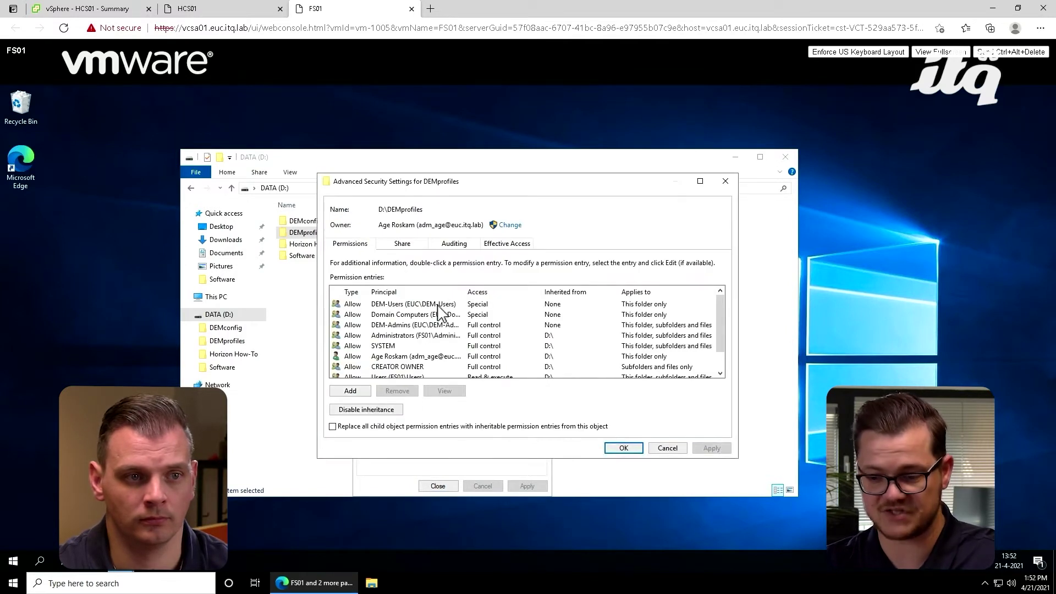
{"action": "left_click", "coordinate": [438, 306]}
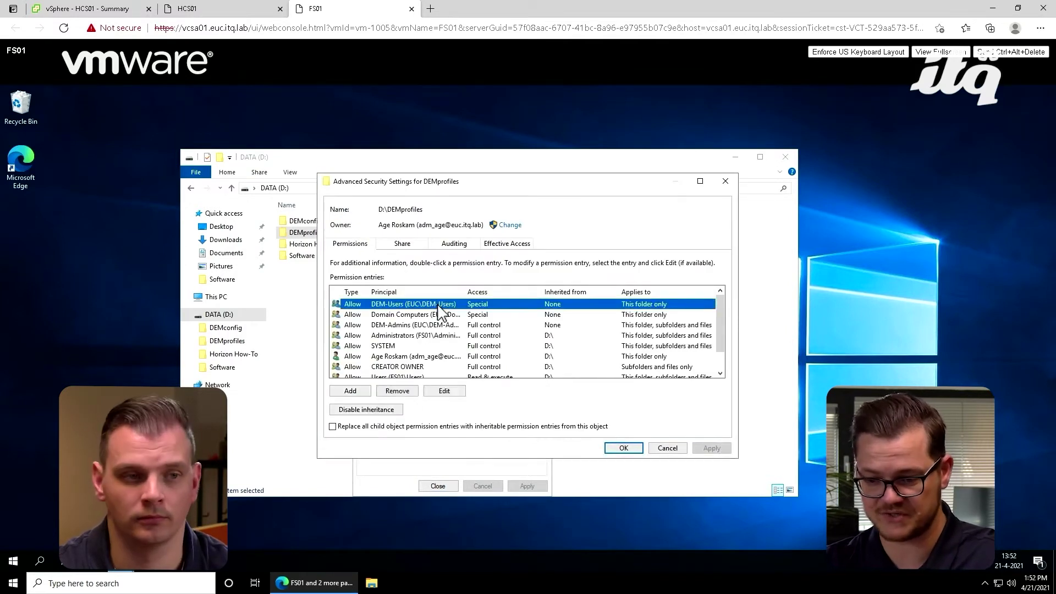
{"action": "left_click", "coordinate": [458, 393]}
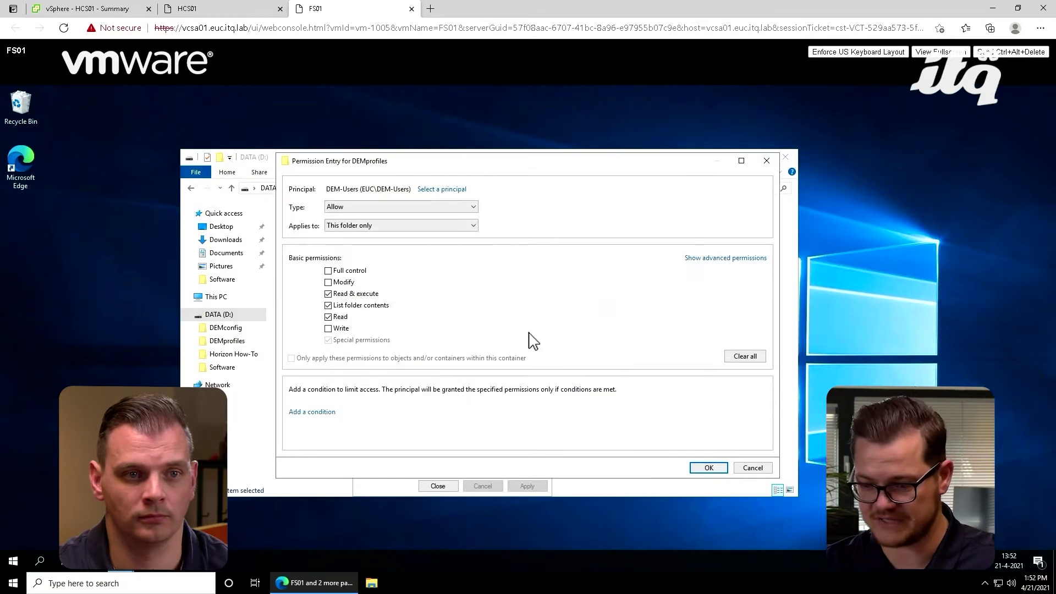
{"action": "left_click", "coordinate": [746, 262]}
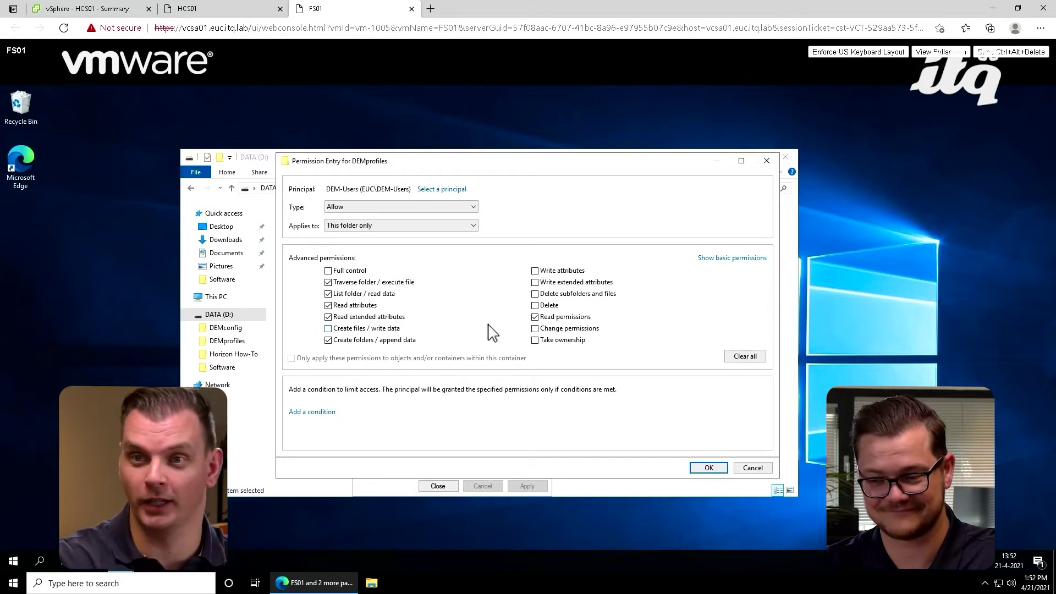
{"action": "left_click", "coordinate": [767, 161]}
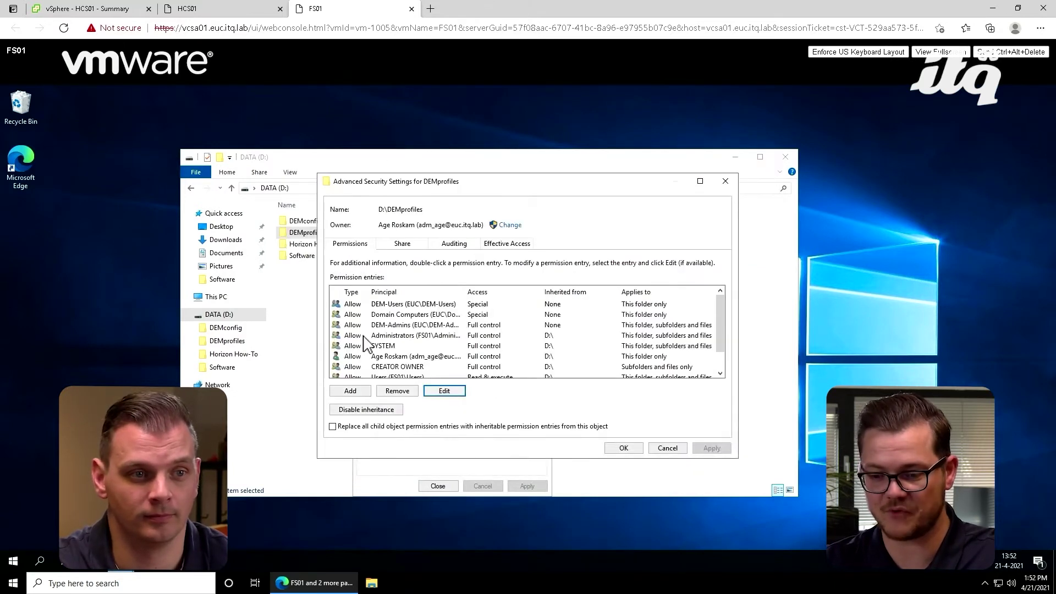
Review the Domain Computers and DEM-Admins security entries of DEMprofiles, and close the folder's properties
{"action": "left_click", "coordinate": [415, 316]}
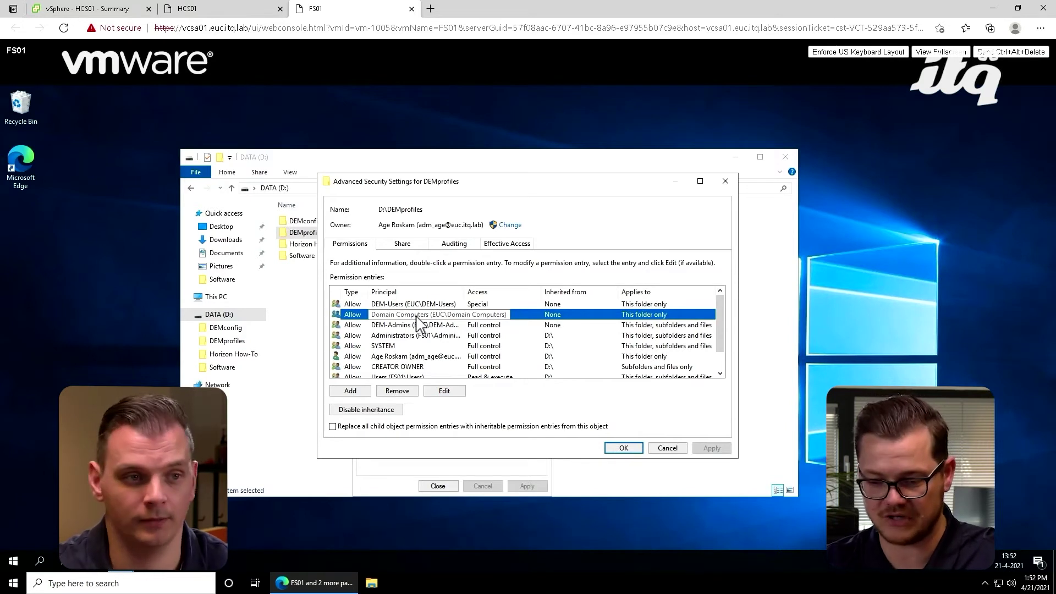
{"action": "left_click", "coordinate": [451, 328]}
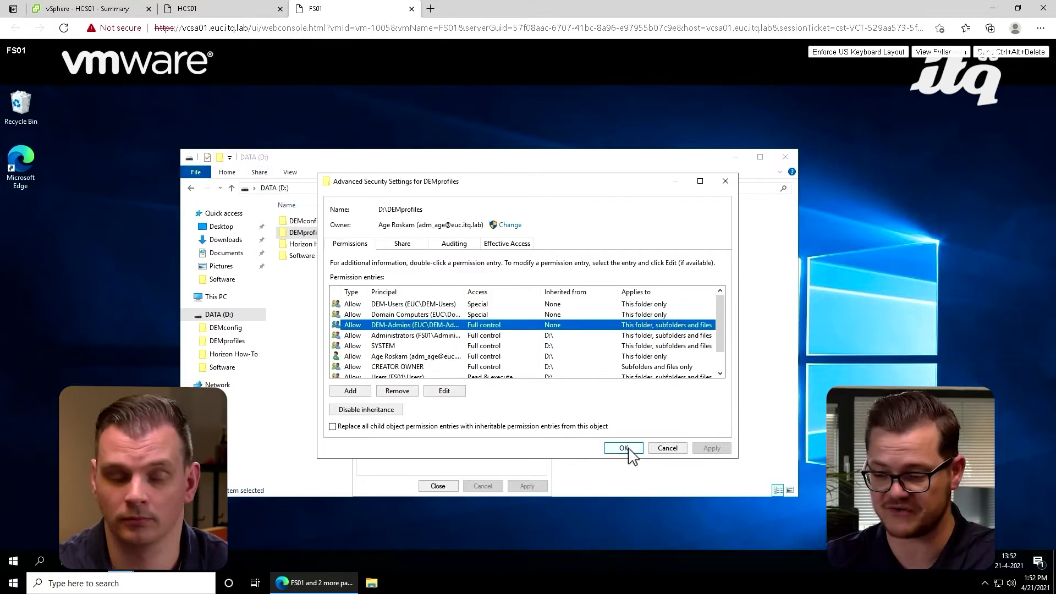
{"action": "left_click", "coordinate": [668, 448]}
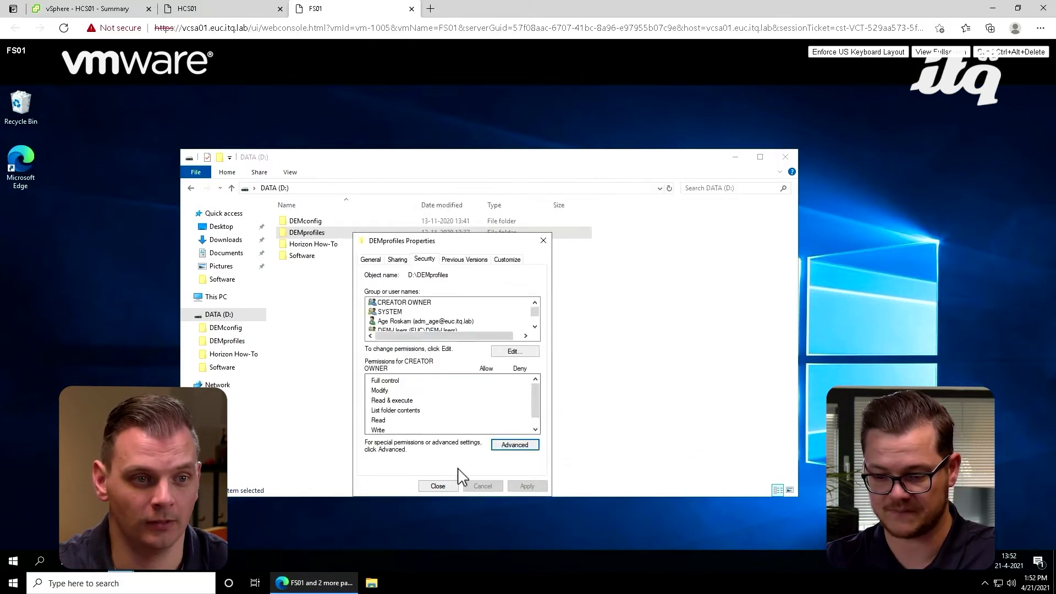
{"action": "left_click", "coordinate": [439, 485]}
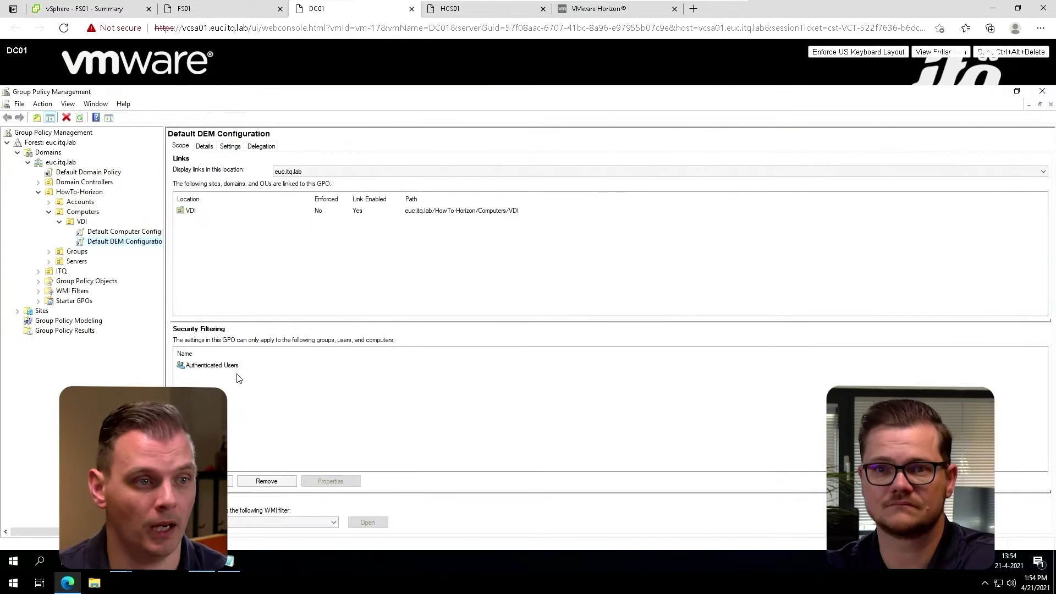
Open the Default DEM Configuration GPO for editing and show the FlexEngine settings in the user-side VMware DEM administrative templates
{"action": "right_click", "coordinate": [122, 244]}
{"action": "left_click", "coordinate": [156, 248]}
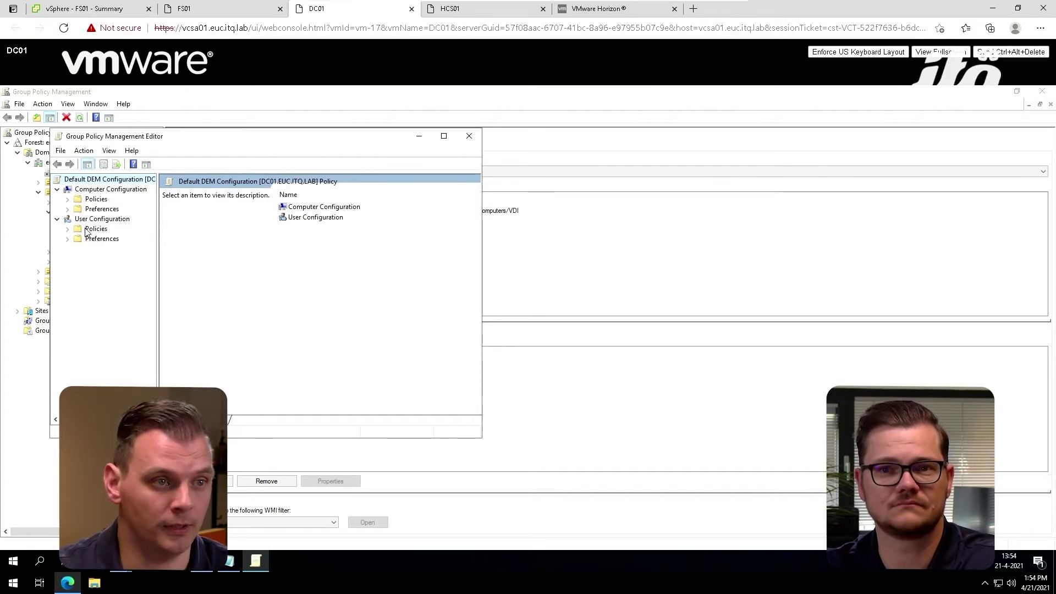
{"action": "left_click", "coordinate": [58, 190]}
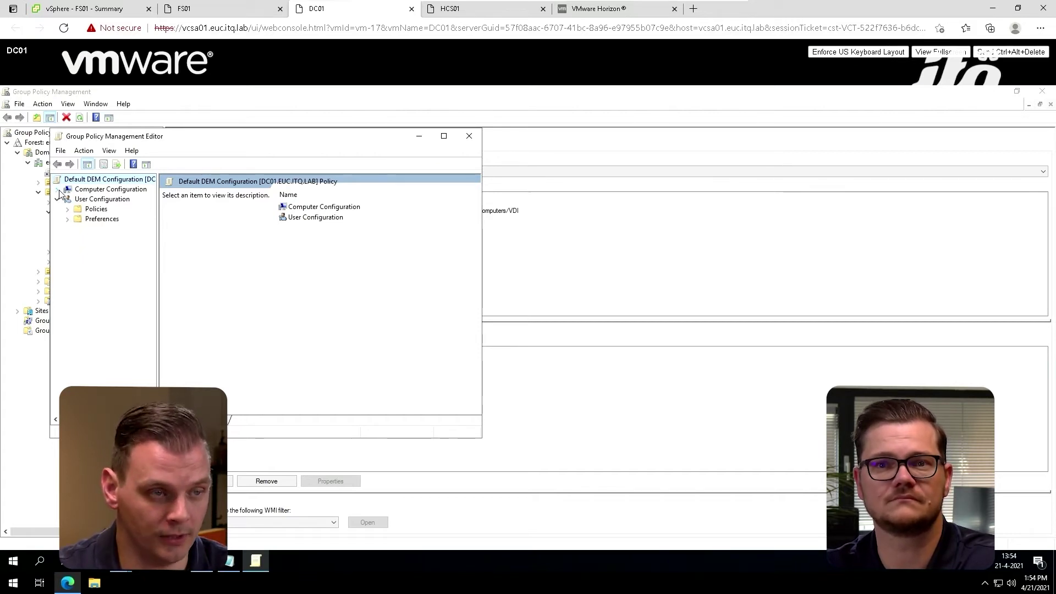
{"action": "double_click", "coordinate": [95, 210]}
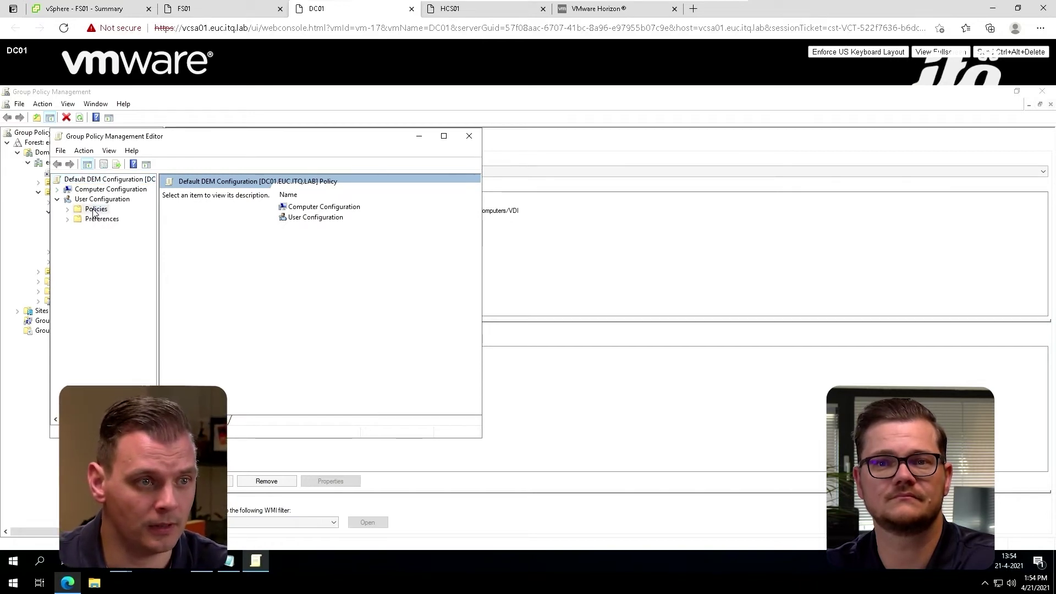
{"action": "double_click", "coordinate": [108, 240]}
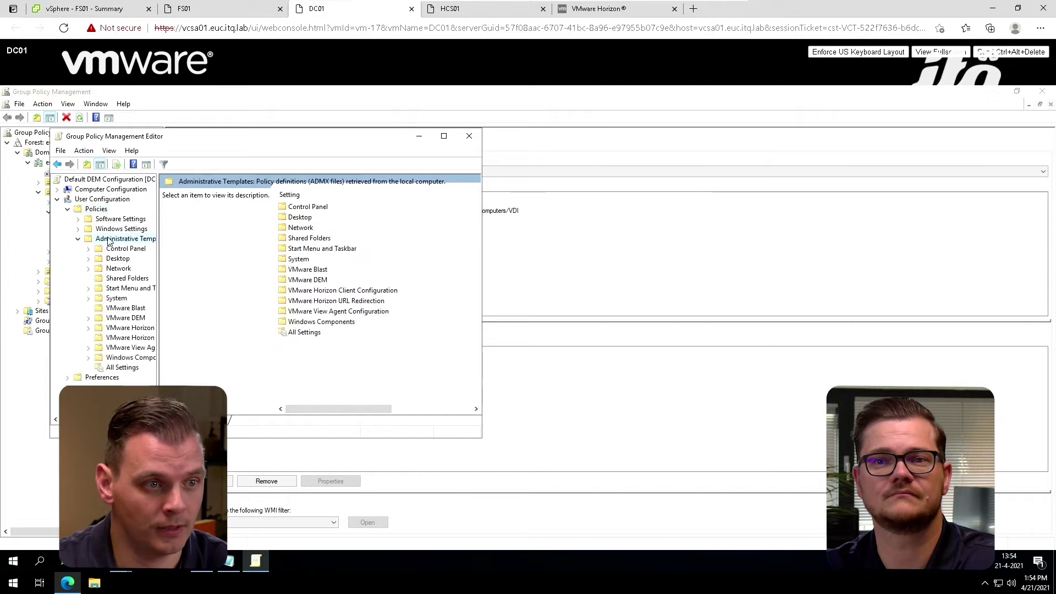
{"action": "double_click", "coordinate": [118, 319]}
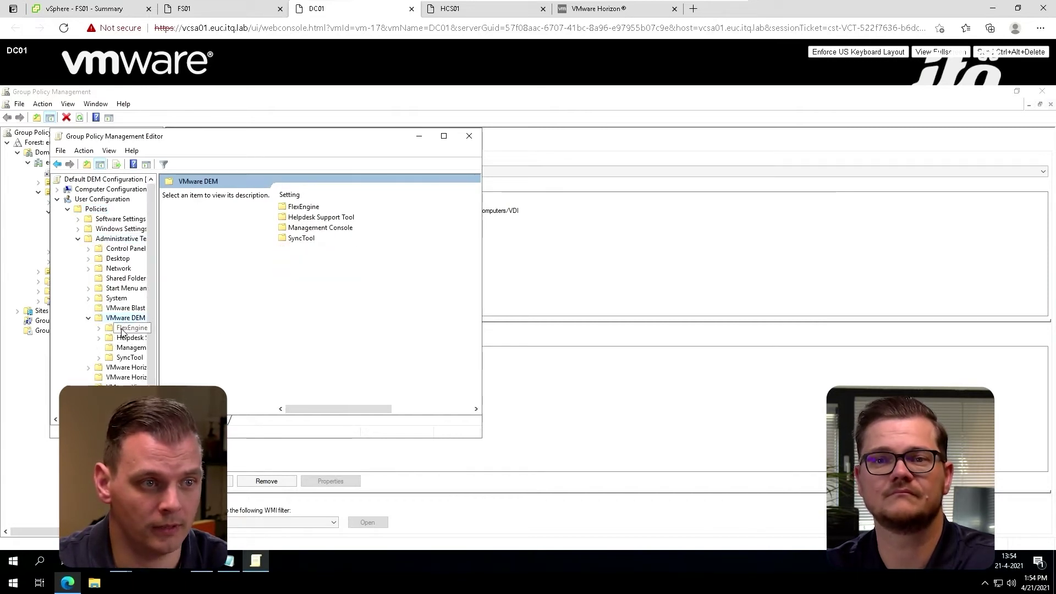
{"action": "double_click", "coordinate": [123, 329]}
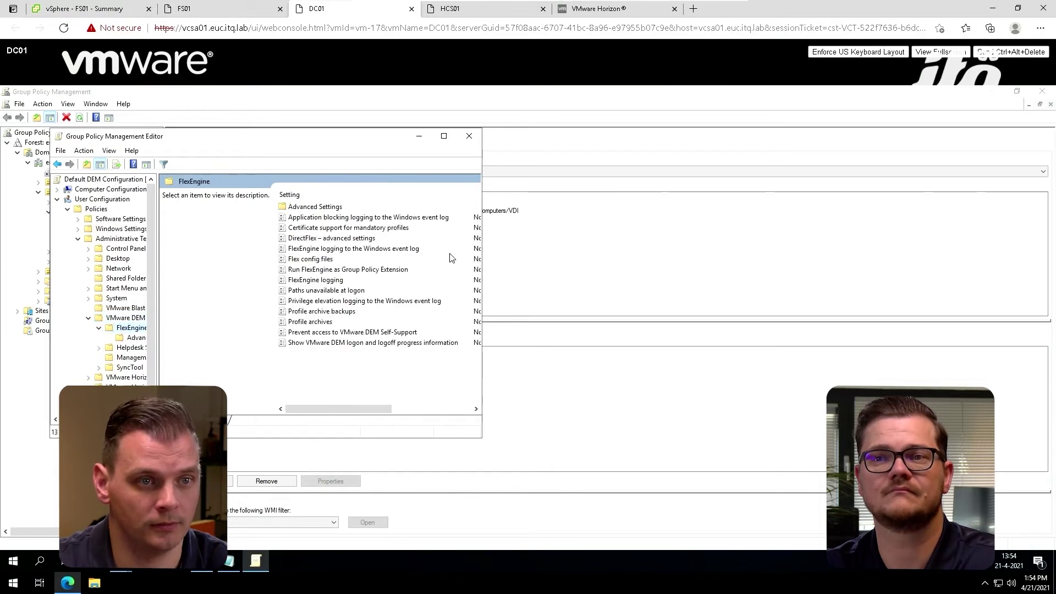
{"action": "left_click_drag", "start_coordinate": [481, 197], "coordinate": [625, 197]}
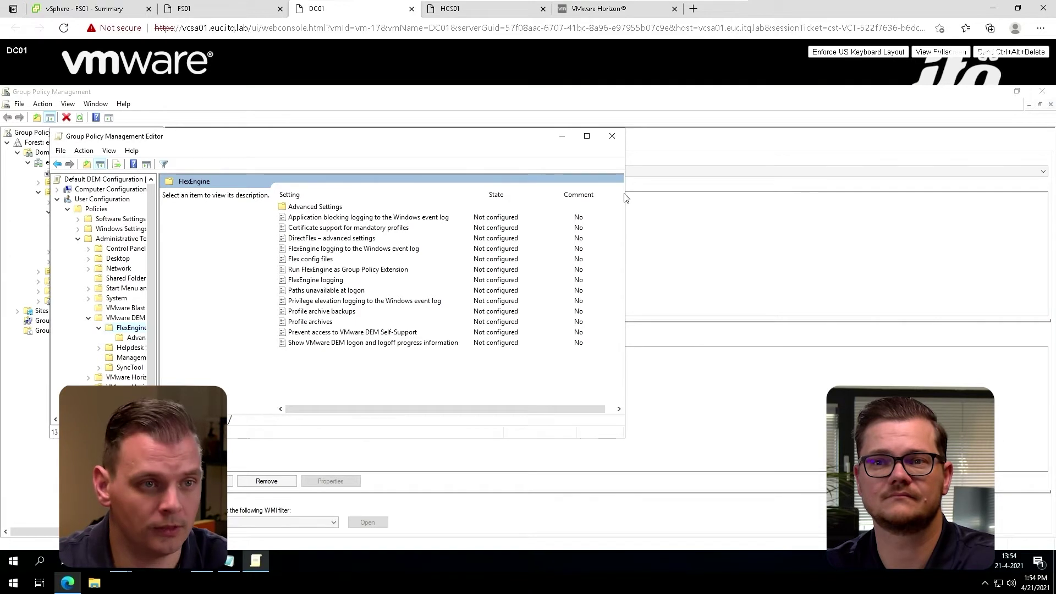
Enable the Flex config files setting with \\fs01\DEMconfig\General as the central location, copying the share path from the open Notepad note
{"action": "double_click", "coordinate": [319, 259]}
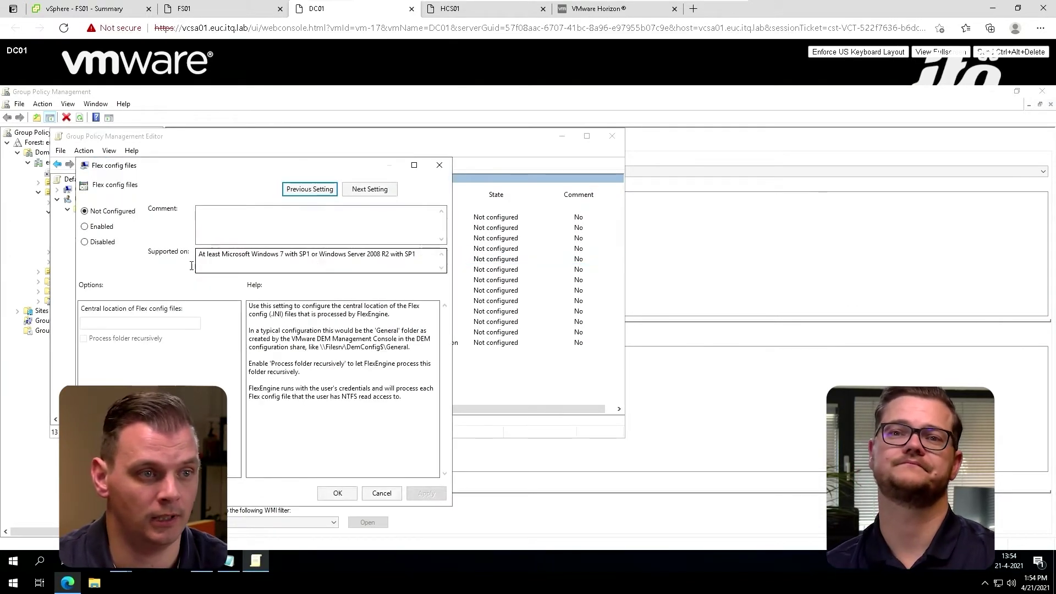
{"action": "left_click", "coordinate": [96, 227]}
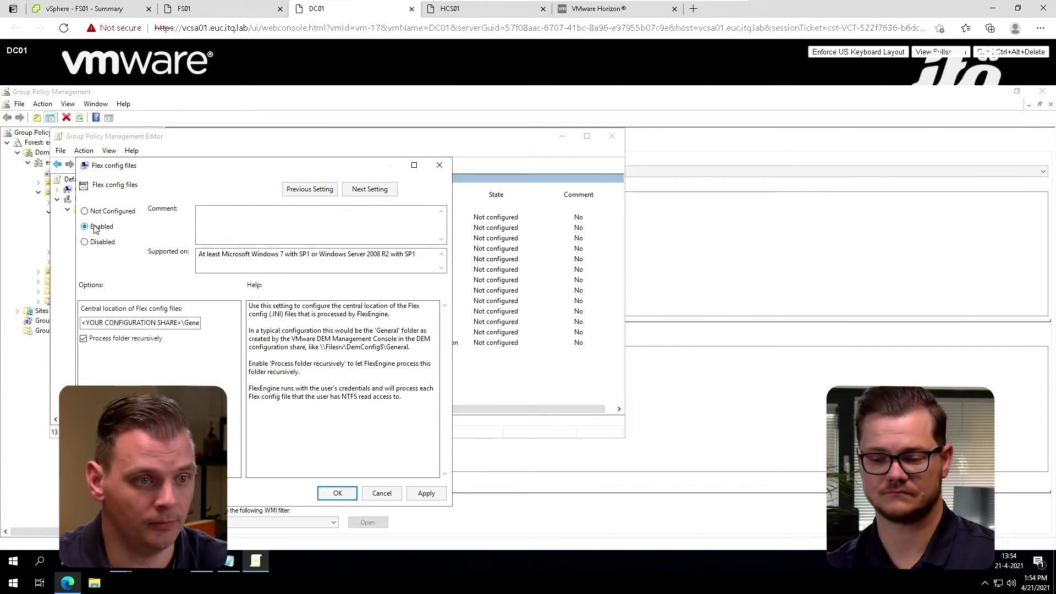
{"action": "left_click", "coordinate": [231, 561]}
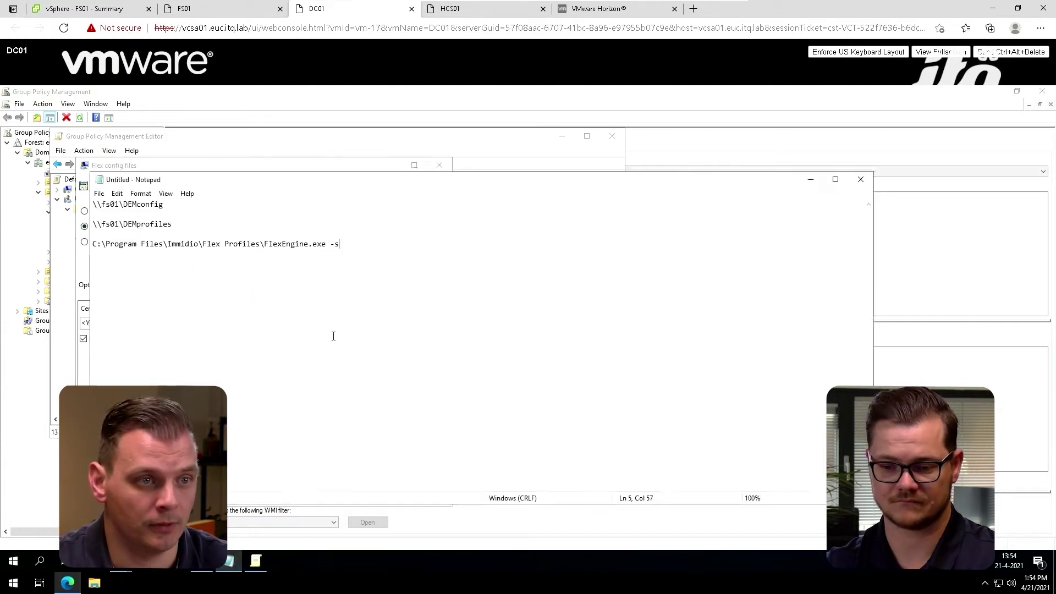
{"action": "left_click_drag", "start_coordinate": [163, 204], "coordinate": [91, 204]}
{"action": "key", "text": "ctrl+c"}
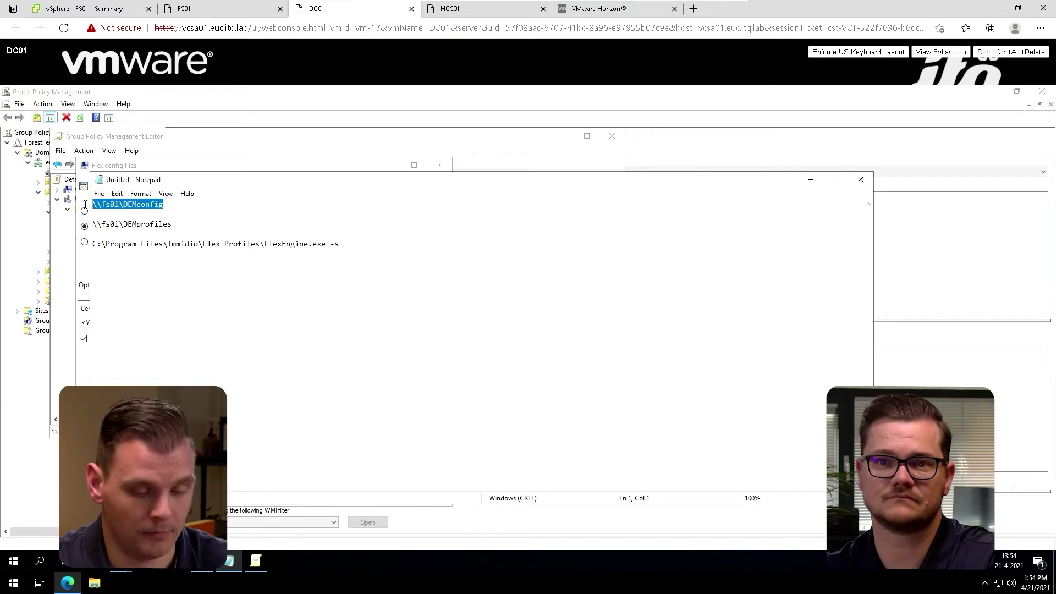
{"action": "left_click", "coordinate": [808, 180]}
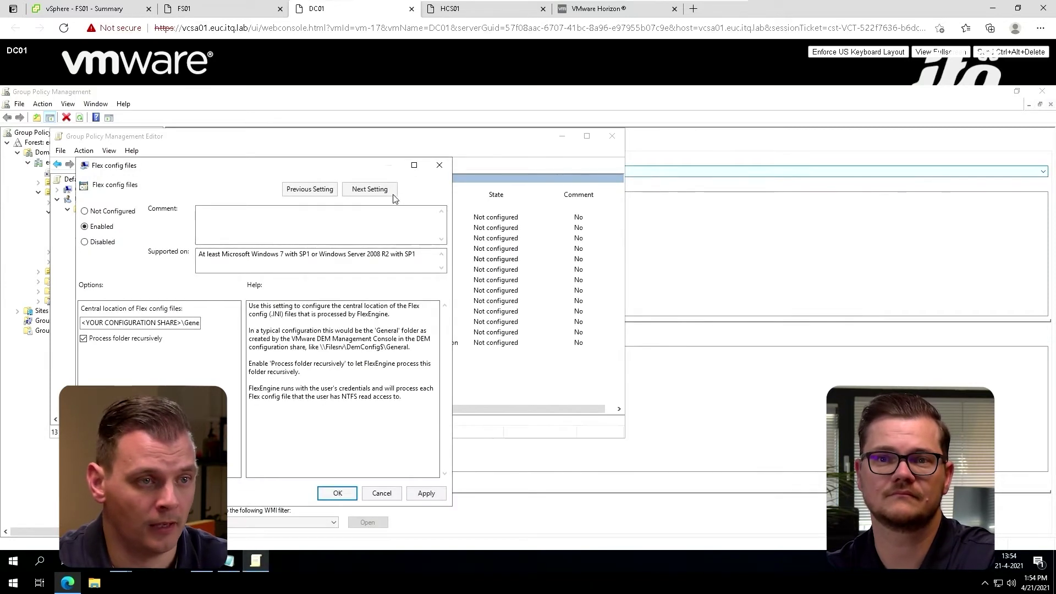
{"action": "left_click", "coordinate": [156, 322]}
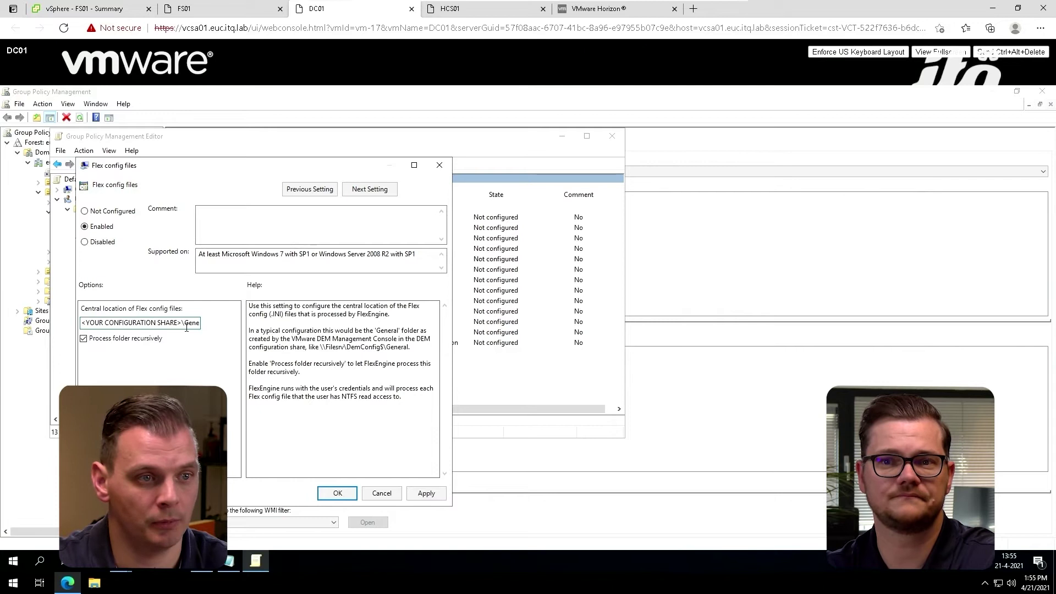
{"action": "left_click_drag", "start_coordinate": [181, 323], "coordinate": [45, 327]}
{"action": "key", "text": "ctrl+v"}
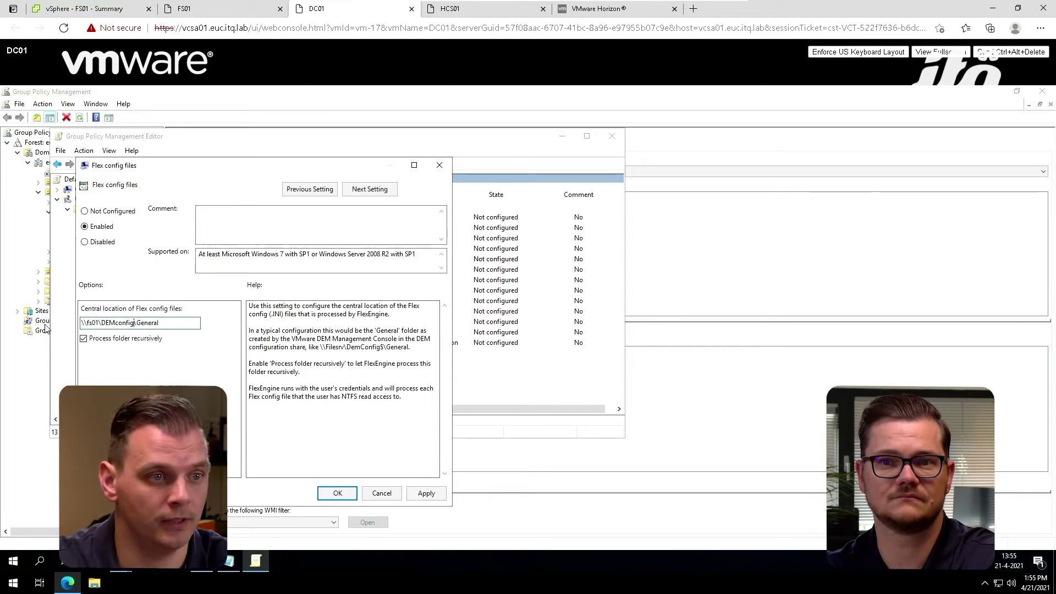
{"action": "left_click", "coordinate": [162, 325]}
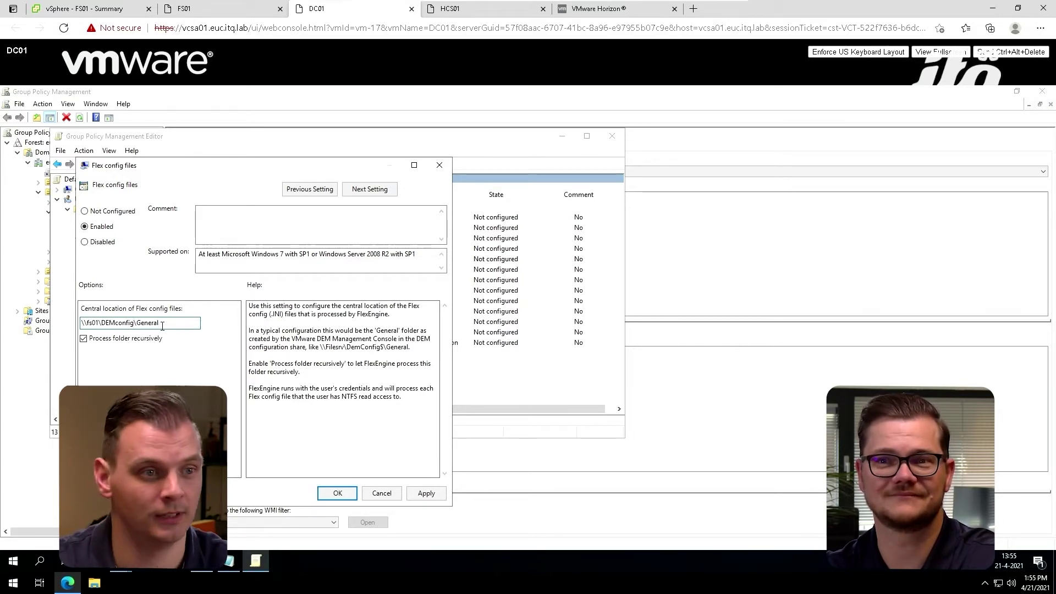
{"action": "left_click", "coordinate": [338, 493]}
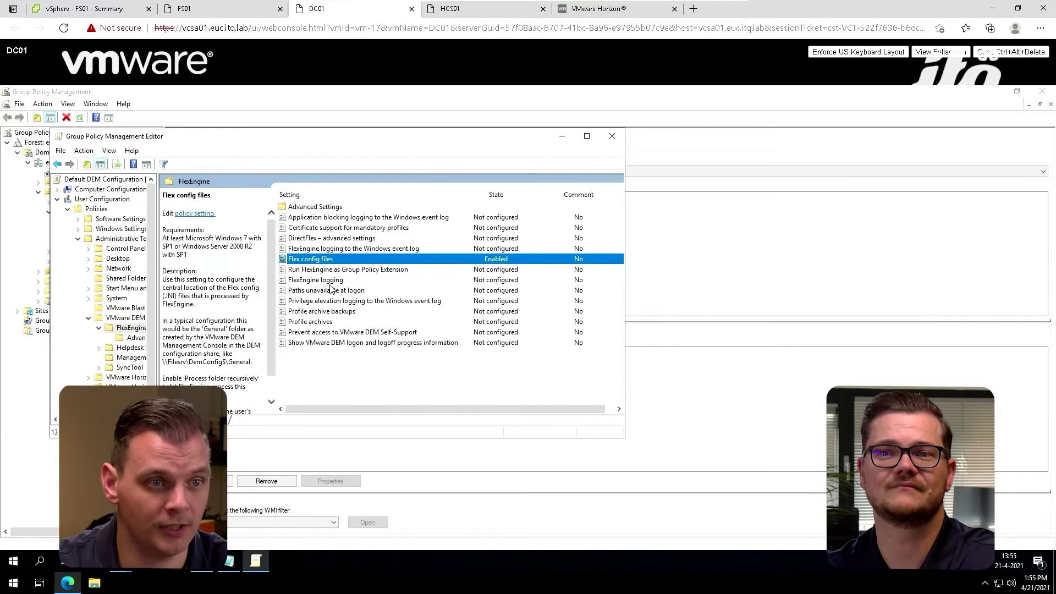
Enable FlexEngine logging and replace the share placeholder in the log file path with \\fs01\DEMprofiles from the Notepad note, keeping the %username%\Logs part
{"action": "double_click", "coordinate": [331, 280]}
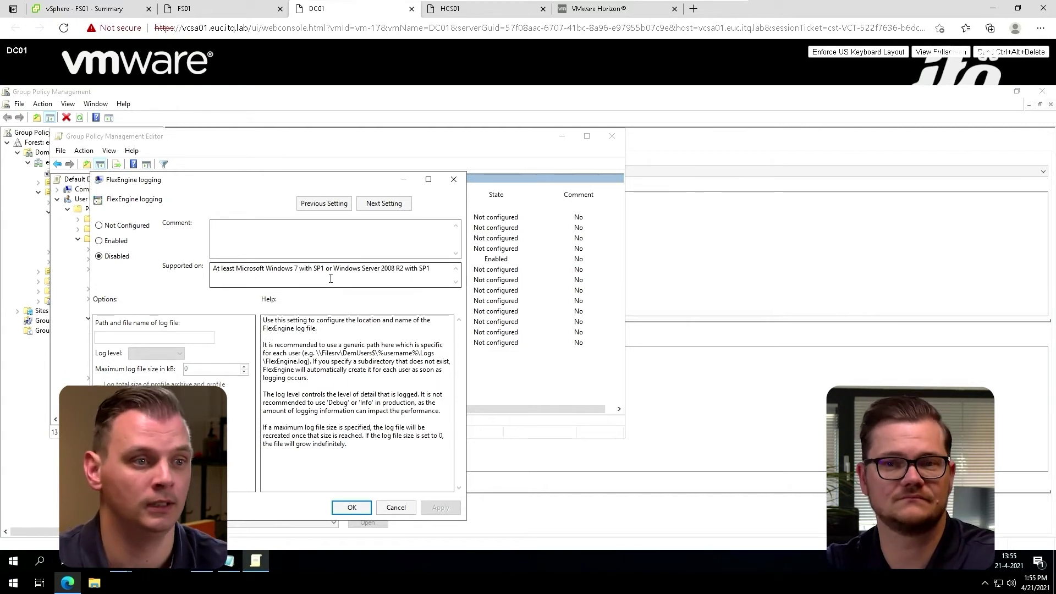
{"action": "left_click", "coordinate": [122, 242]}
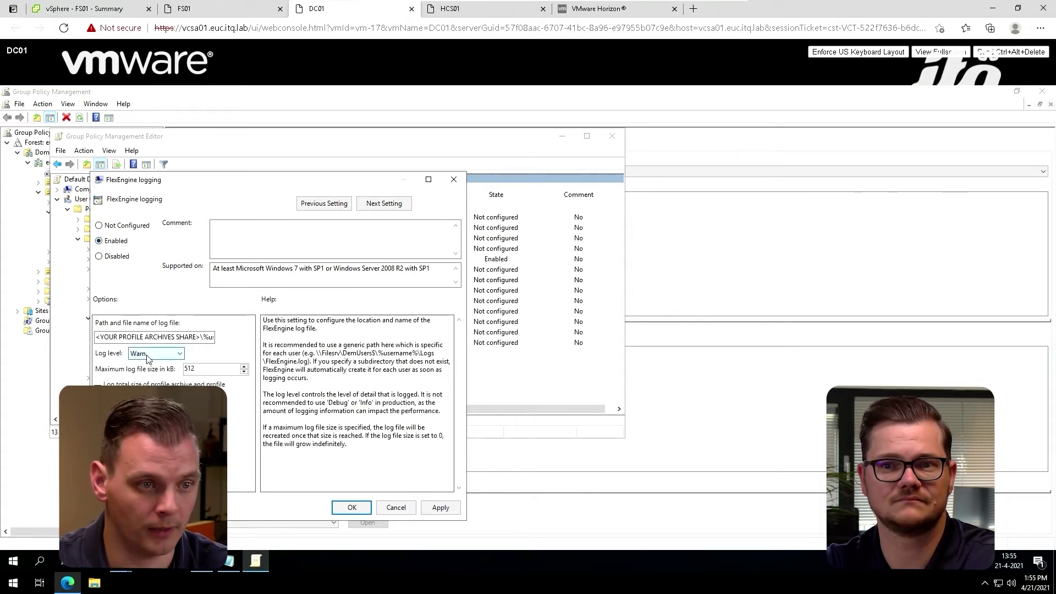
{"action": "left_click", "coordinate": [230, 564]}
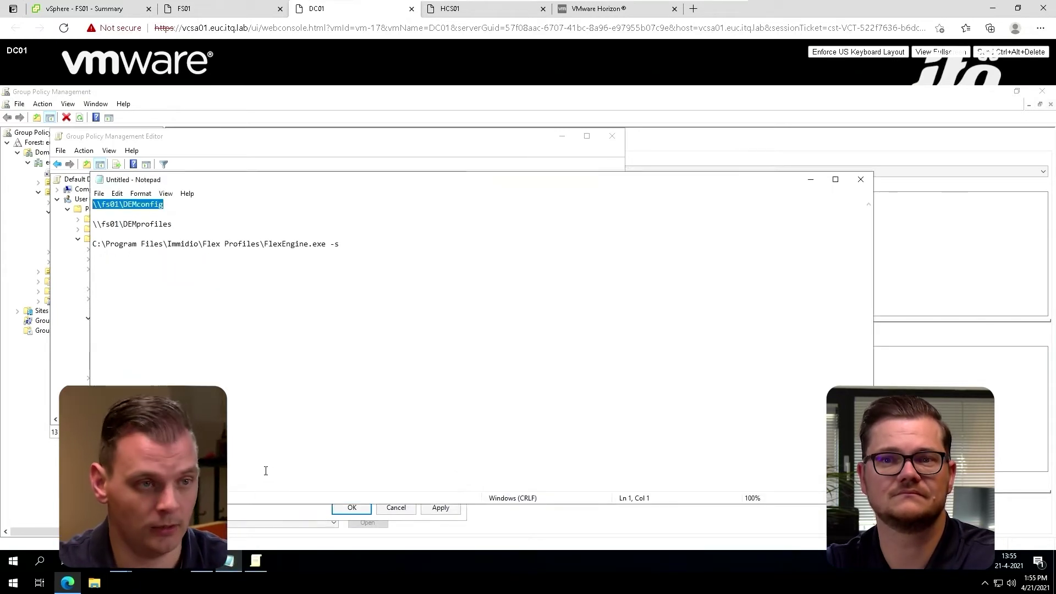
{"action": "left_click_drag", "start_coordinate": [179, 223], "coordinate": [92, 225]}
{"action": "key", "text": "ctrl+c"}
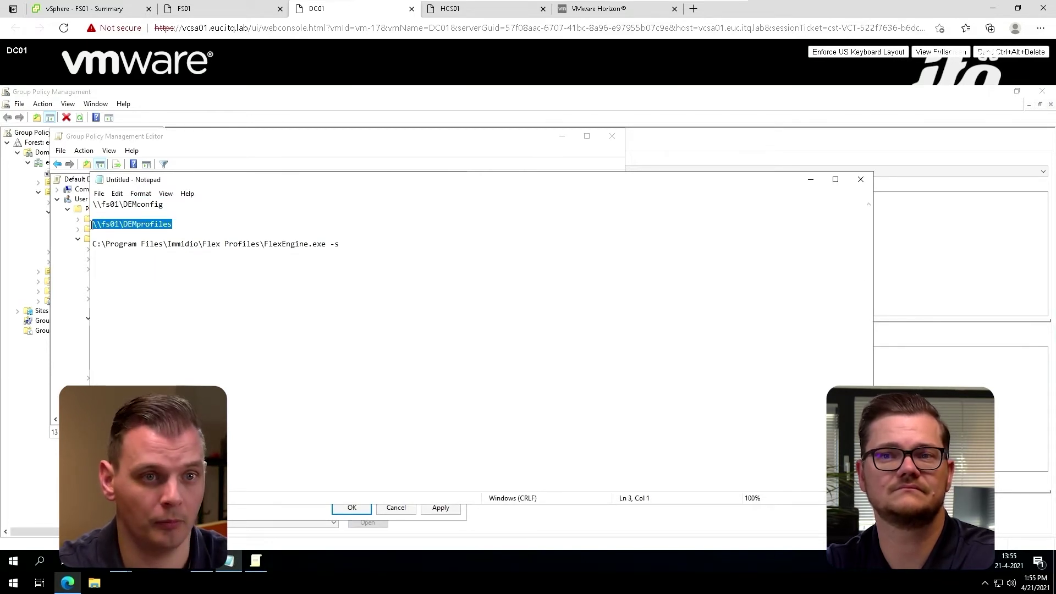
{"action": "left_click", "coordinate": [811, 179]}
{"action": "left_click", "coordinate": [200, 336]}
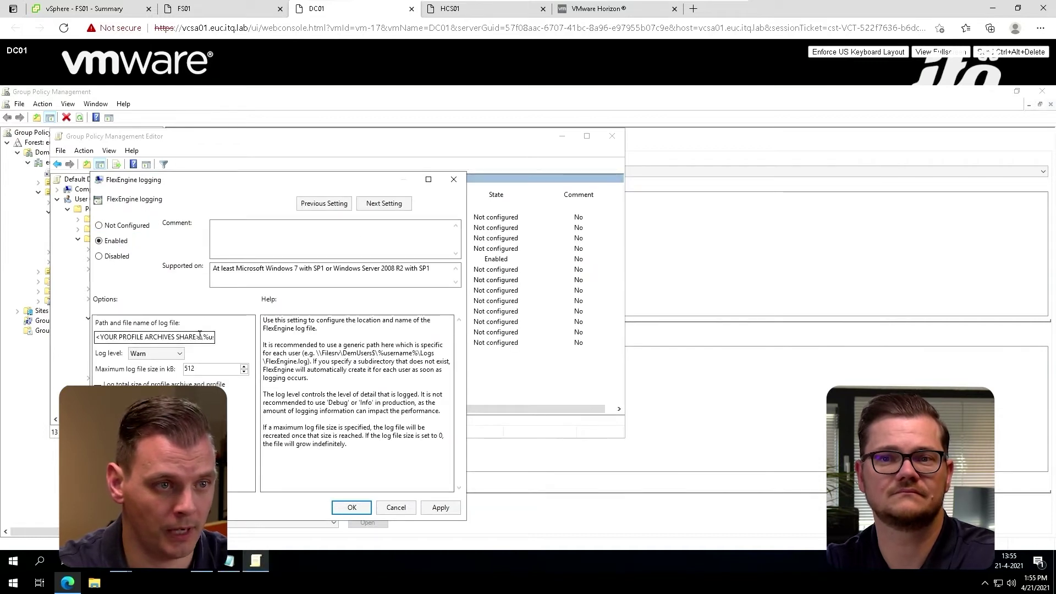
{"action": "left_click_drag", "start_coordinate": [200, 336], "coordinate": [71, 337]}
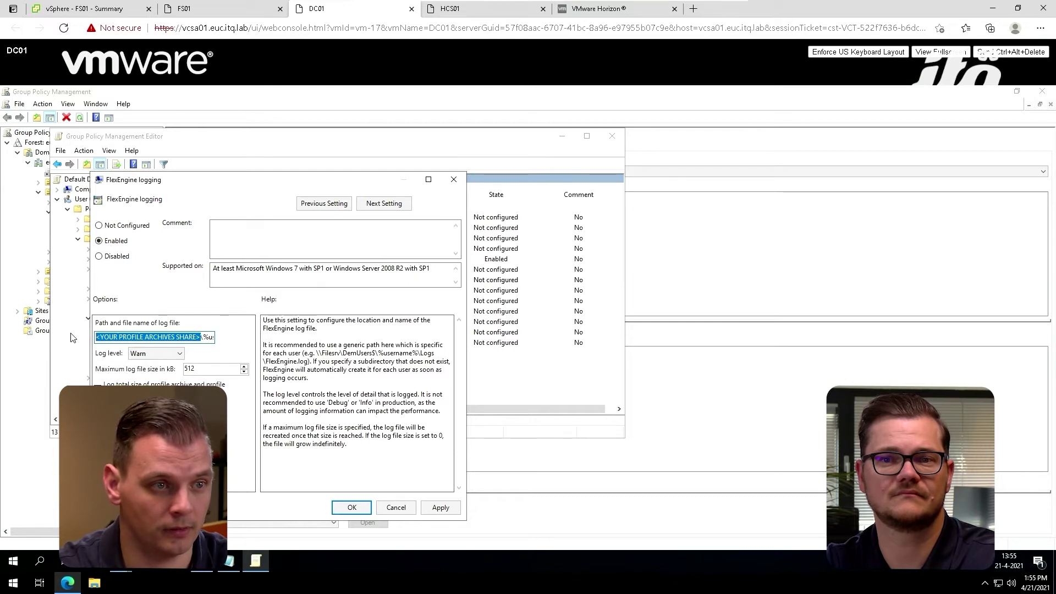
{"action": "key", "text": "ctrl+v"}
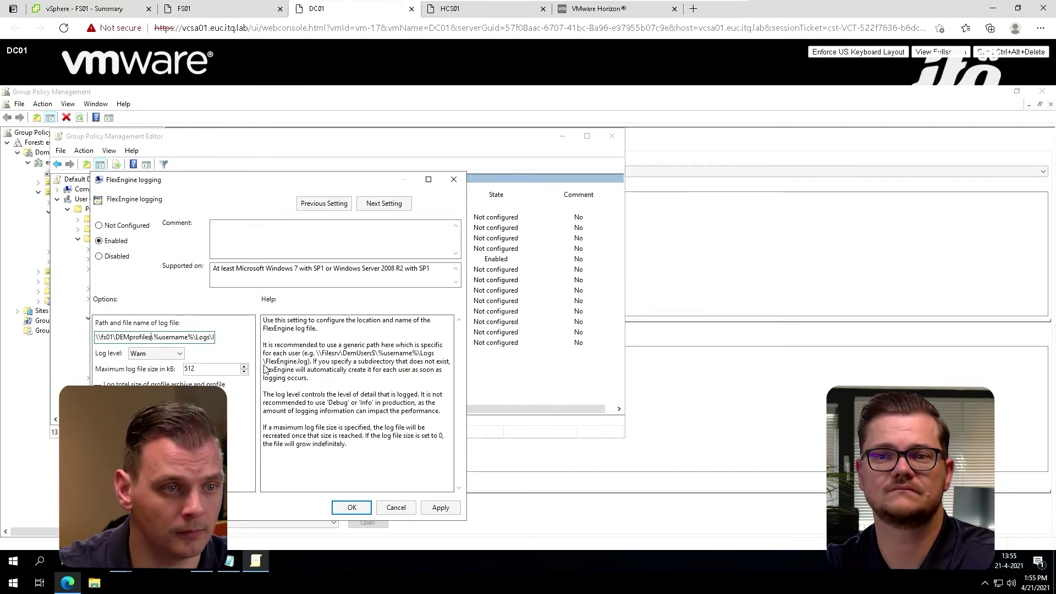
{"action": "left_click", "coordinate": [351, 508]}
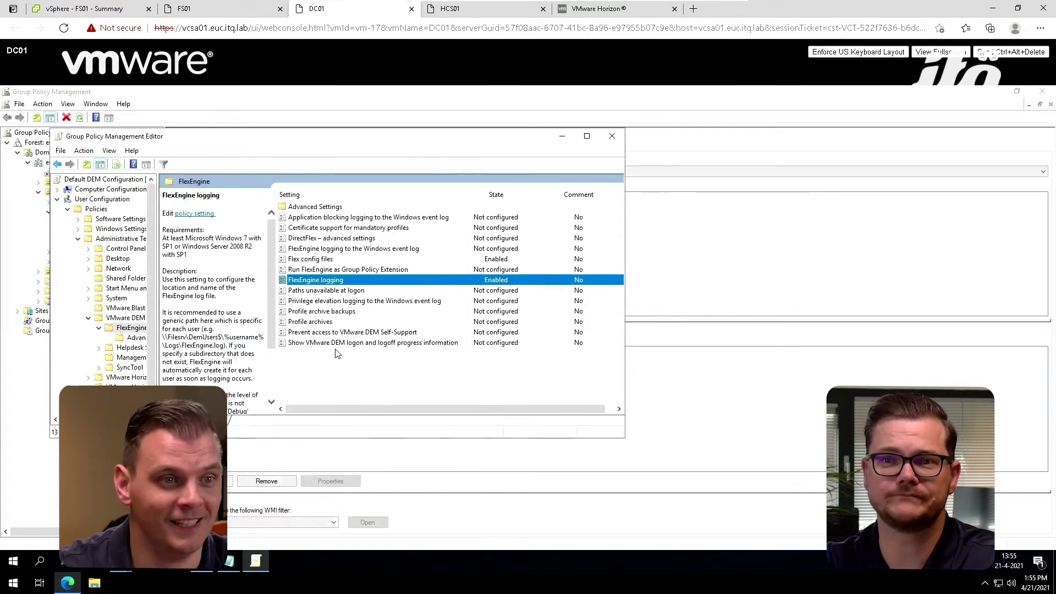
Enable the Profile archives setting and replace the share placeholder in the storage location with \\fs01\DEMprofiles, keeping the %username% subfolder path
{"action": "double_click", "coordinate": [314, 323]}
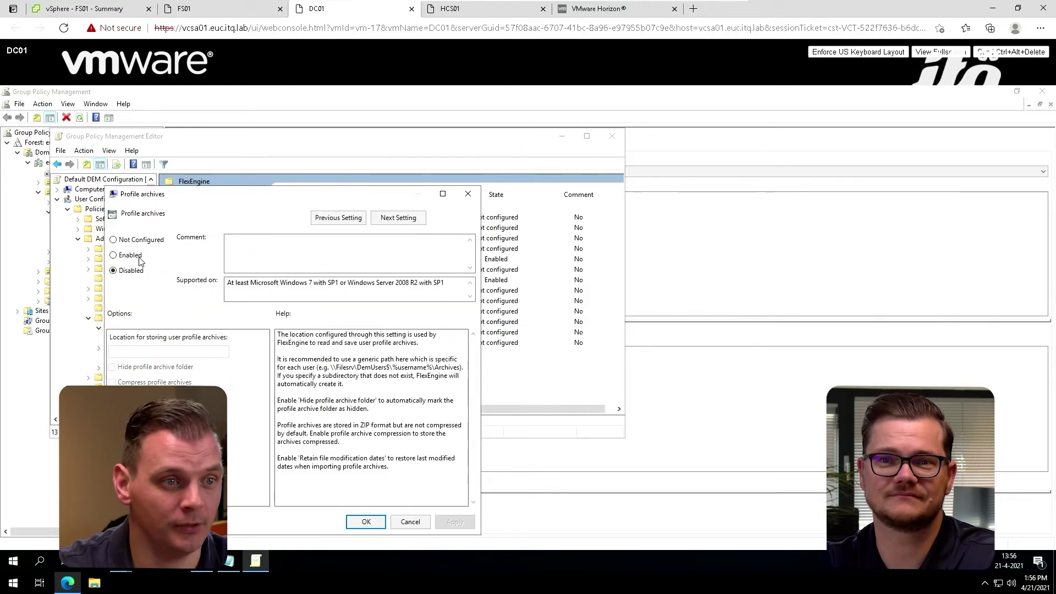
{"action": "left_click", "coordinate": [133, 257]}
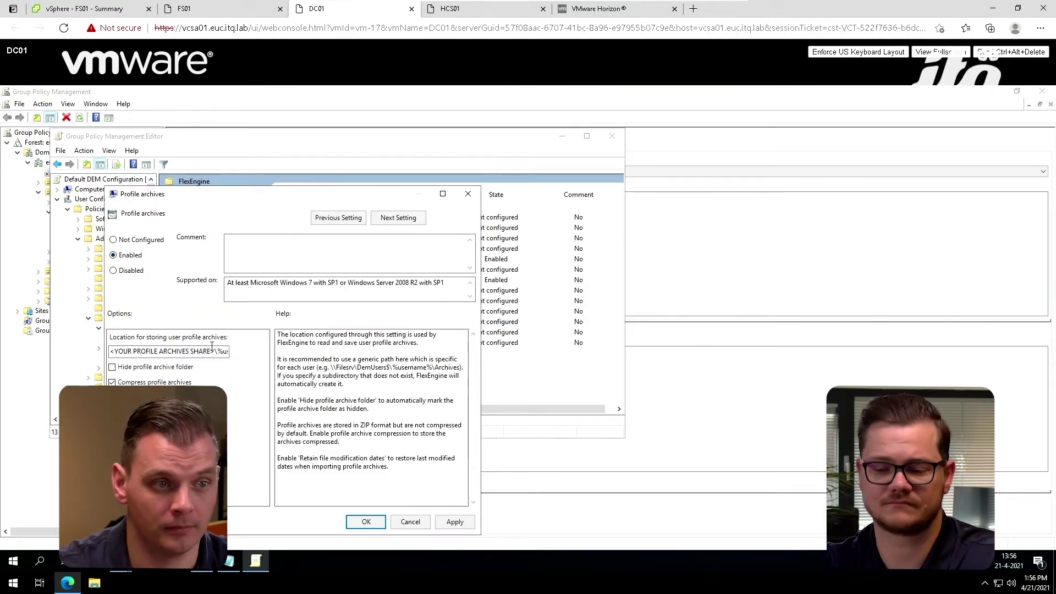
{"action": "left_click_drag", "start_coordinate": [216, 351], "coordinate": [88, 359]}
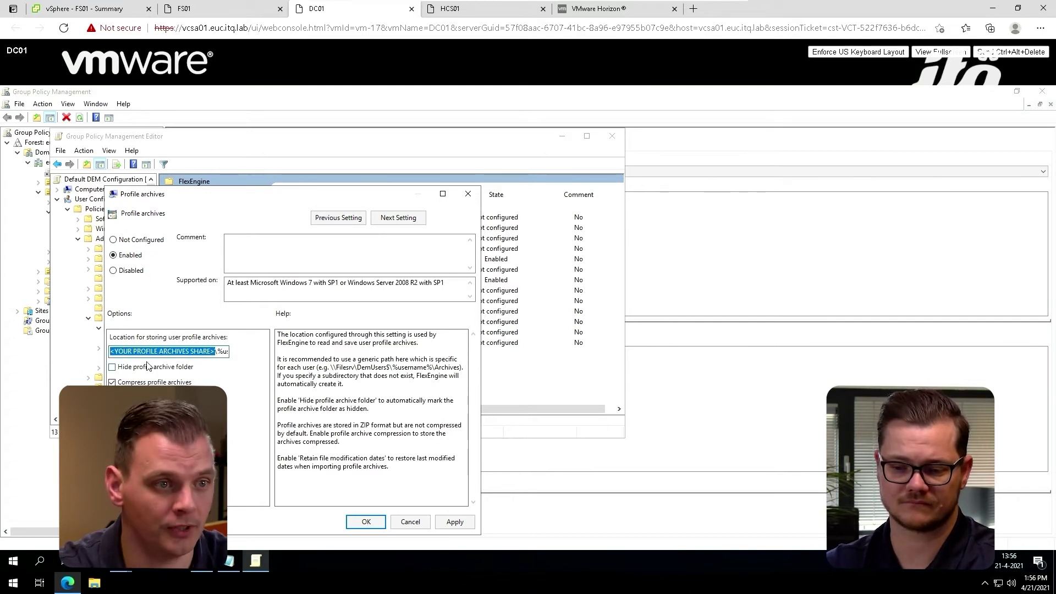
{"action": "key", "text": "ctrl+v"}
{"action": "type", "text": "\\"}
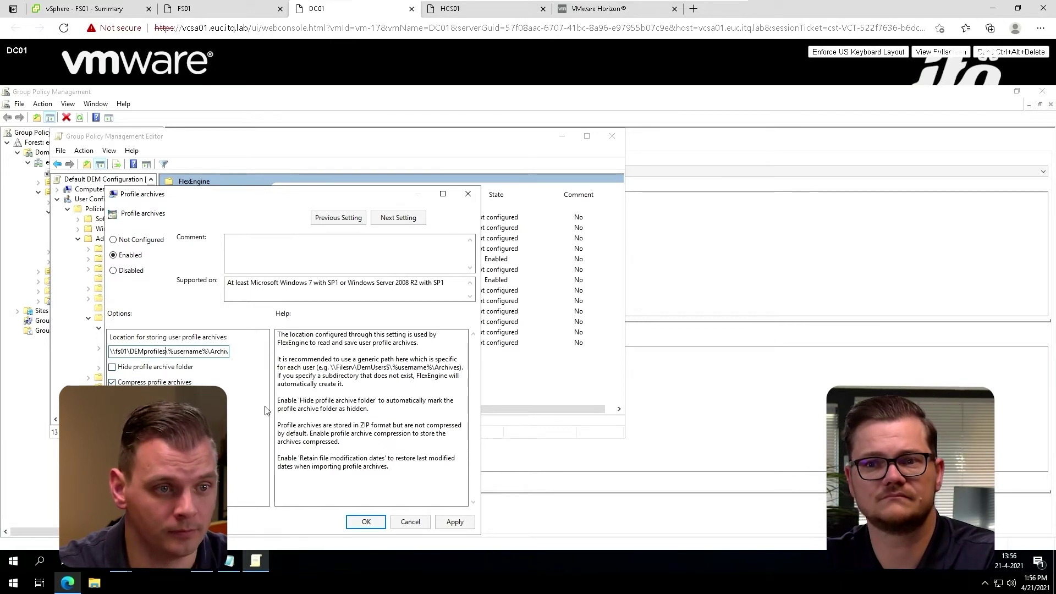
{"action": "left_click", "coordinate": [365, 522]}
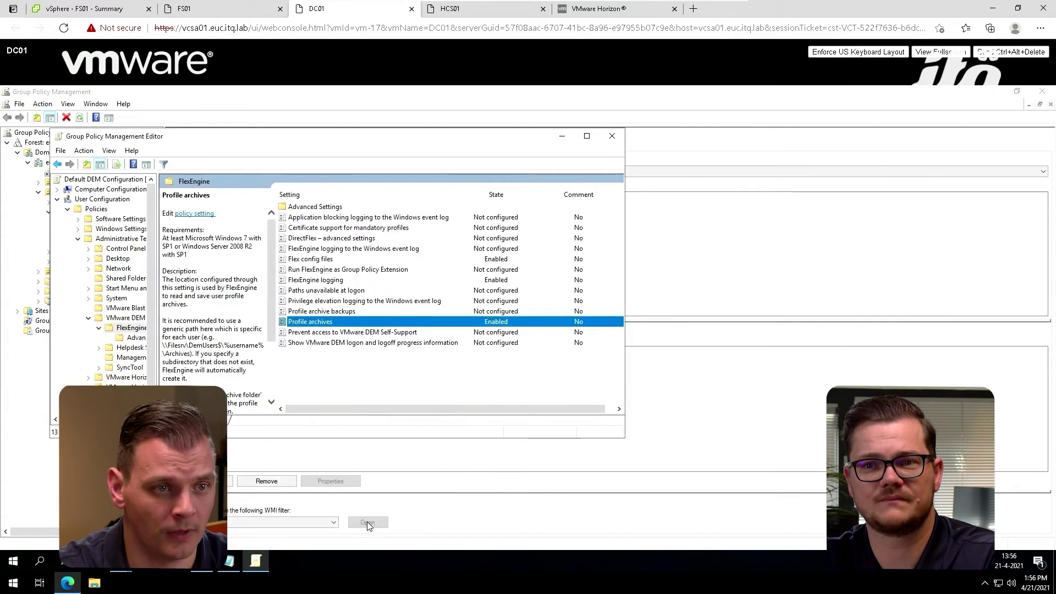
Enable Profile archive backups with \\fs01\DEMprofiles replacing the share placeholder in the backup location, keeping 1 backup per profile archive
{"action": "left_click", "coordinate": [336, 311]}
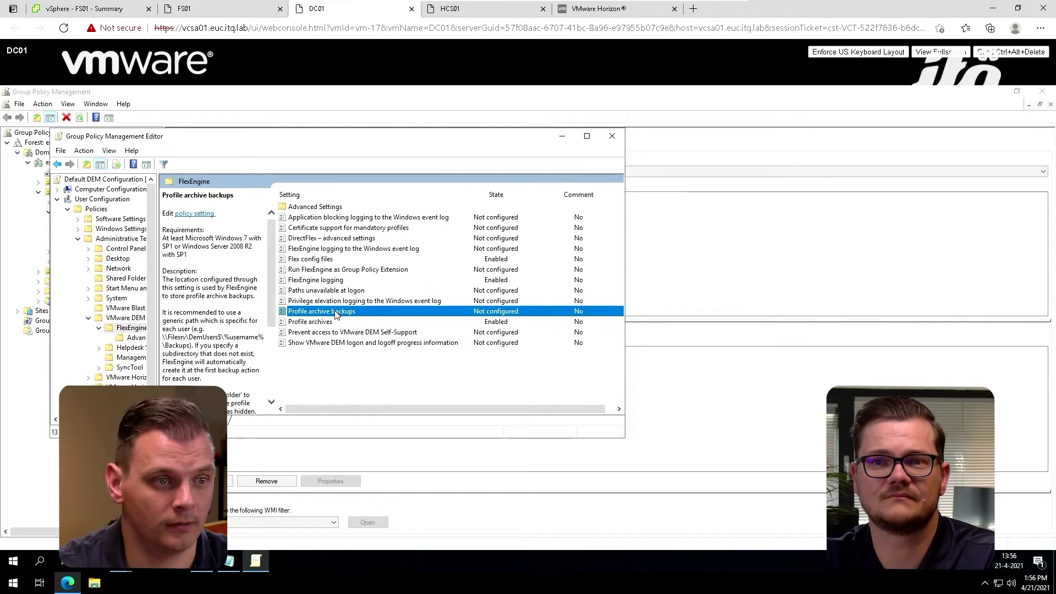
{"action": "double_click", "coordinate": [337, 311]}
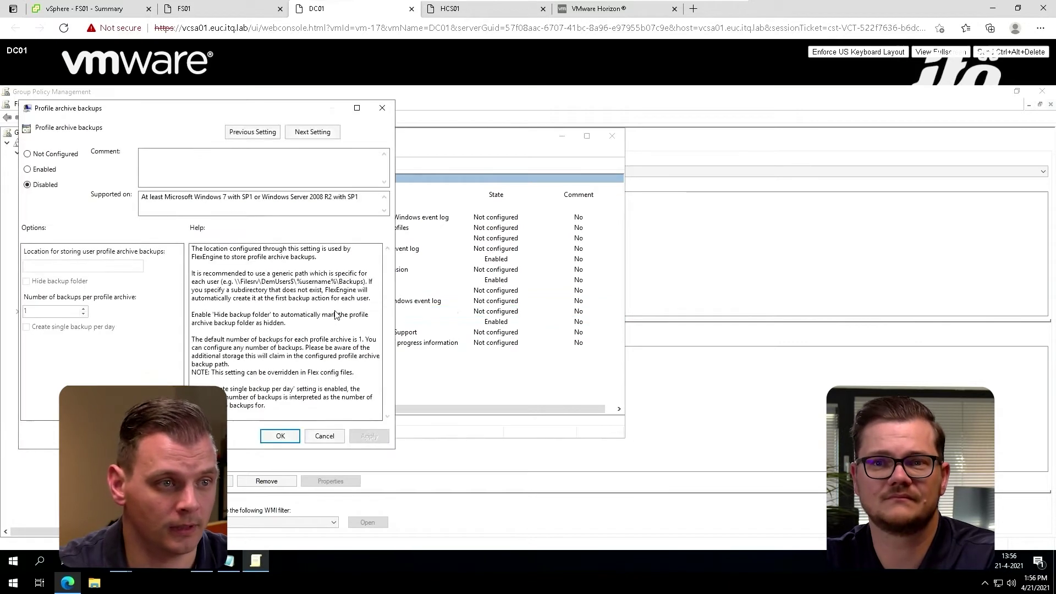
{"action": "left_click", "coordinate": [37, 170]}
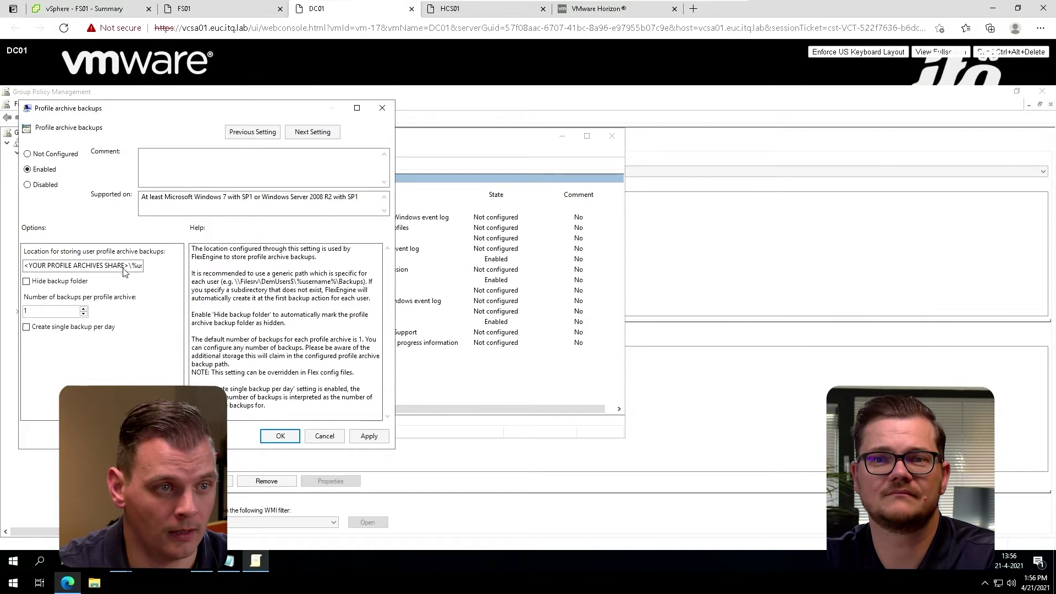
{"action": "left_click_drag", "start_coordinate": [130, 266], "coordinate": [15, 258]}
{"action": "key", "text": "ctrl+v"}
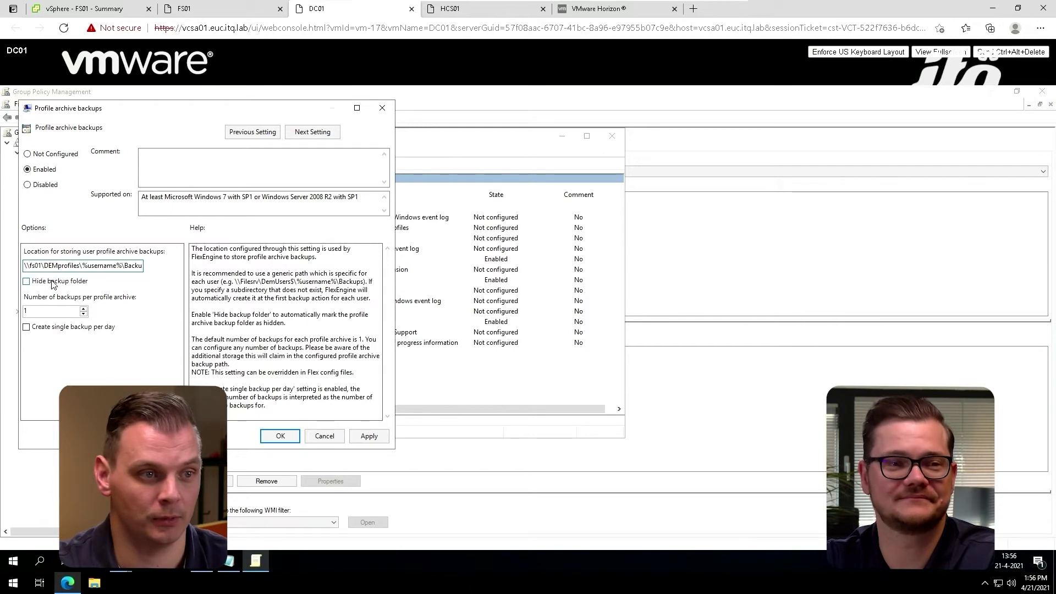
{"action": "left_click", "coordinate": [64, 312]}
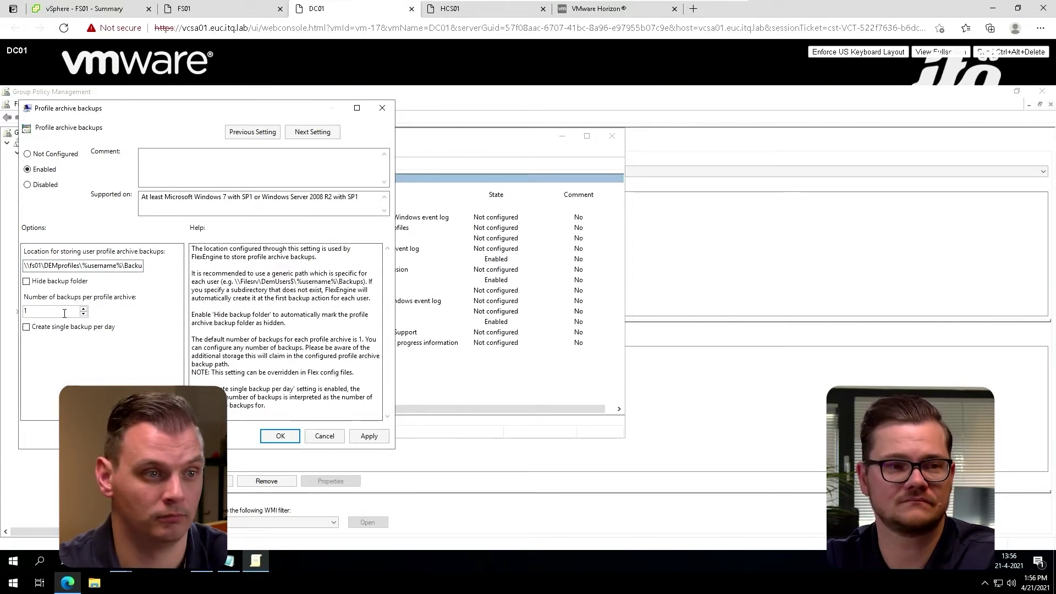
{"action": "left_click", "coordinate": [280, 436]}
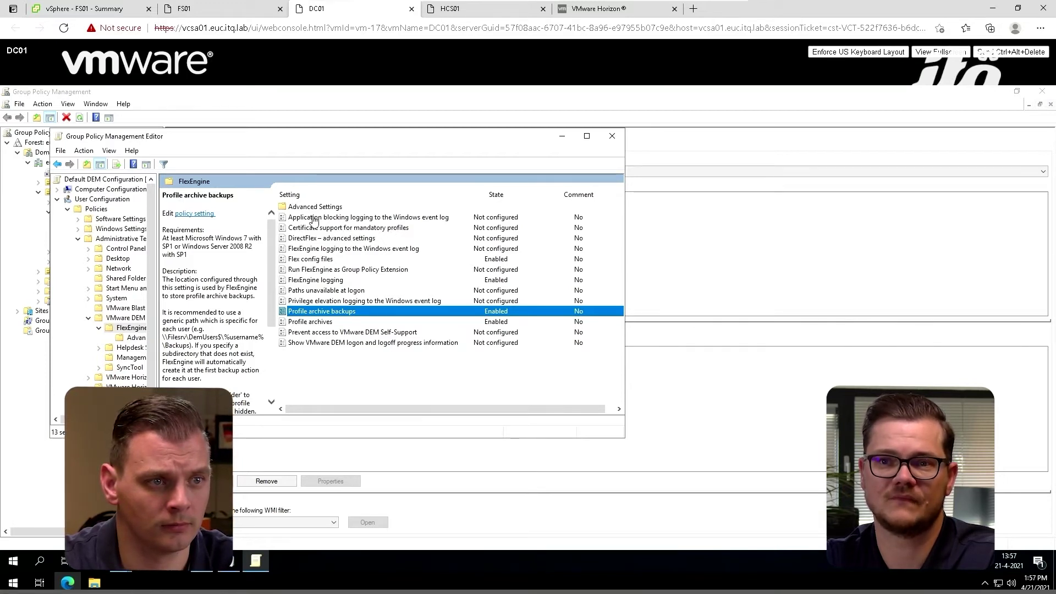
Enable the Run FlexEngine as Group Policy Extension setting in the FlexEngine policies
{"action": "left_click", "coordinate": [125, 318]}
{"action": "left_click", "coordinate": [135, 327]}
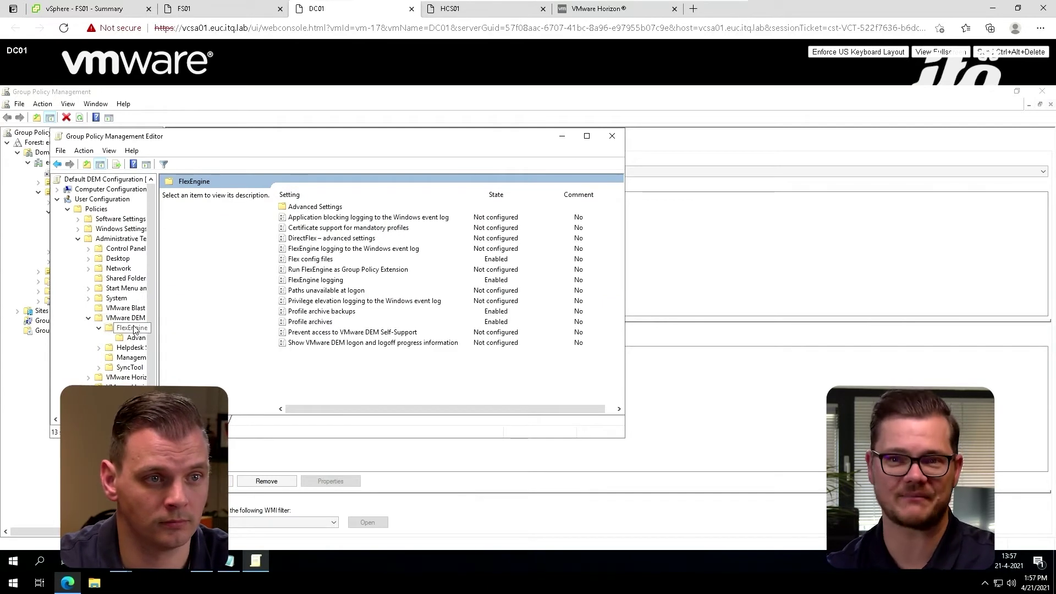
{"action": "double_click", "coordinate": [346, 270]}
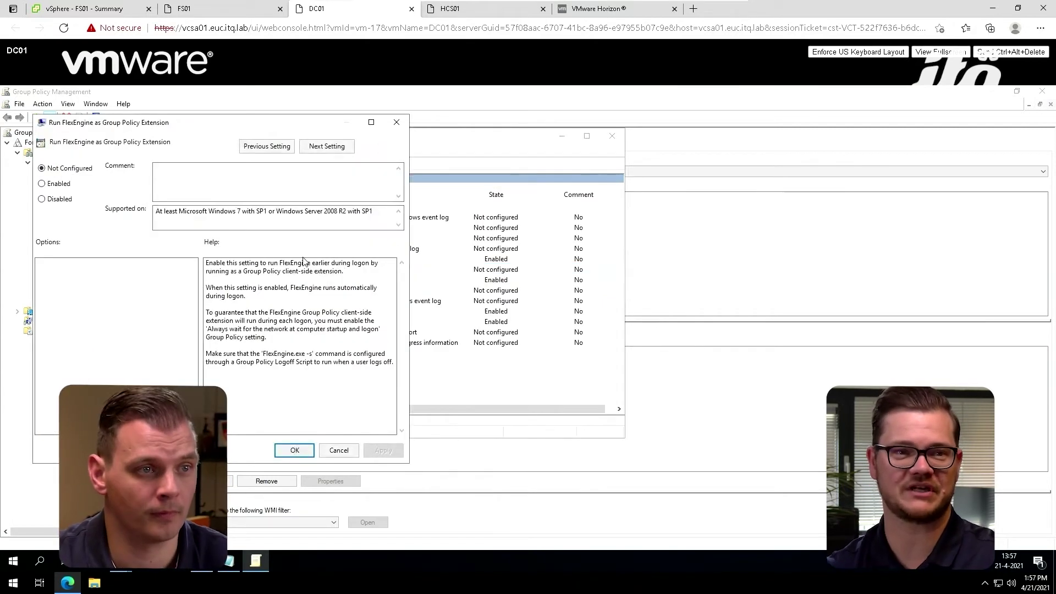
{"action": "left_click", "coordinate": [57, 185]}
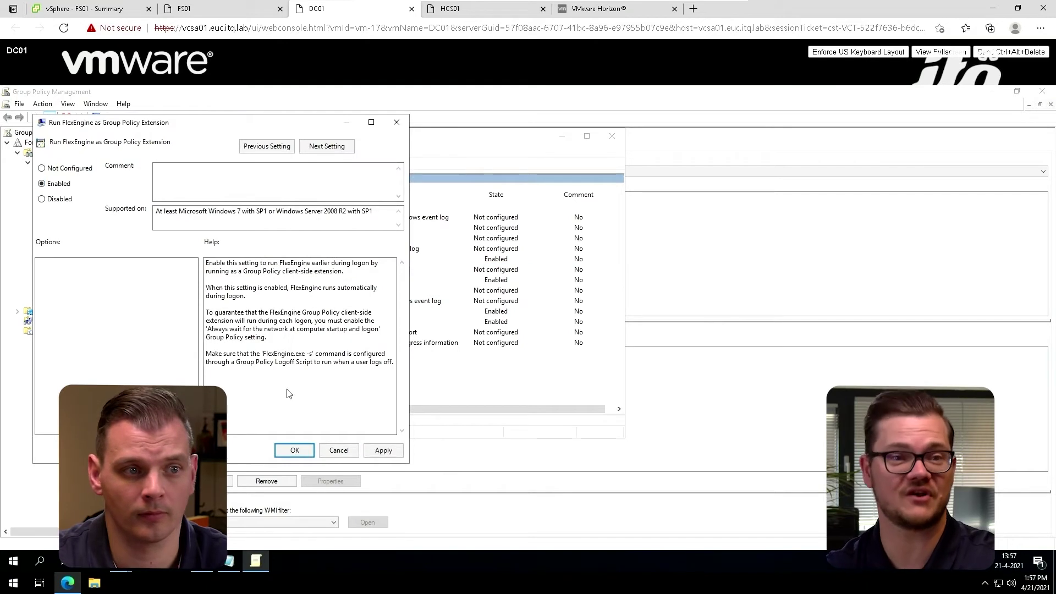
{"action": "left_click", "coordinate": [304, 451]}
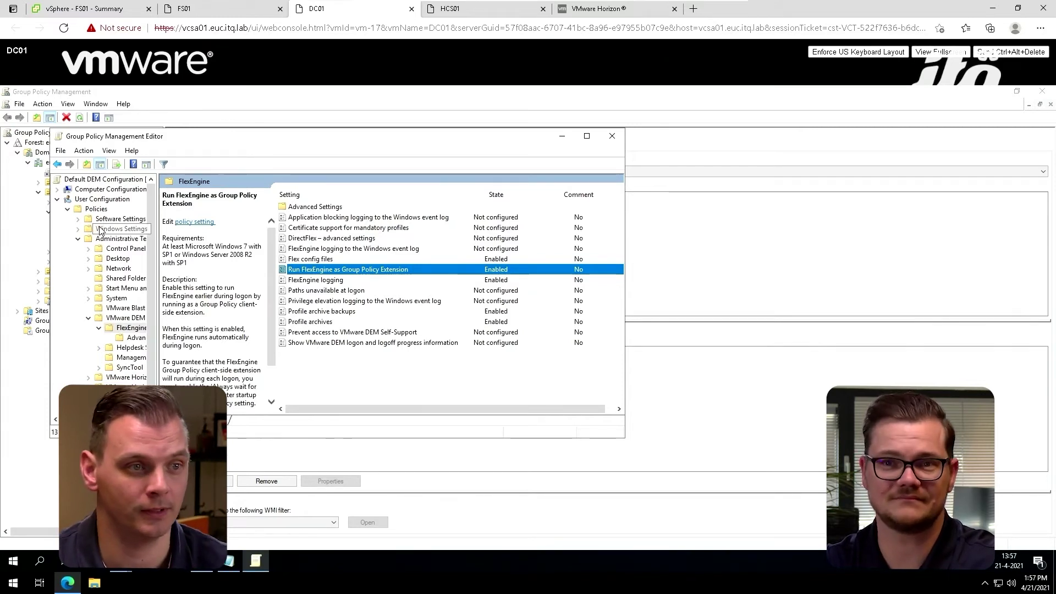
Show the user-side Scripts (Logon/Logoff) under the Windows Settings policies of the Default DEM Configuration GPO
{"action": "left_click", "coordinate": [79, 241]}
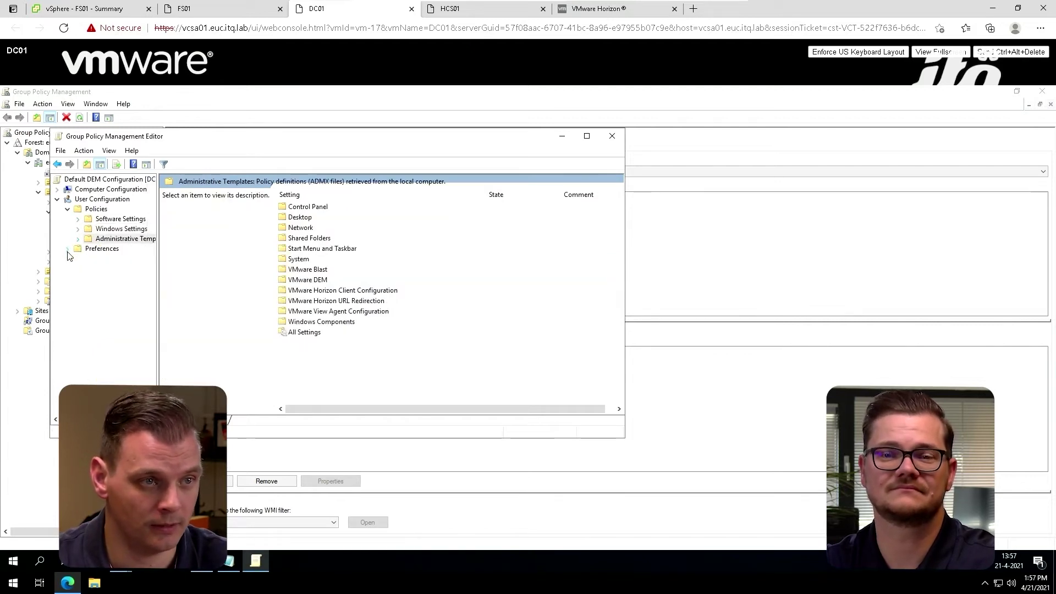
{"action": "left_click", "coordinate": [67, 249]}
{"action": "left_click", "coordinate": [78, 229]}
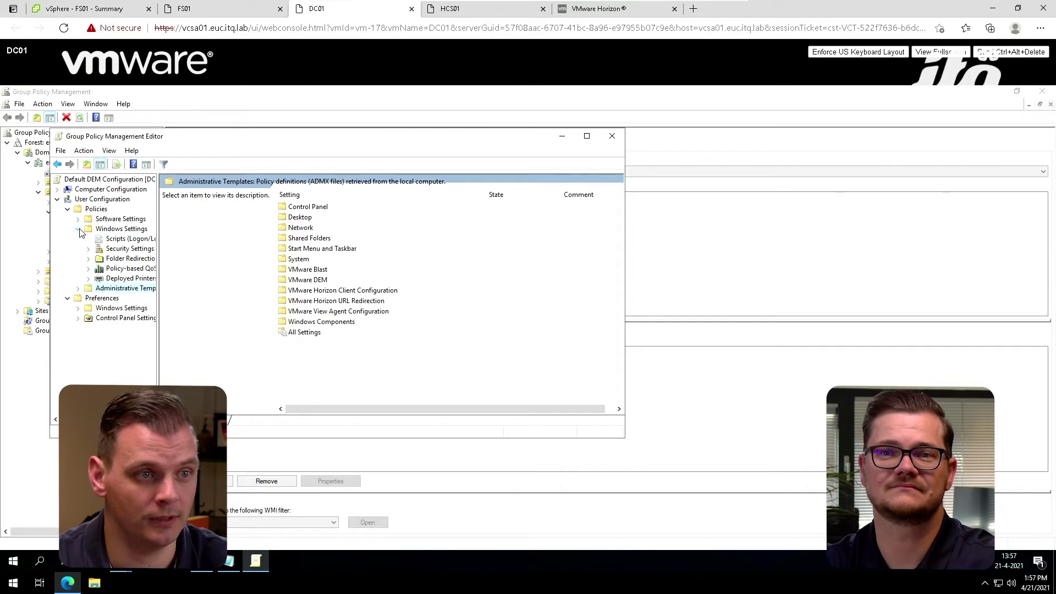
{"action": "left_click", "coordinate": [113, 241]}
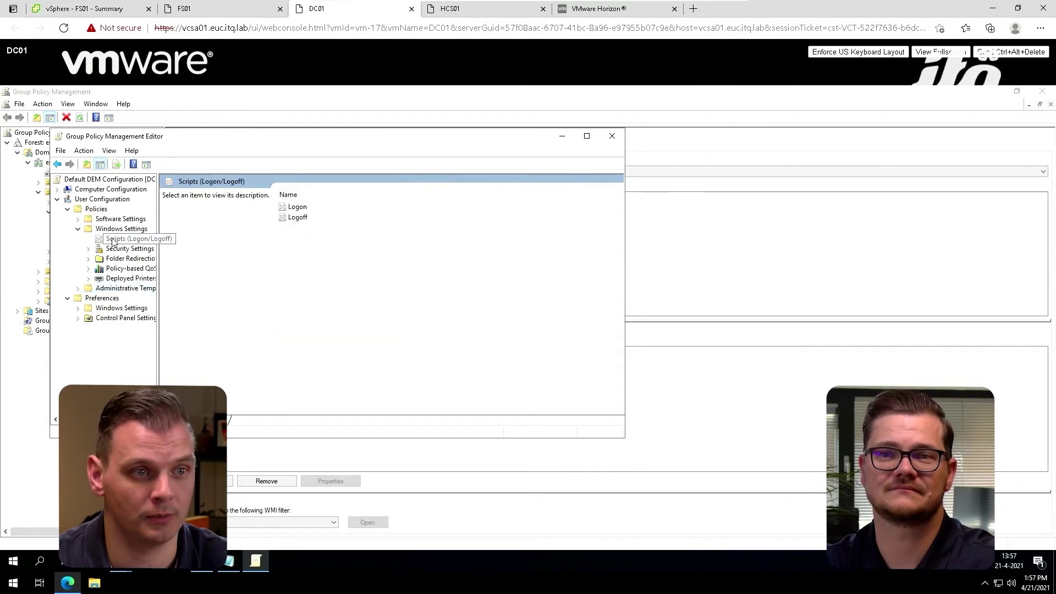
Start a new logoff script and set its name to C:\Program Files\Immidio\Flex Profiles\FlexEngine.exe, copied from the Notepad notes
{"action": "double_click", "coordinate": [296, 208]}
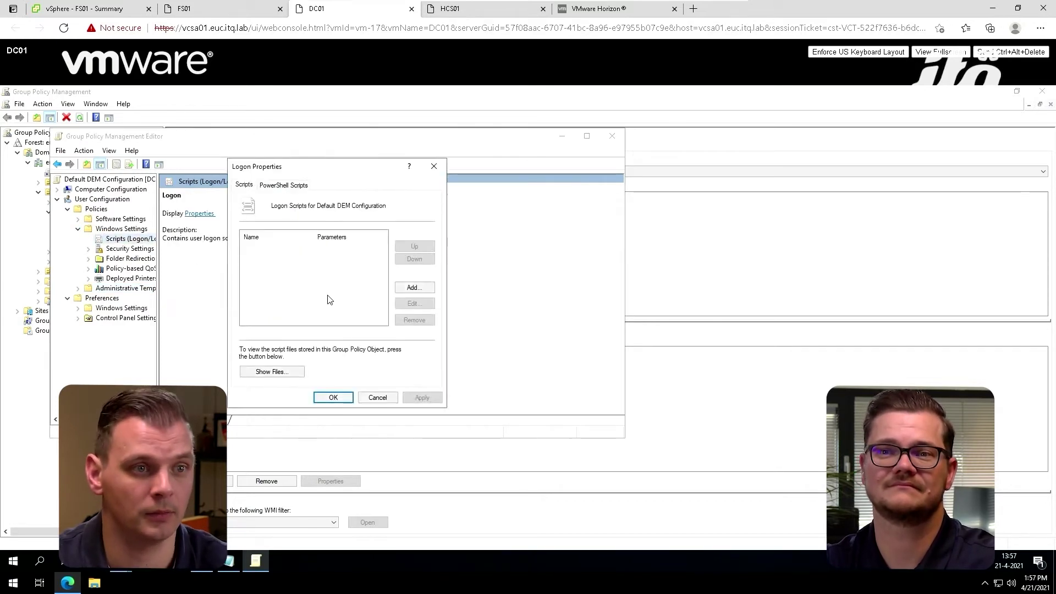
{"action": "key", "text": "Escape"}
{"action": "double_click", "coordinate": [319, 218]}
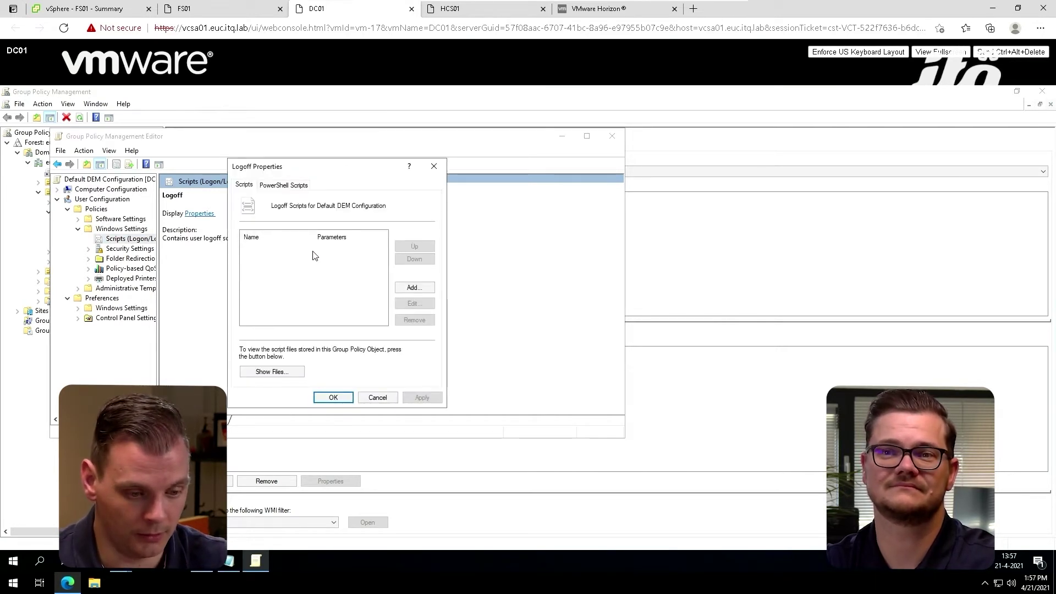
{"action": "left_click", "coordinate": [403, 288]}
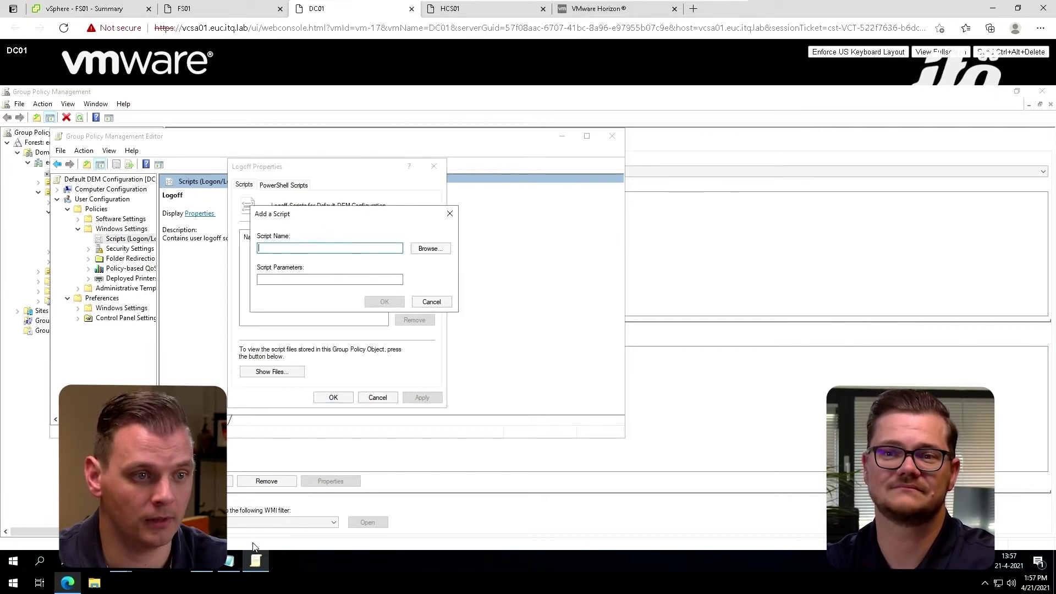
{"action": "left_click", "coordinate": [255, 561]}
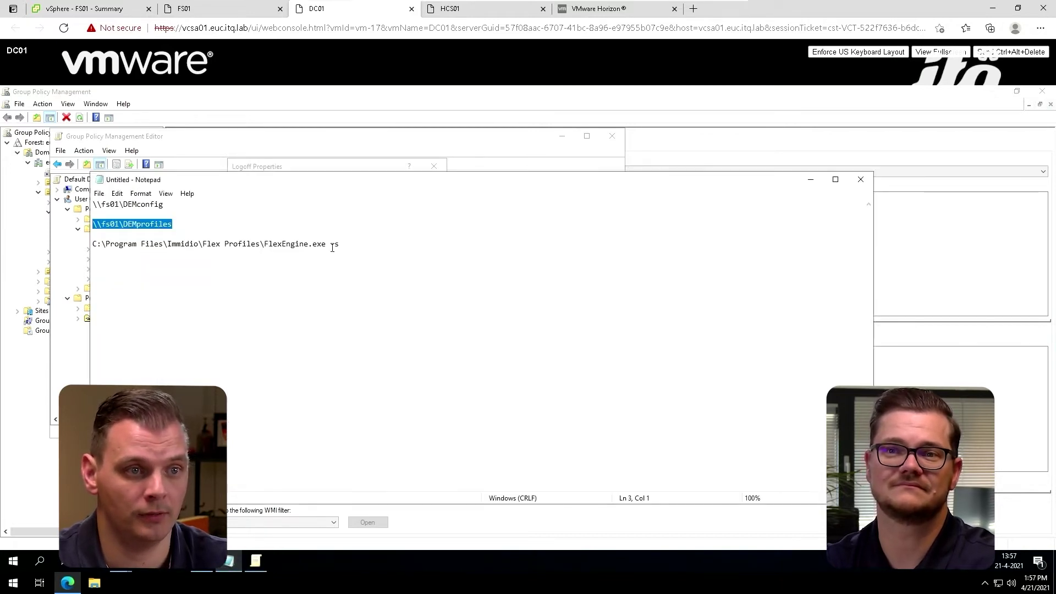
{"action": "left_click_drag", "start_coordinate": [327, 245], "coordinate": [90, 248]}
{"action": "key", "text": "ctrl+c"}
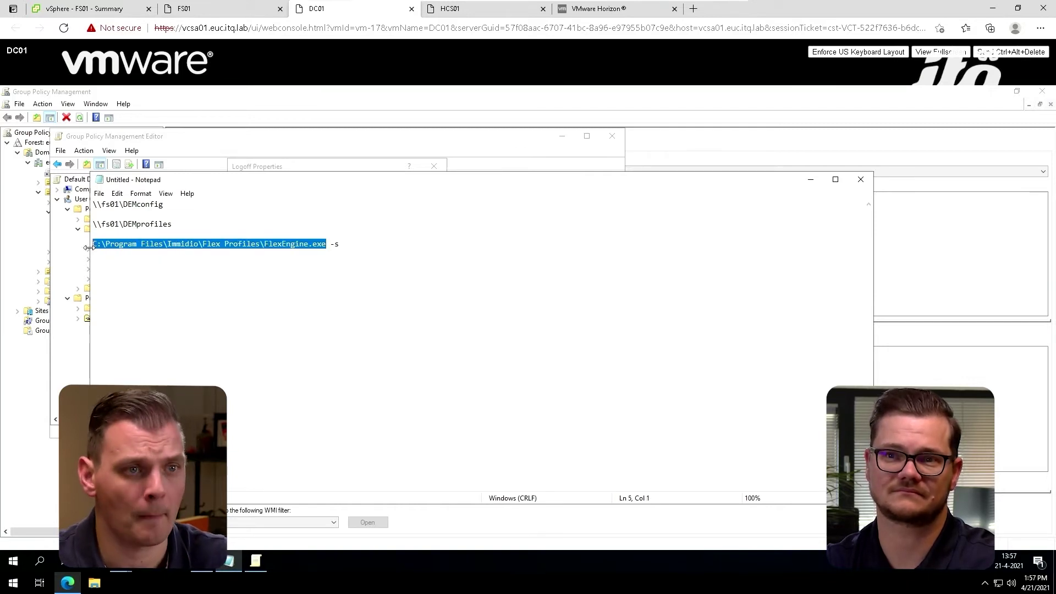
{"action": "left_click", "coordinate": [389, 165]}
{"action": "key", "text": "ctrl+v"}
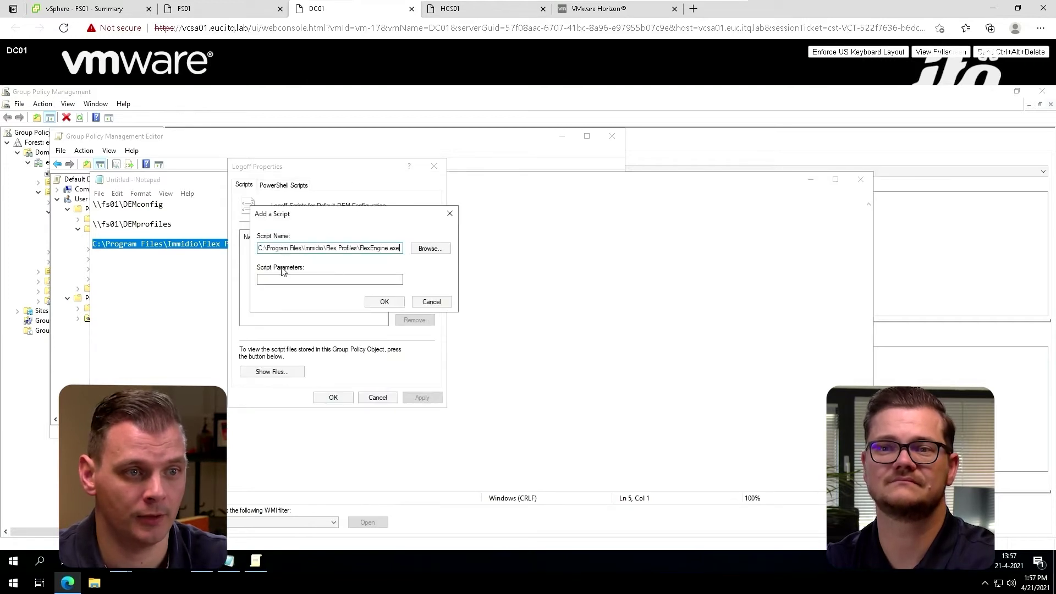
Set the logoff script's parameter to -s, apply the logoff properties, and close the Notepad notes without saving
{"action": "left_click", "coordinate": [270, 278]}
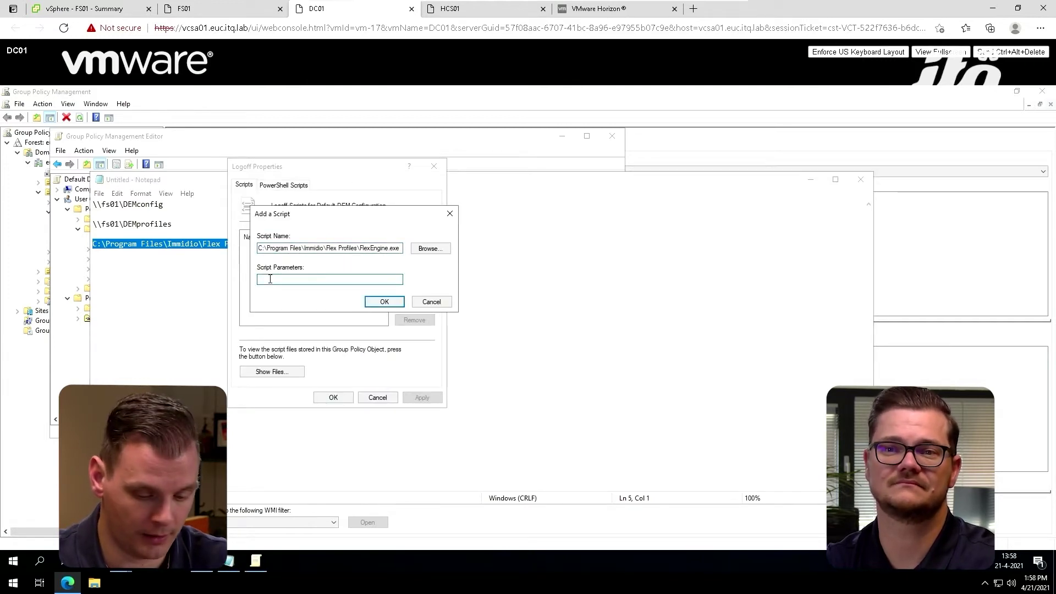
{"action": "type", "text": "-s"}
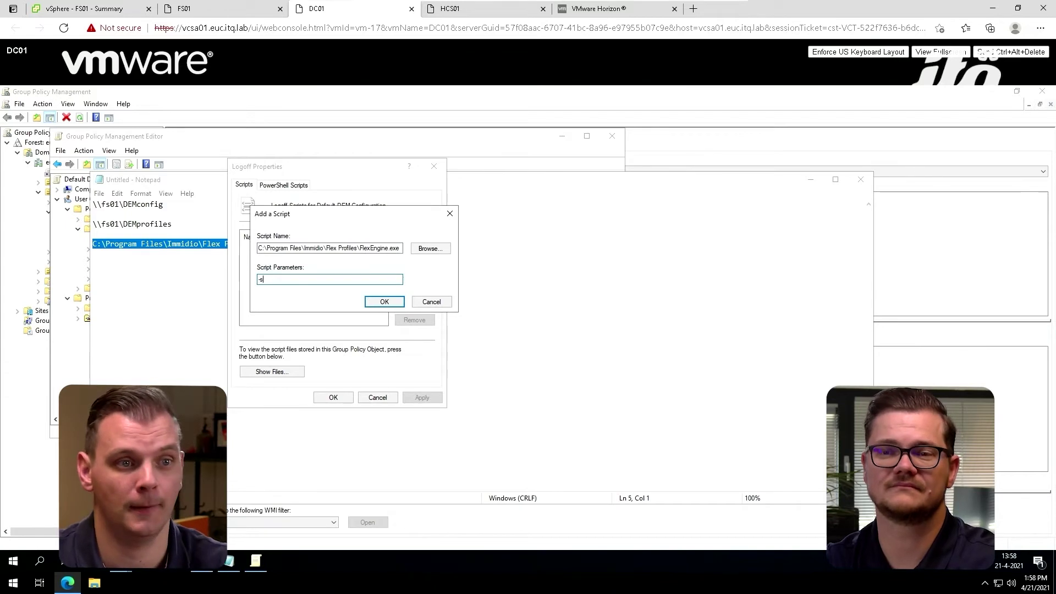
{"action": "left_click", "coordinate": [387, 302]}
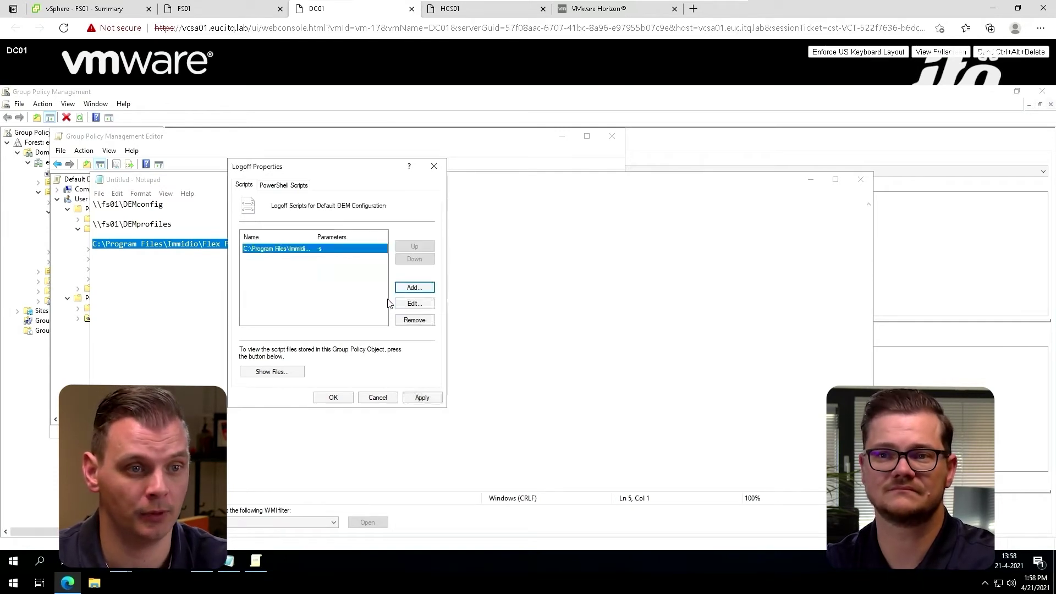
{"action": "left_click", "coordinate": [420, 398]}
{"action": "left_click", "coordinate": [333, 399]}
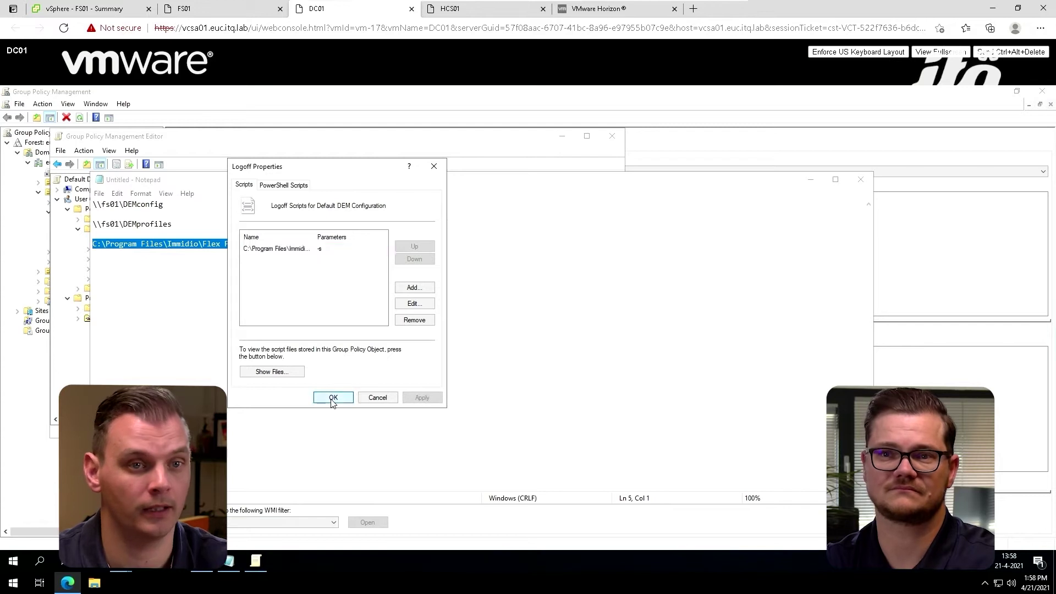
{"action": "left_click", "coordinate": [861, 180]}
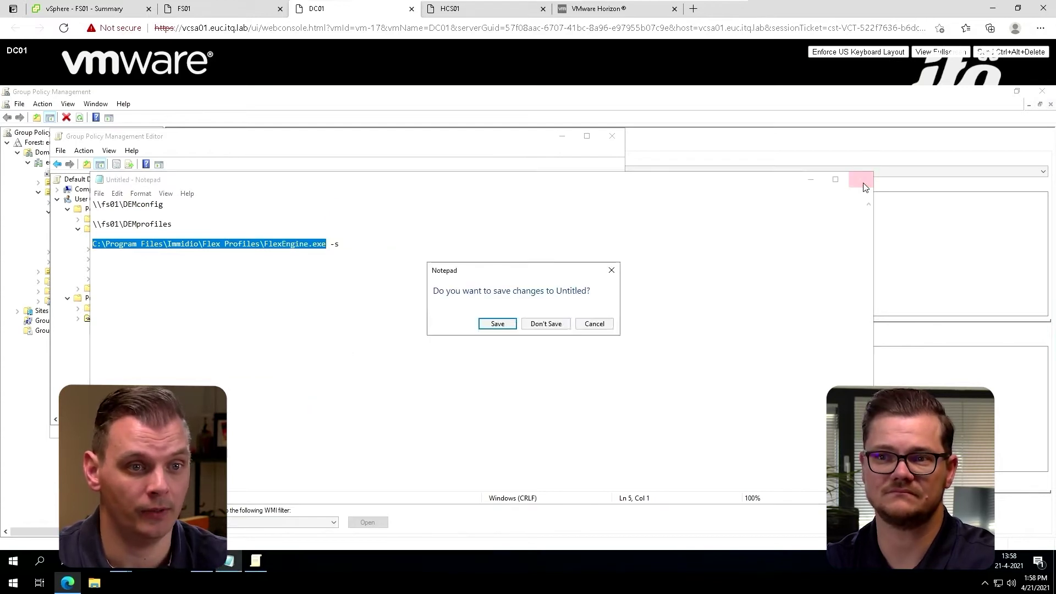
{"action": "left_click", "coordinate": [551, 325]}
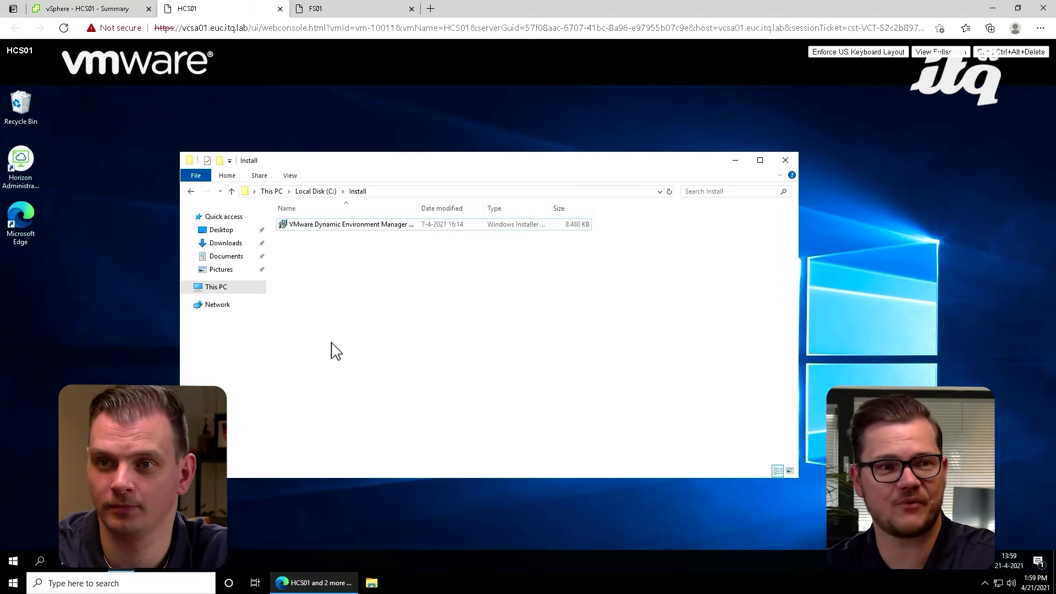
Launch the VMware Dynamic Environment Manager installer on HCS01, accept the license terms and keep the default destination folder
{"action": "left_click", "coordinate": [400, 233]}
{"action": "double_click", "coordinate": [398, 225]}
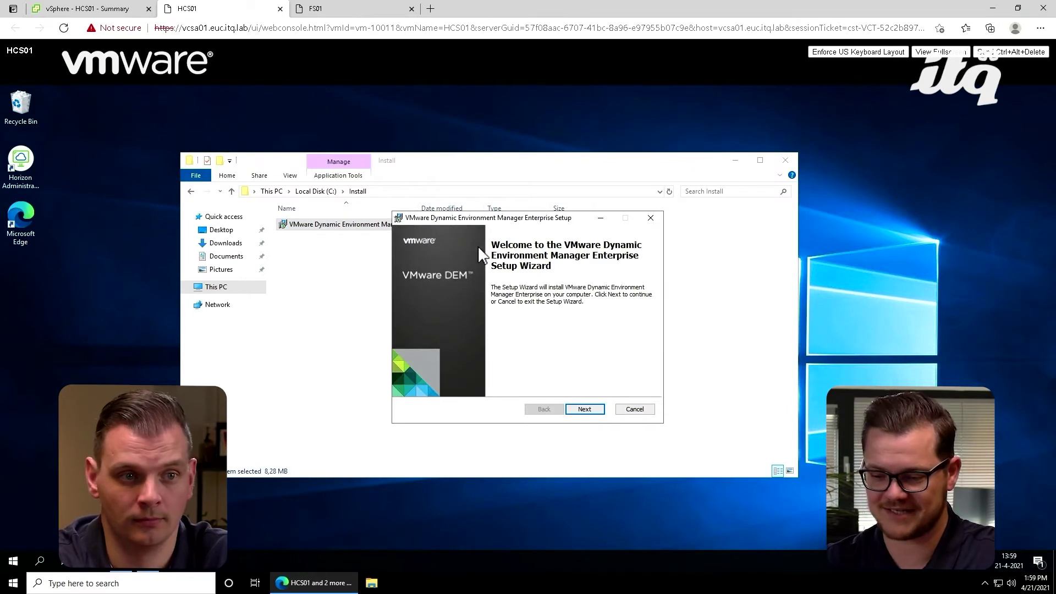
{"action": "left_click", "coordinate": [596, 410]}
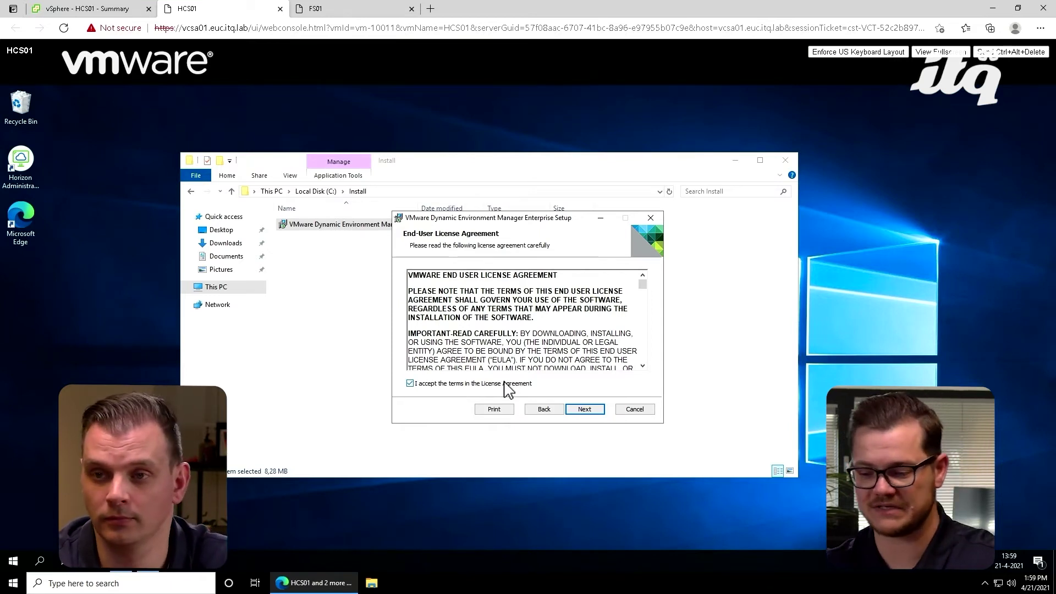
{"action": "left_click", "coordinate": [585, 411]}
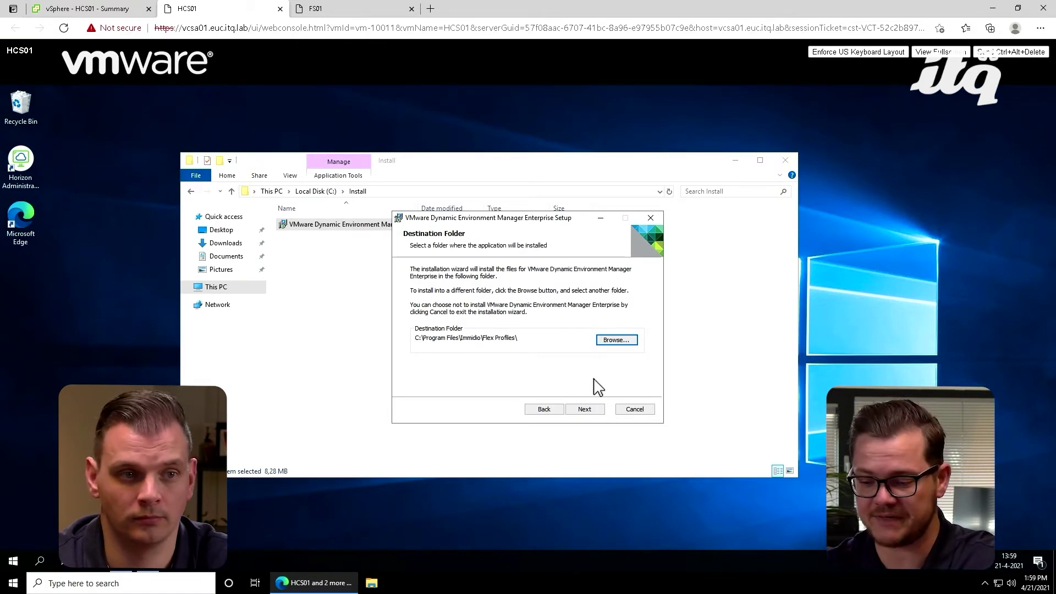
{"action": "left_click", "coordinate": [585, 409]}
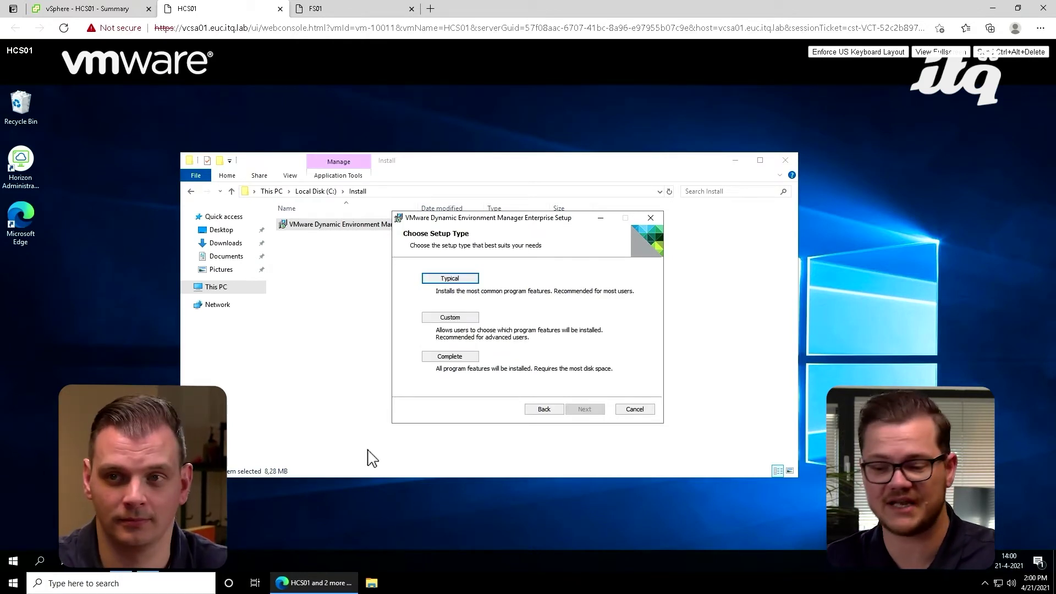
Choose a custom setup with VMware DEM FlexEngine entirely unavailable and the VMware DEM Management Console installed on the local hard drive
{"action": "left_click", "coordinate": [466, 321]}
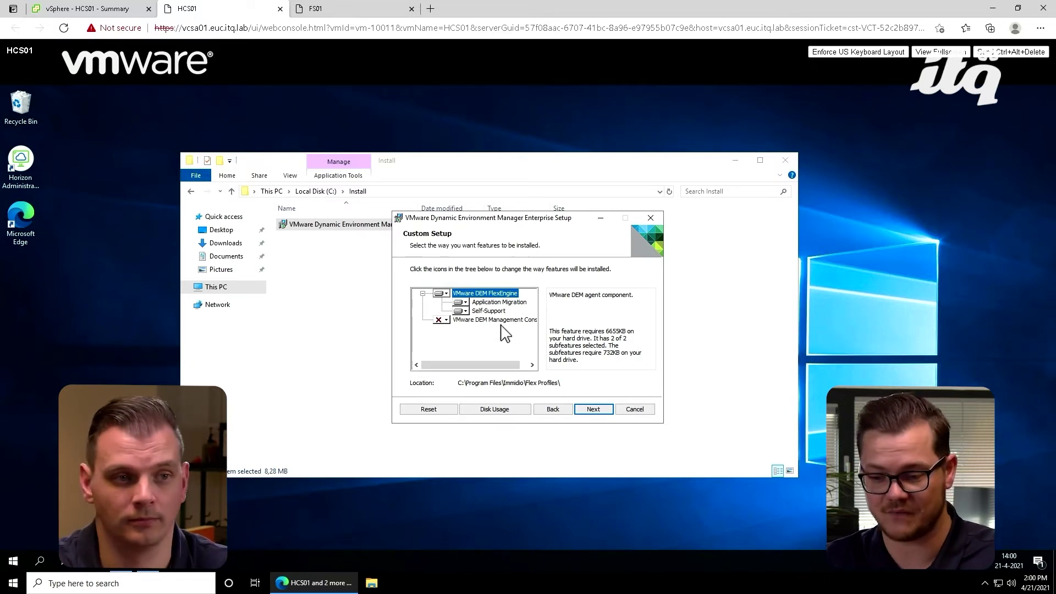
{"action": "left_click", "coordinate": [446, 293]}
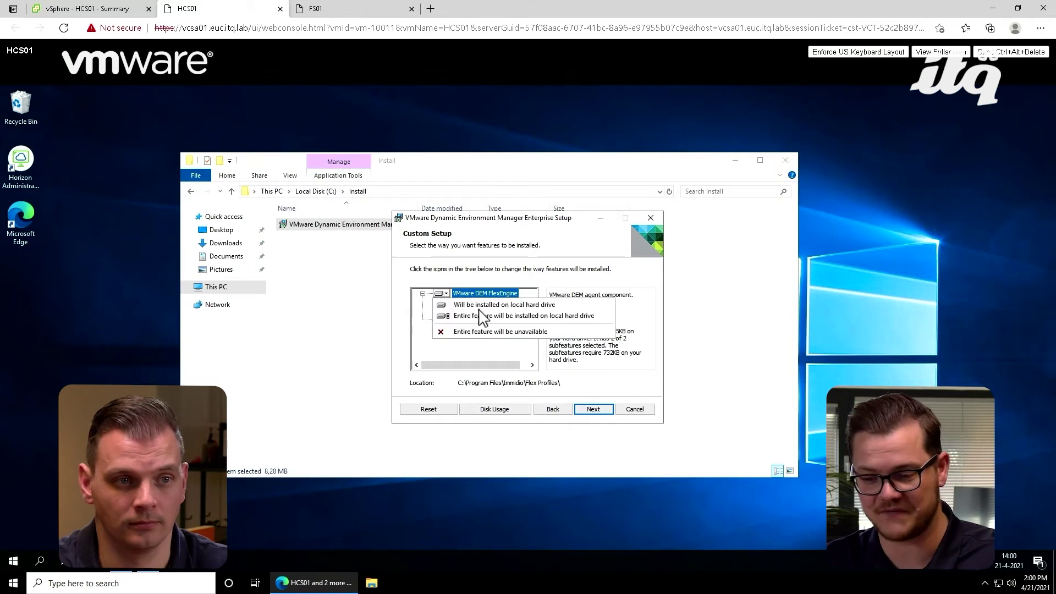
{"action": "left_click", "coordinate": [499, 331]}
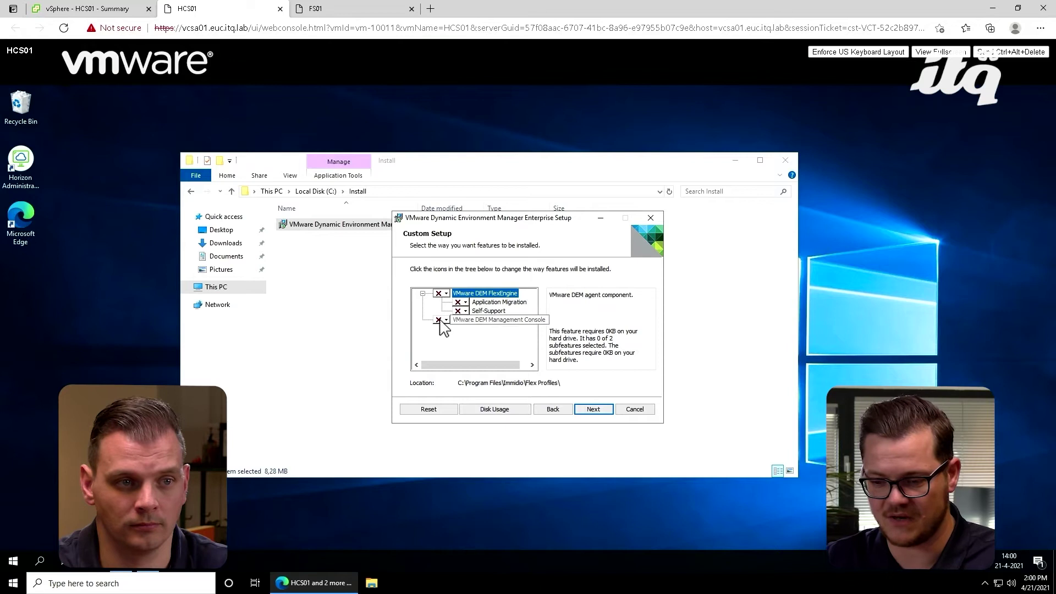
{"action": "left_click", "coordinate": [442, 321]}
{"action": "left_click", "coordinate": [476, 331]}
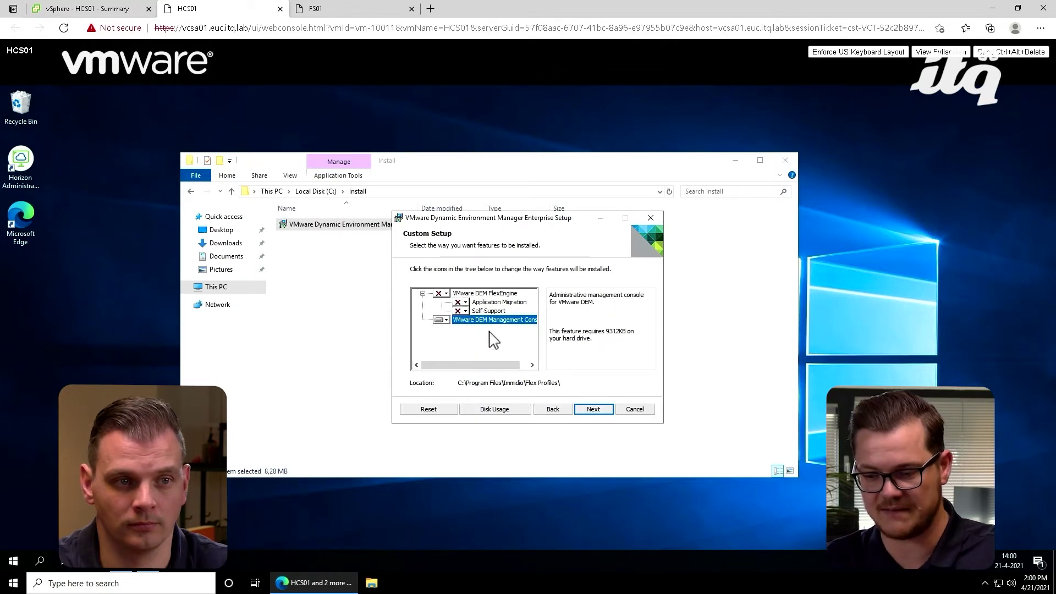
Run the installation of the selected DEM feature, allow the changes to the device and finish the setup wizard
{"action": "left_click", "coordinate": [592, 409]}
{"action": "left_click", "coordinate": [595, 411]}
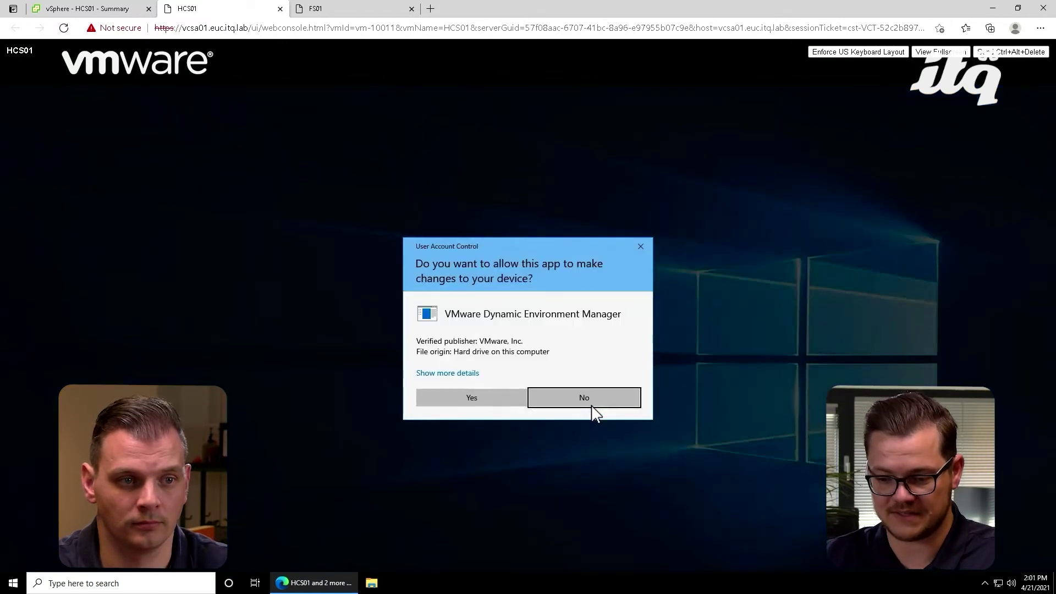
{"action": "left_click", "coordinate": [498, 397]}
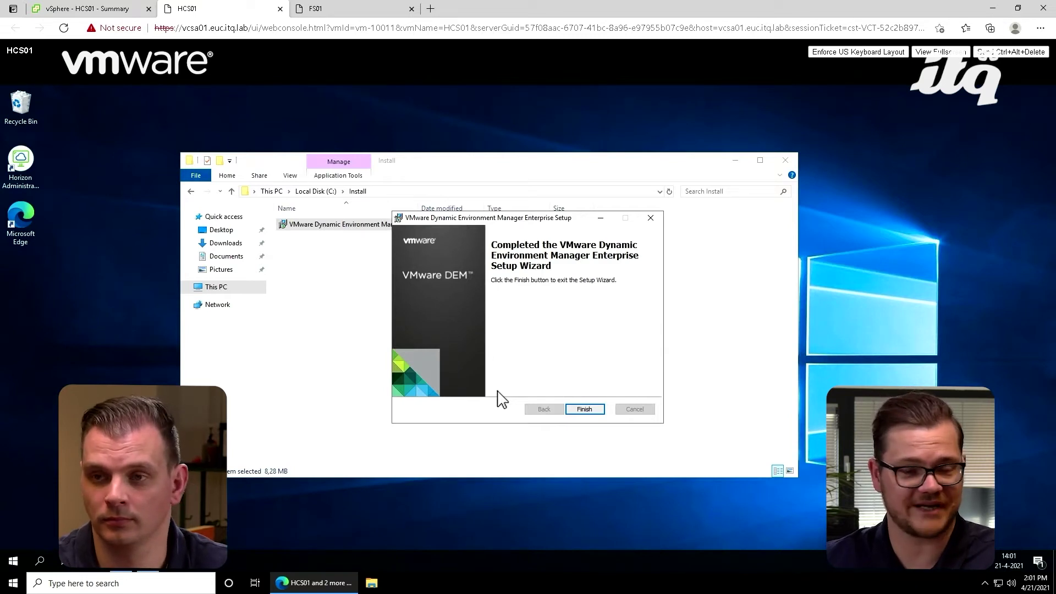
{"action": "left_click", "coordinate": [591, 410]}
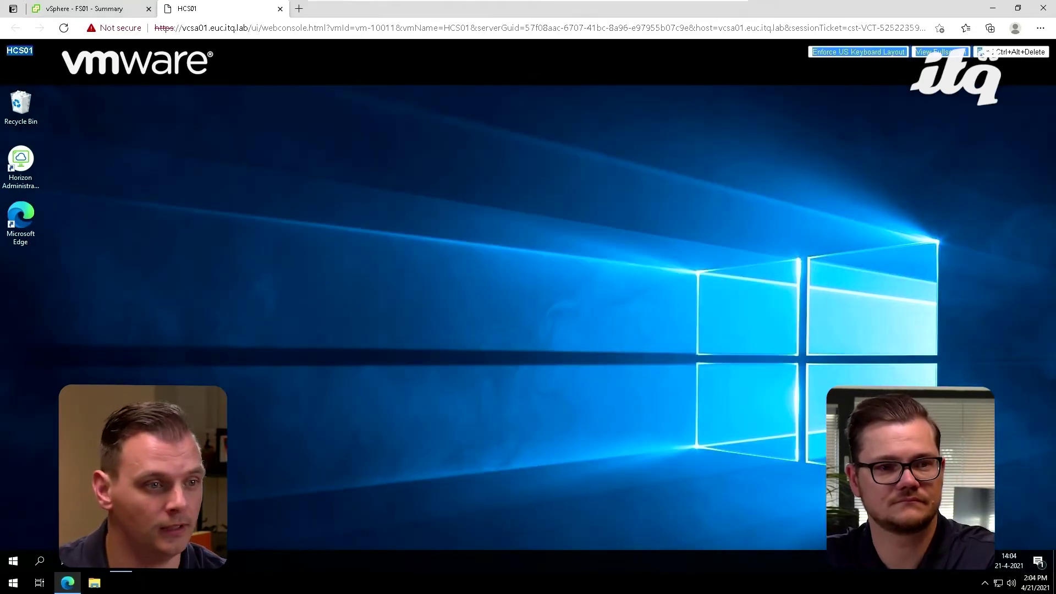
Open the DEM Management Console and set the DEM configuration share location to \\fs01\DEMconfig
{"action": "left_click", "coordinate": [13, 560]}
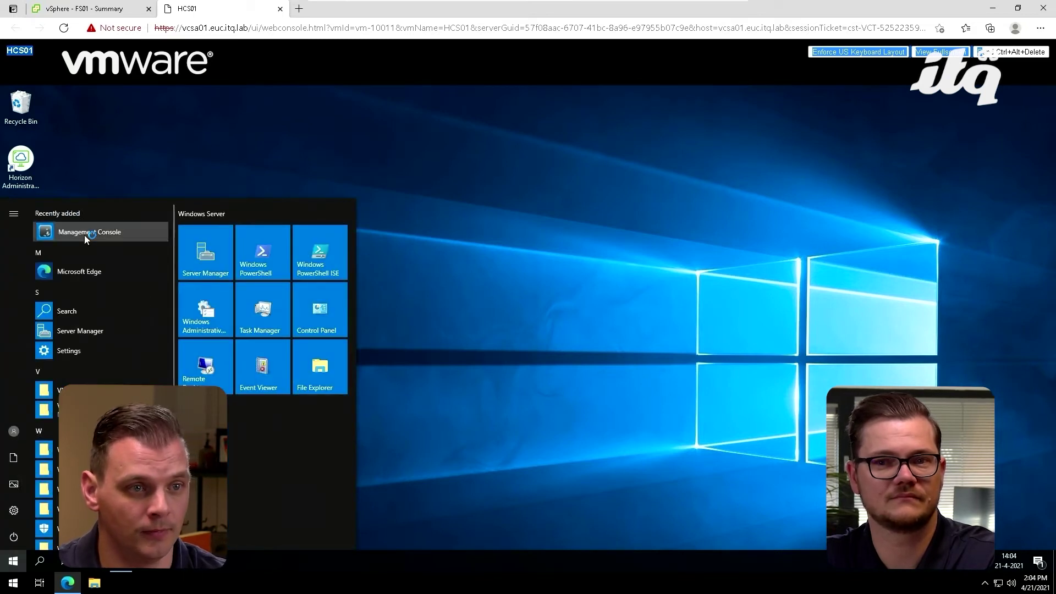
{"action": "left_click", "coordinate": [84, 233]}
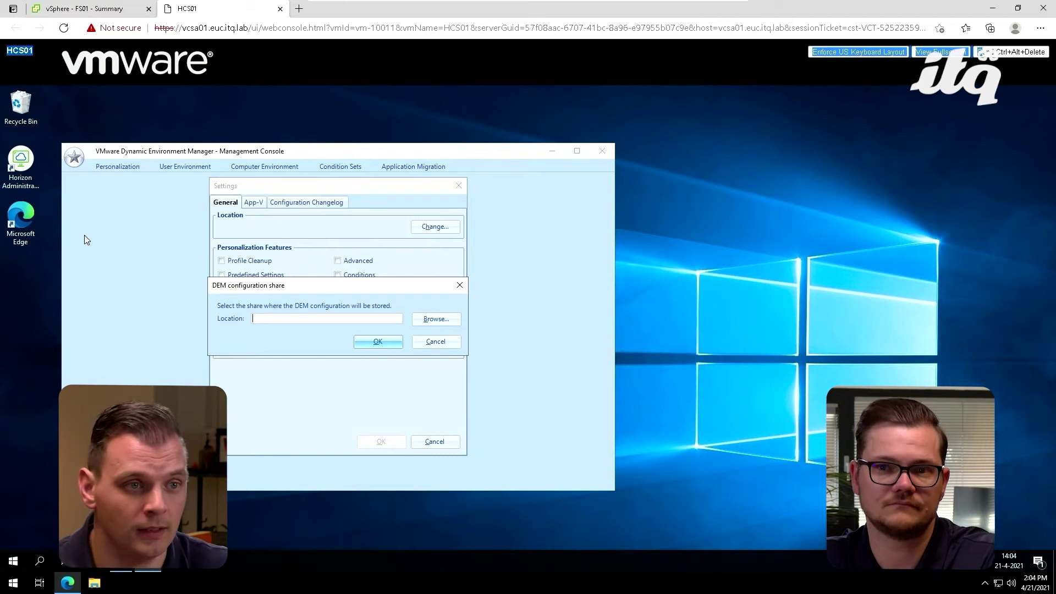
{"action": "type", "text": "\\\\fs01\\DEMconfig"}
{"action": "left_click", "coordinate": [377, 342]}
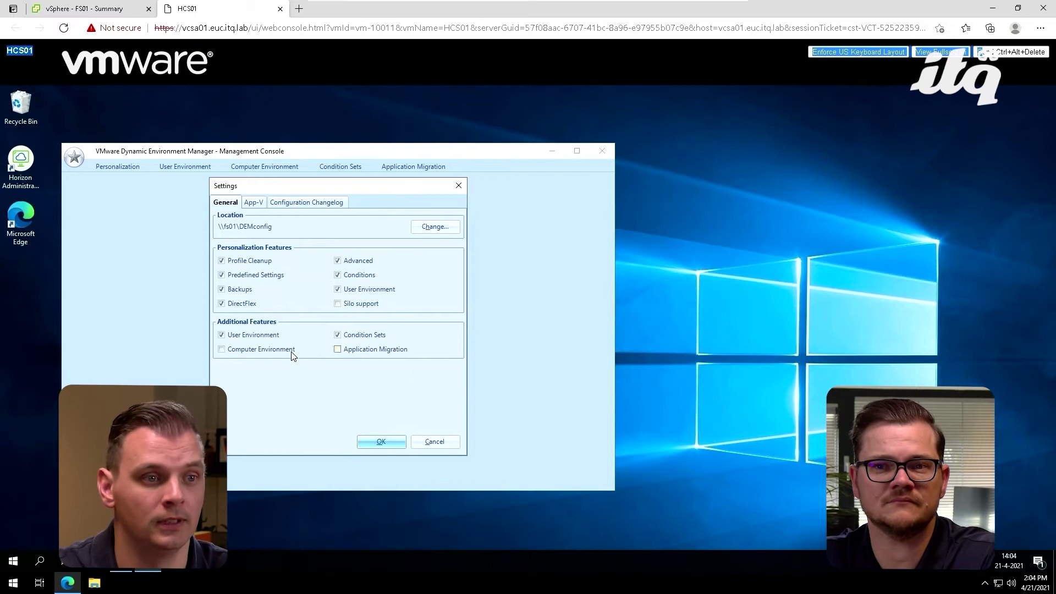
Enable the Computer Environment additional feature, review the App-V settings and accept the console settings
{"action": "left_click", "coordinate": [276, 351]}
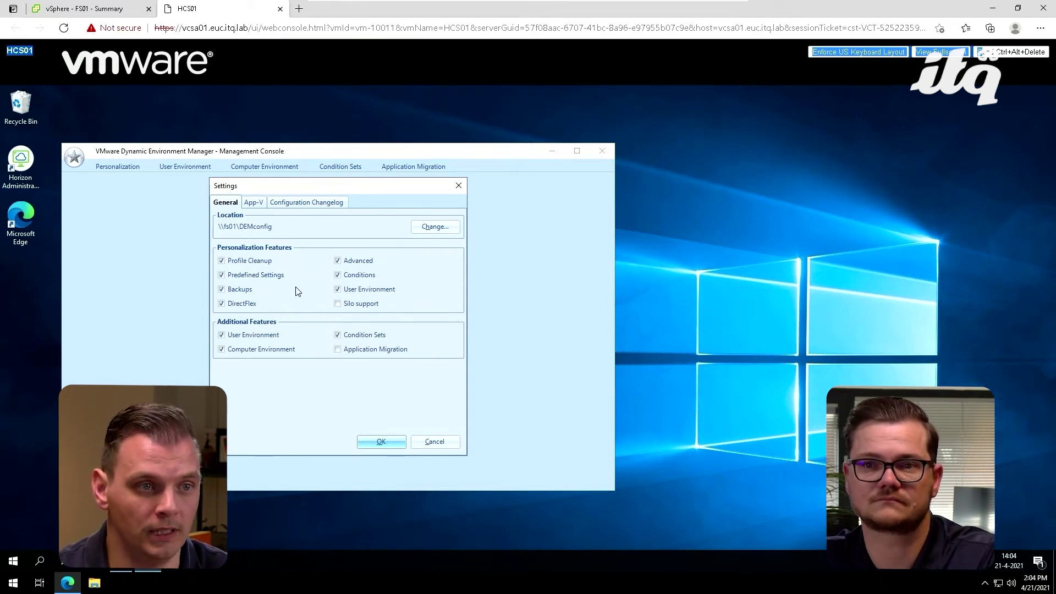
{"action": "left_click", "coordinate": [254, 204]}
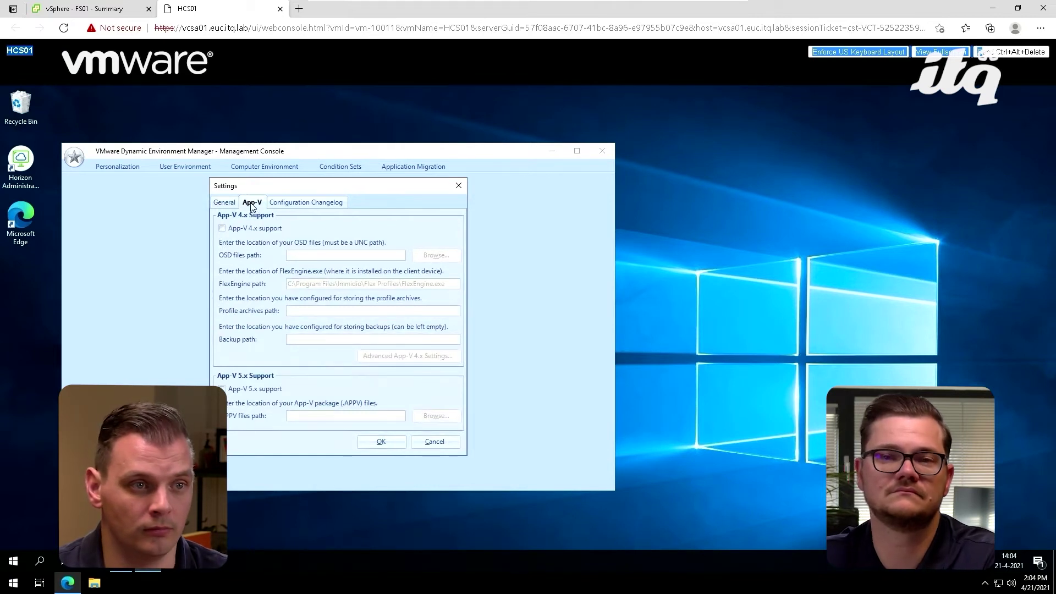
{"action": "left_click", "coordinate": [226, 203]}
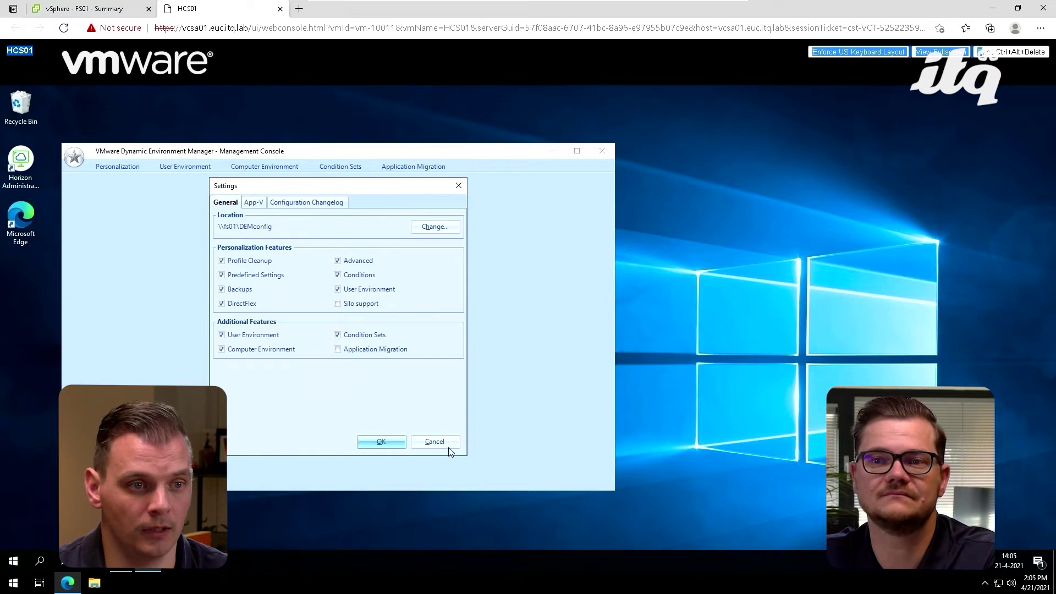
{"action": "left_click", "coordinate": [382, 442]}
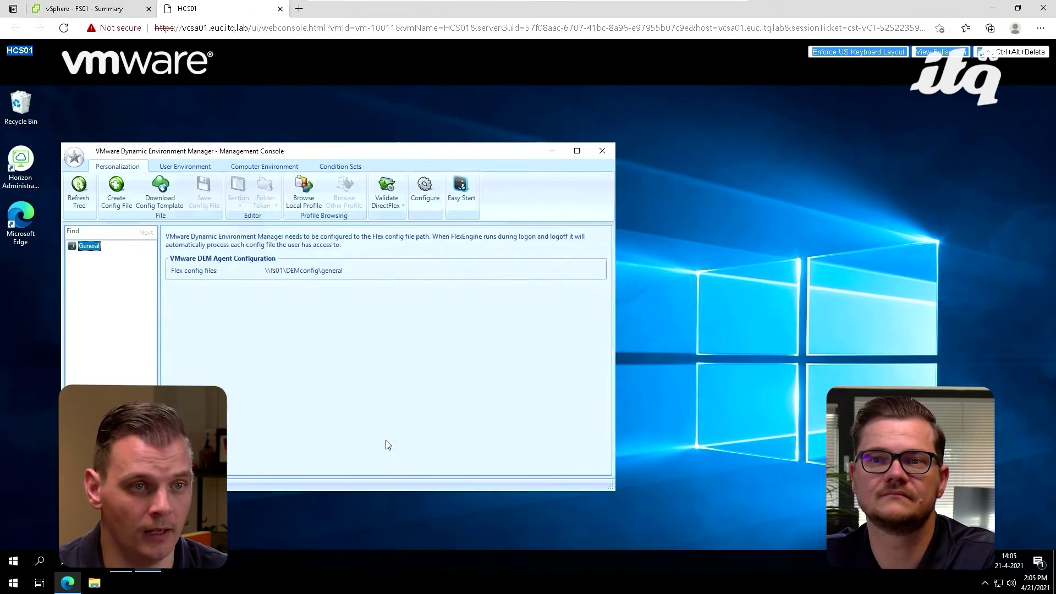
Maximize the Management Console and run Easy Start to install the default configuration items with Microsoft Office 2016/2019/365
{"action": "left_click", "coordinate": [576, 151]}
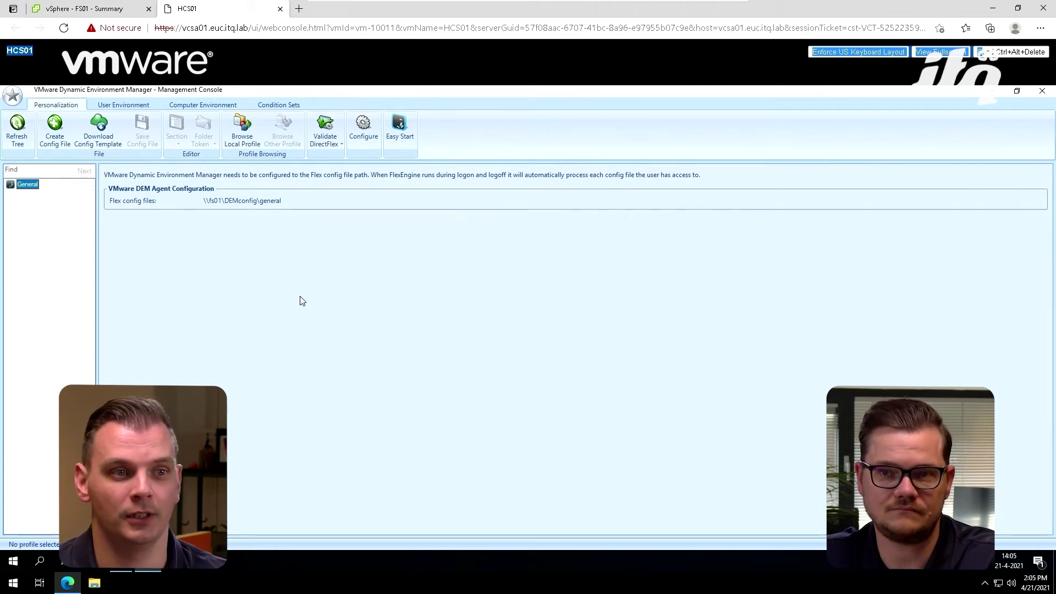
{"action": "left_click", "coordinate": [406, 135]}
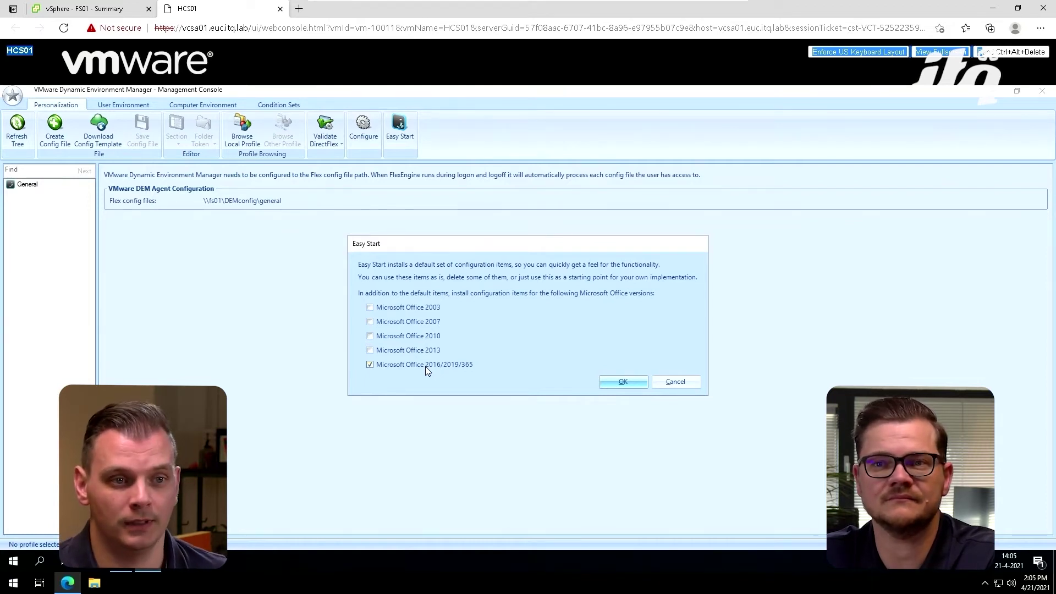
{"action": "left_click", "coordinate": [613, 384]}
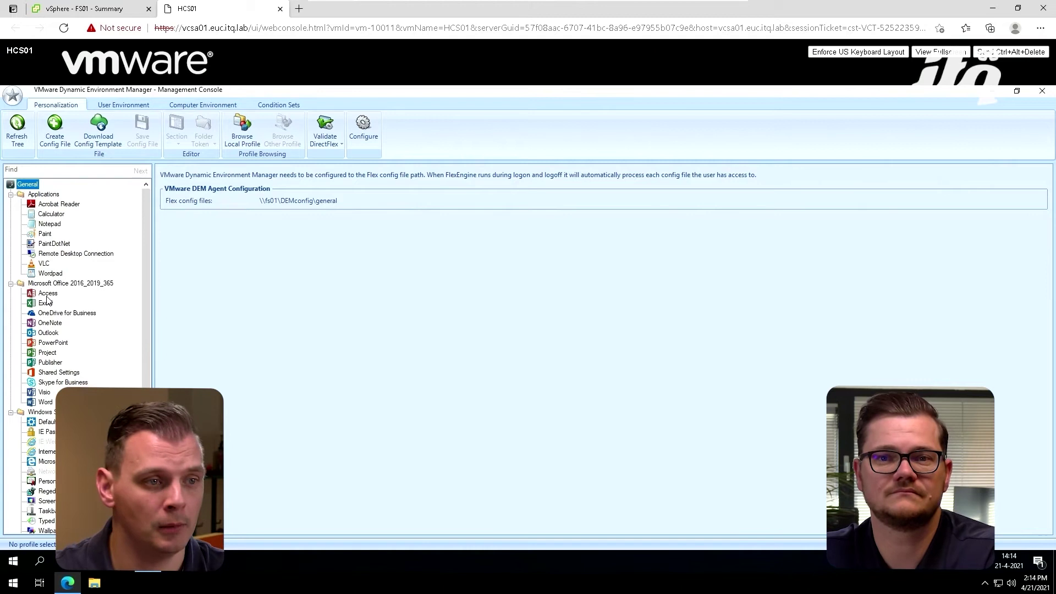
Show the Import / Export settings of the Word config file under Microsoft Office 2016_2019_365
{"action": "left_click", "coordinate": [45, 403]}
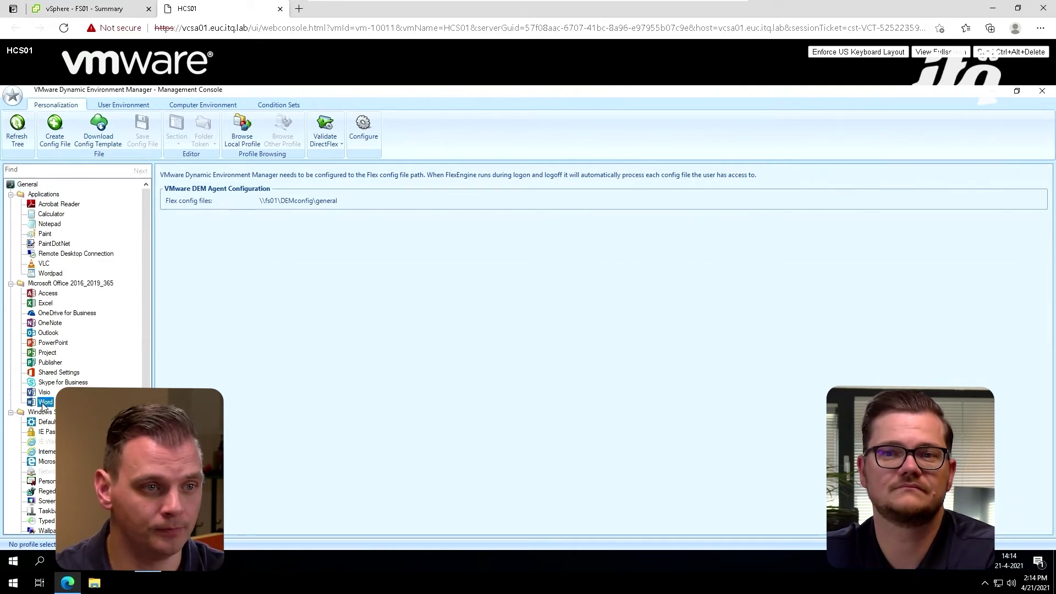
{"action": "left_click", "coordinate": [169, 185]}
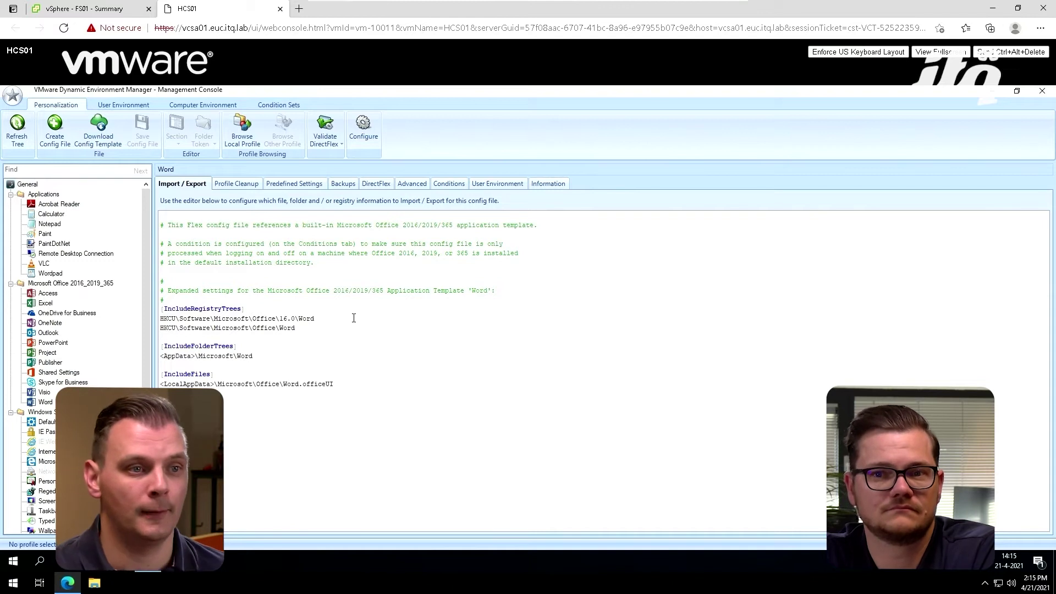
Enable DirectFlex for the Word config file with winword.exe as its executable, and save the config file
{"action": "left_click", "coordinate": [377, 185]}
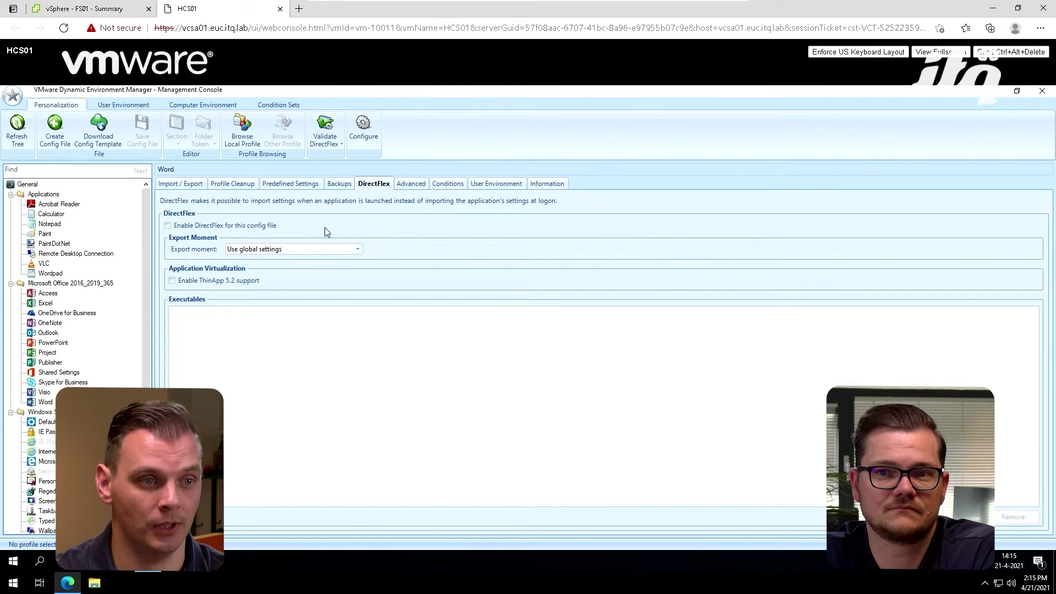
{"action": "left_click", "coordinate": [242, 228]}
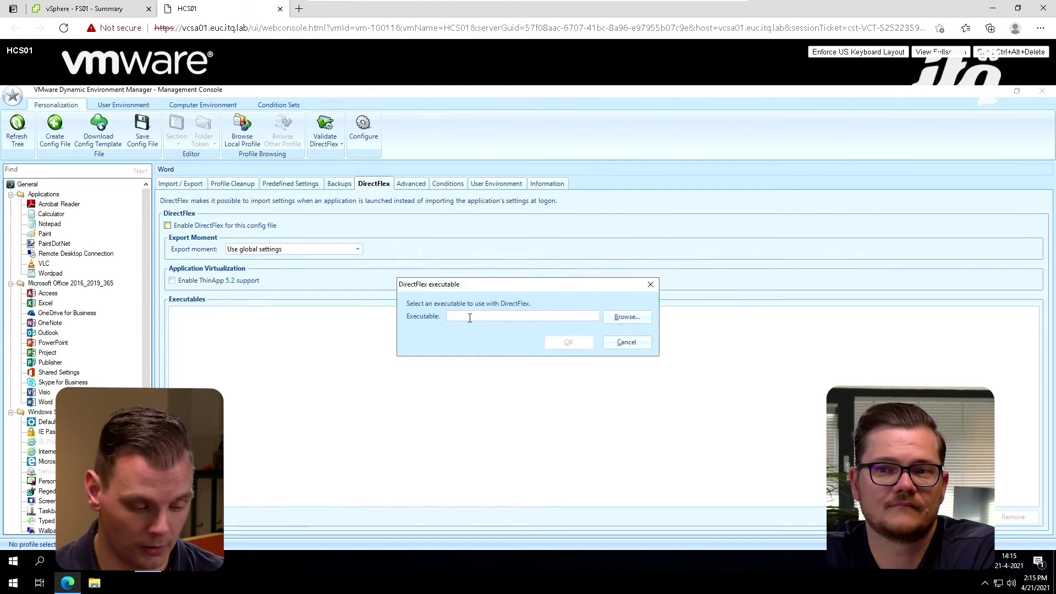
{"action": "type", "text": "win"}
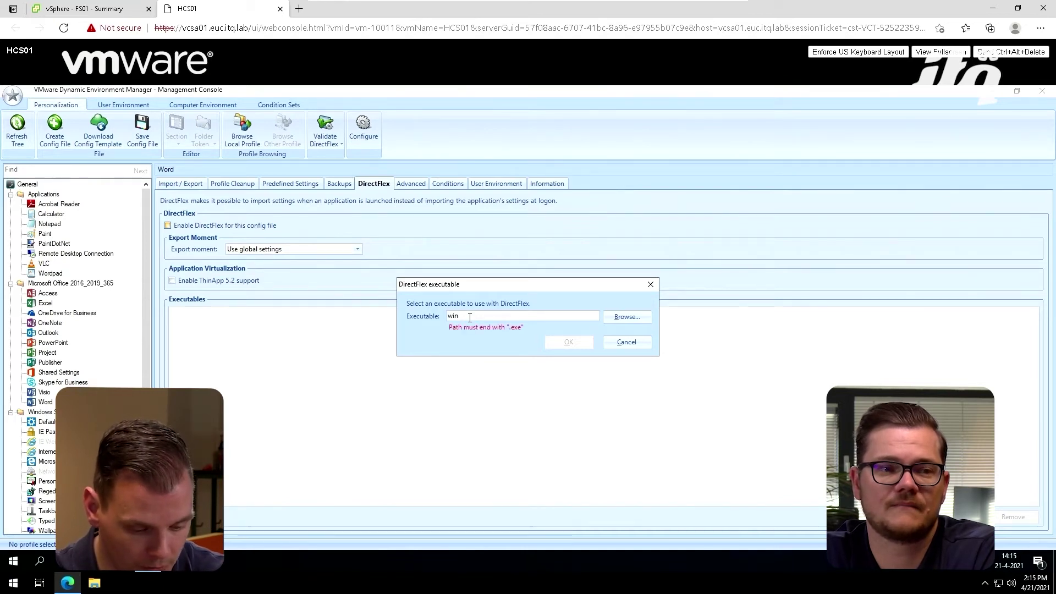
{"action": "type", "text": "word"}
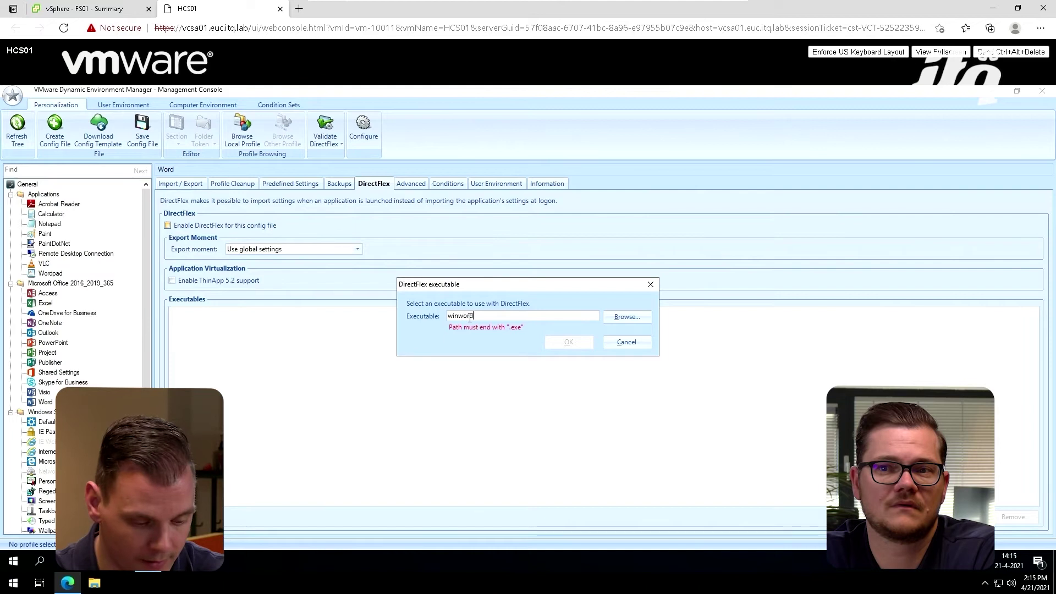
{"action": "type", "text": ".exe"}
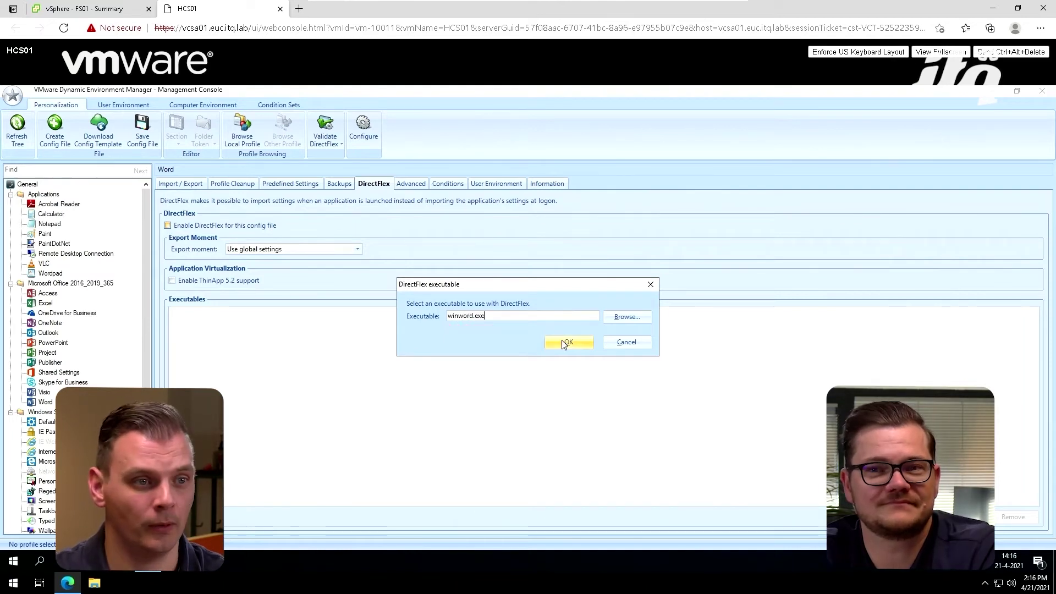
{"action": "left_click", "coordinate": [567, 342]}
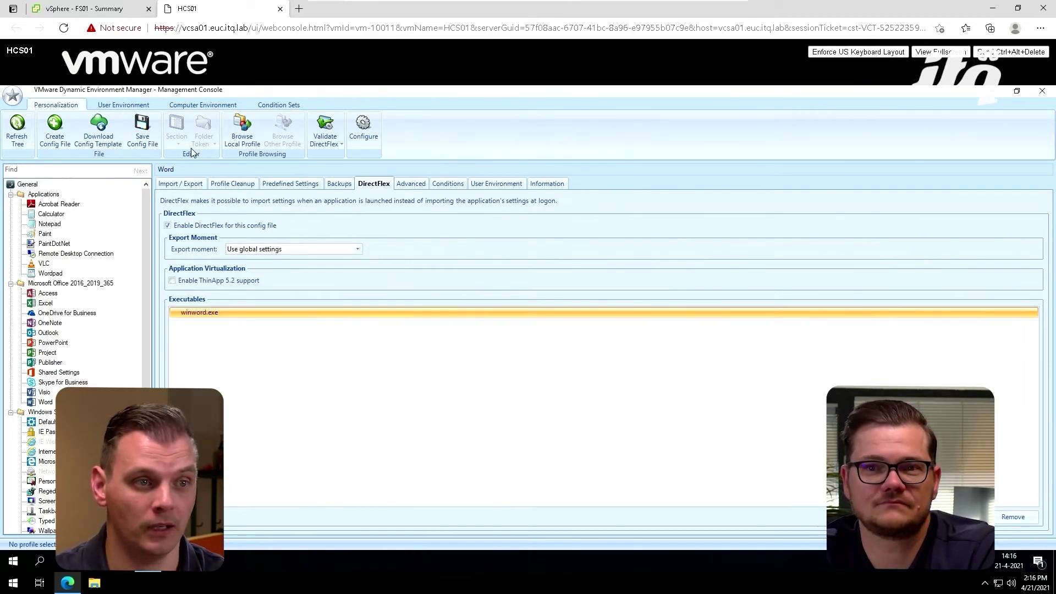
{"action": "left_click", "coordinate": [144, 141]}
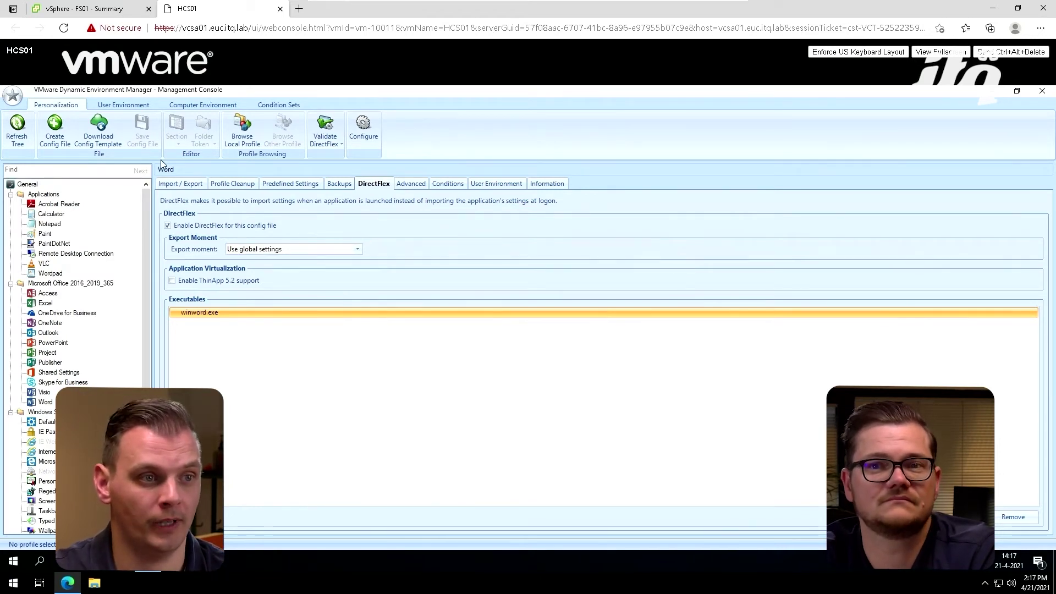
View the config file creation wizard's options and leave it without creating a config file
{"action": "left_click", "coordinate": [54, 131]}
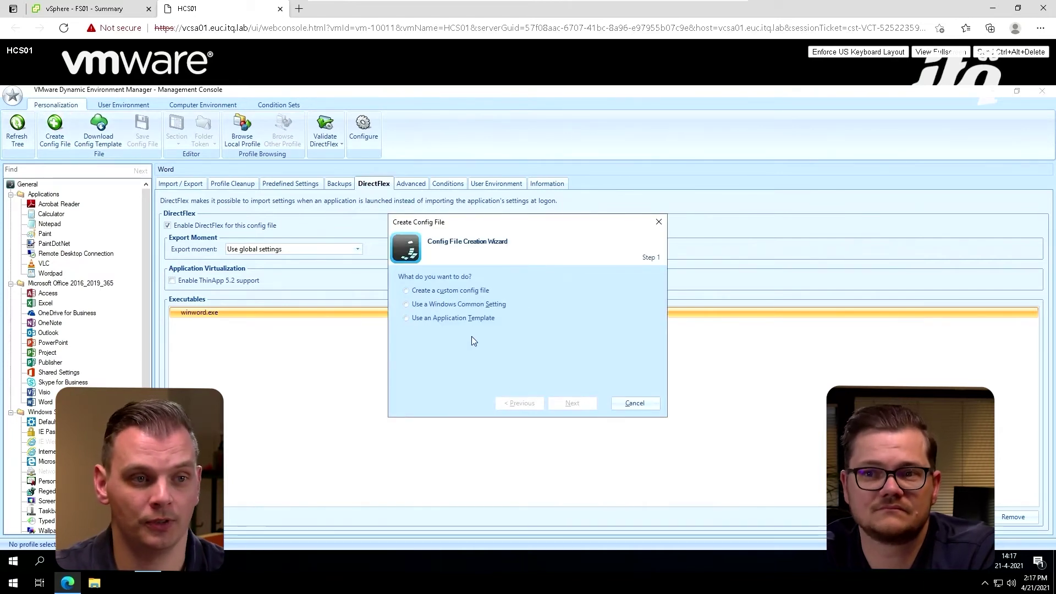
{"action": "left_click", "coordinate": [620, 404]}
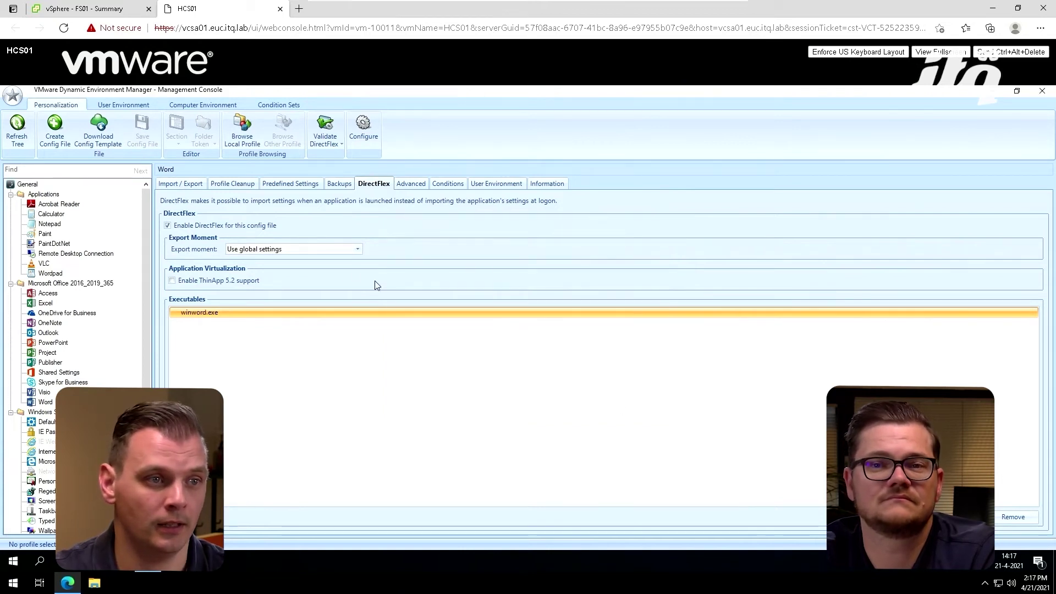
Sign in to the configuration template download with the My VMware account name and account password
{"action": "left_click", "coordinate": [109, 141]}
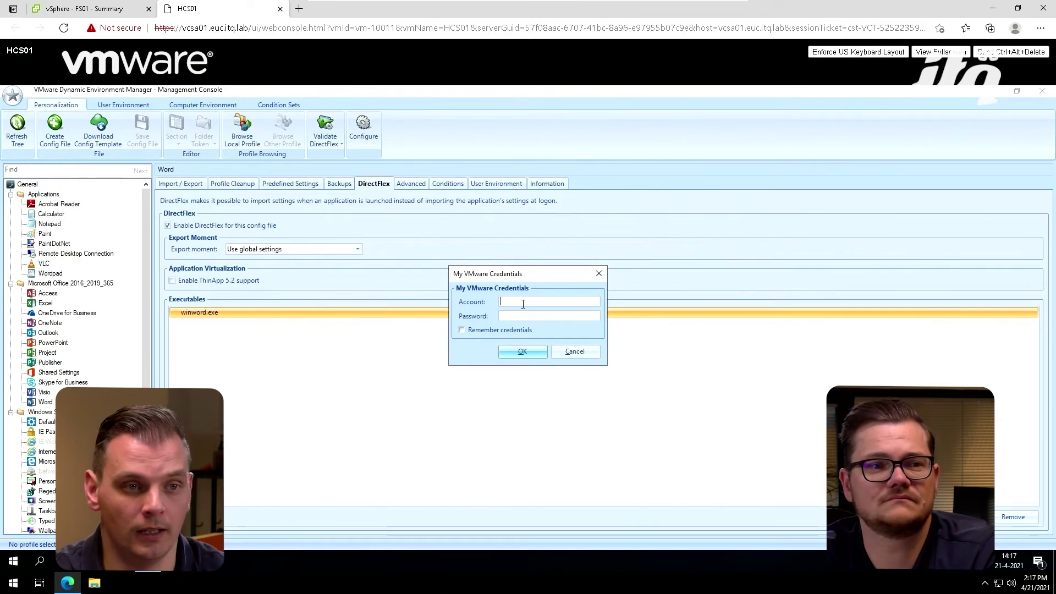
{"action": "type", "text": "******"}
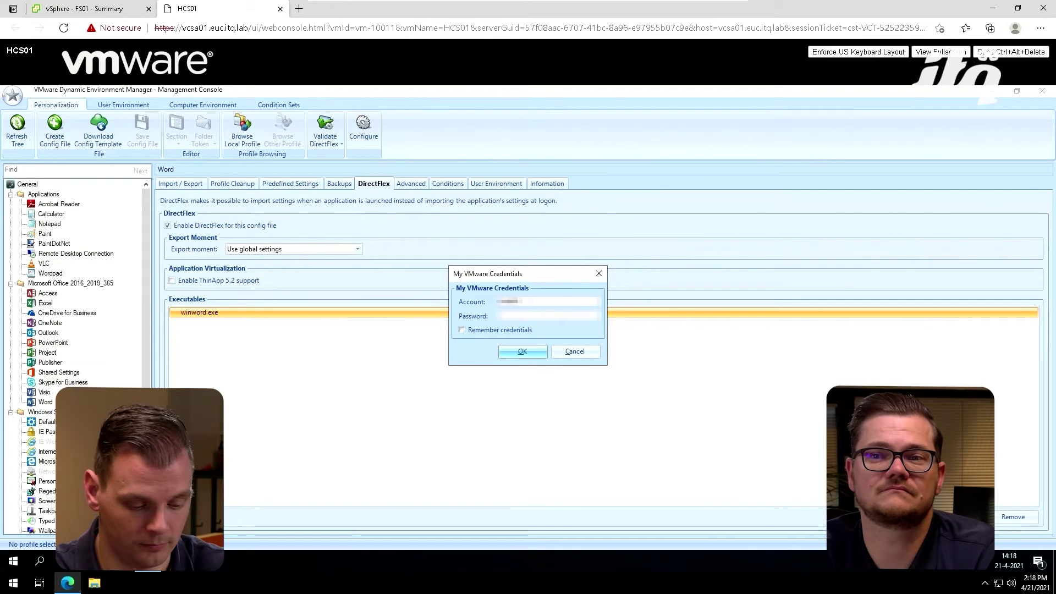
{"action": "type", "text": "*********"}
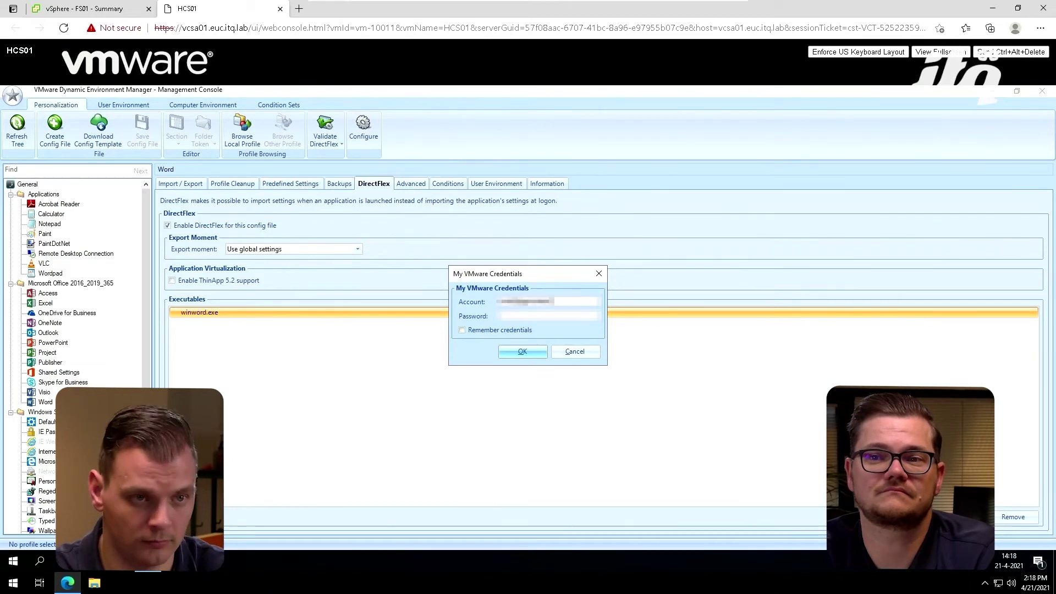
{"action": "key", "text": "Tab"}
{"action": "type", "text": "********"}
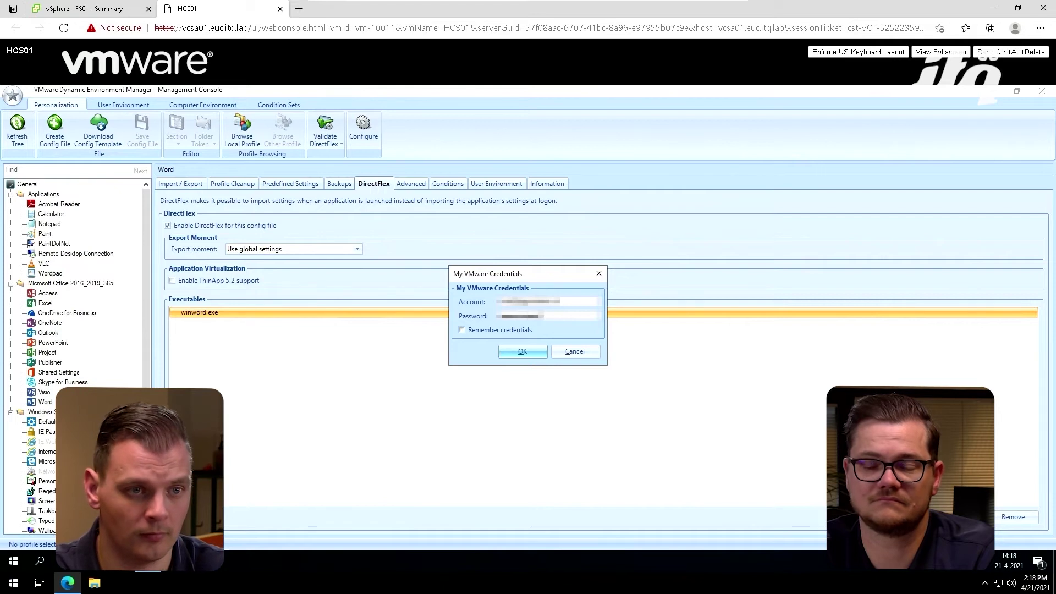
{"action": "key", "text": "Return"}
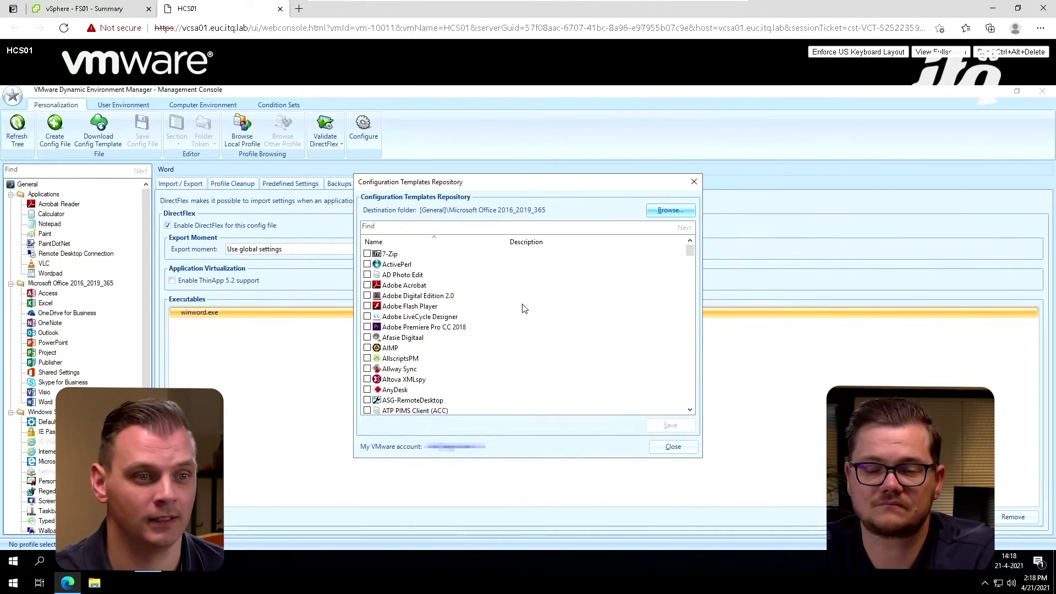
Look through the application templates in the Configuration Templates Repository and close it without saving any
{"action": "scroll", "coordinate": [524, 314], "scroll_direction": "down", "scroll_amount": 8}
{"action": "scroll", "coordinate": [525, 314], "scroll_direction": "down", "scroll_amount": 10}
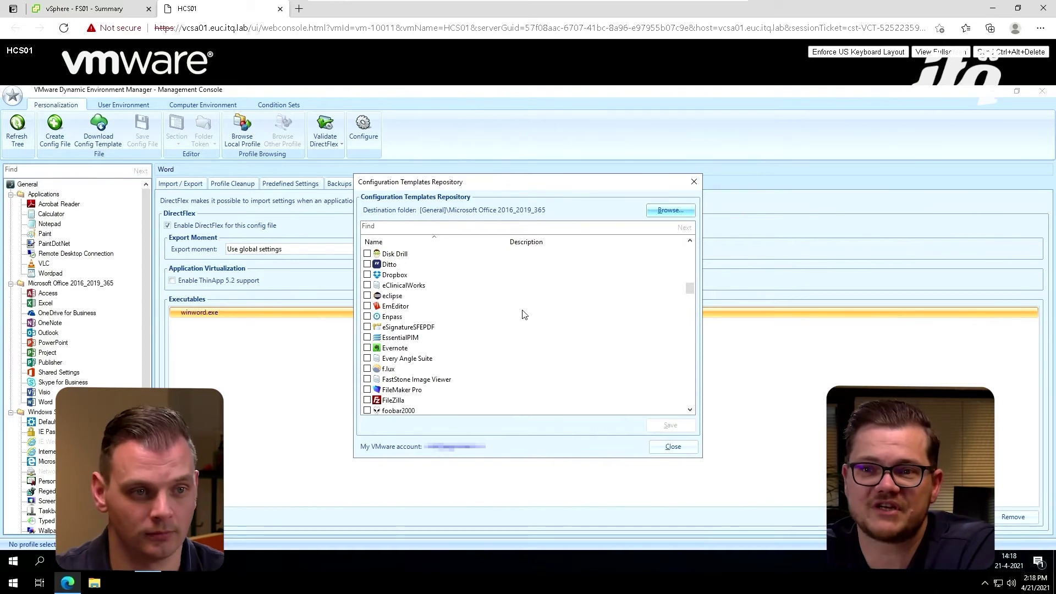
{"action": "scroll", "coordinate": [563, 367], "scroll_direction": "down", "scroll_amount": 8}
{"action": "scroll", "coordinate": [567, 368], "scroll_direction": "down", "scroll_amount": 8}
{"action": "scroll", "coordinate": [567, 368], "scroll_direction": "down", "scroll_amount": 5}
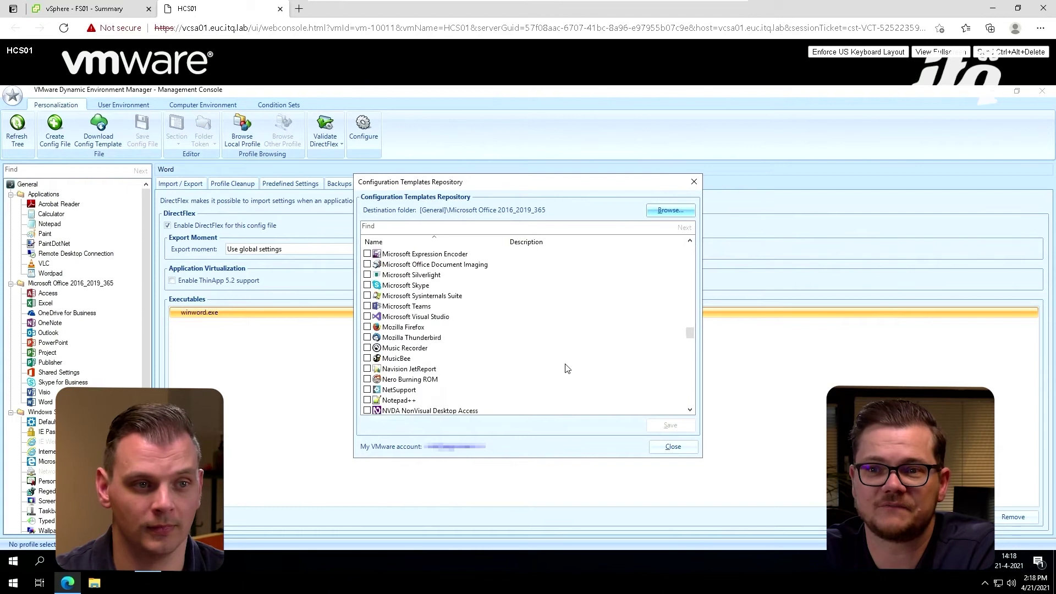
{"action": "left_click", "coordinate": [670, 446]}
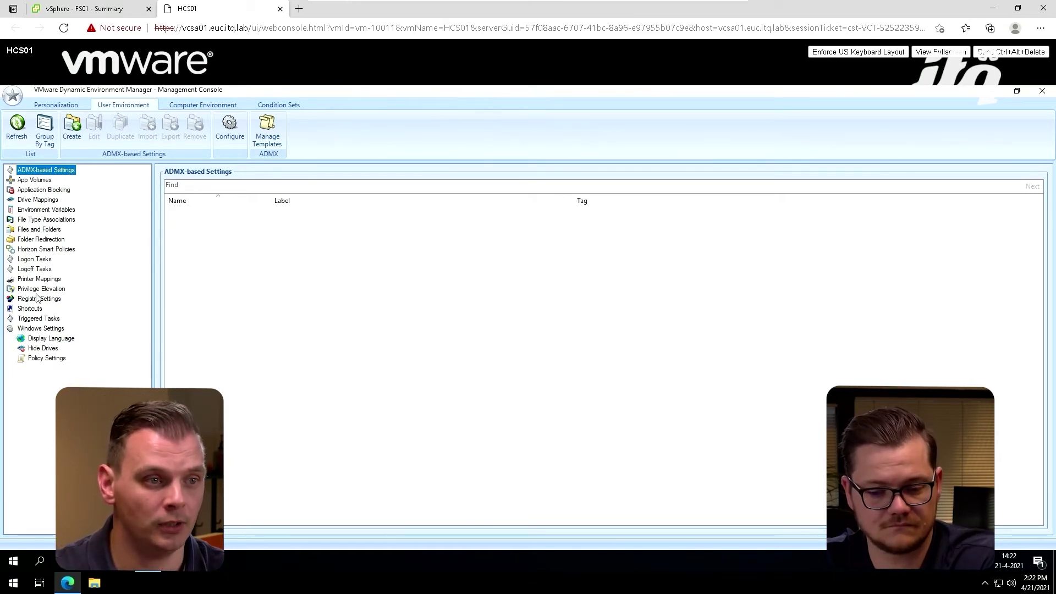
Review the Shortcuts, Registry Settings, Triggered Tasks and Logon Tasks of the User Environment
{"action": "left_click", "coordinate": [29, 309]}
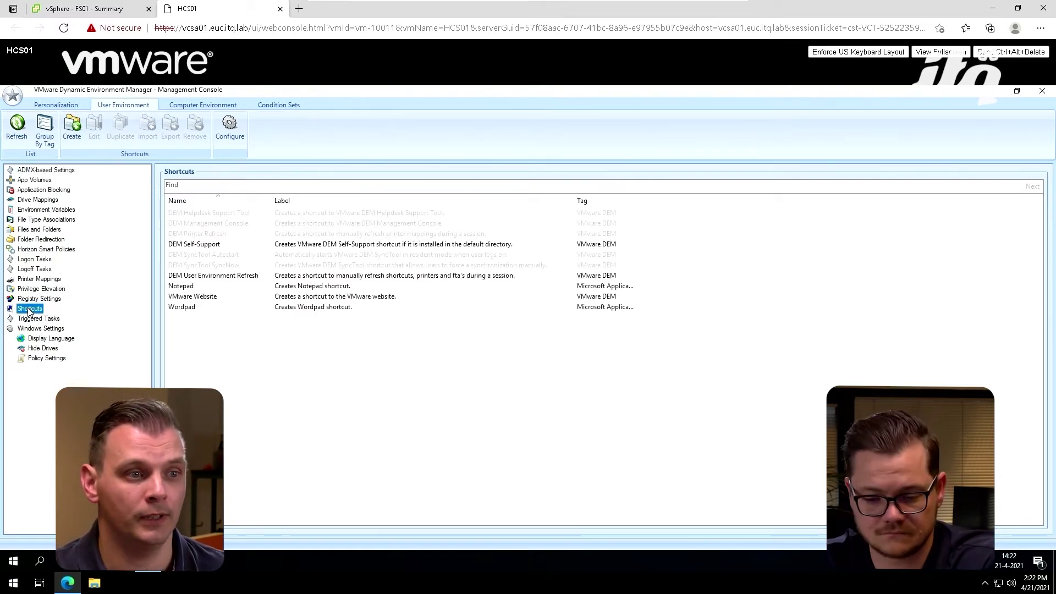
{"action": "left_click", "coordinate": [31, 300]}
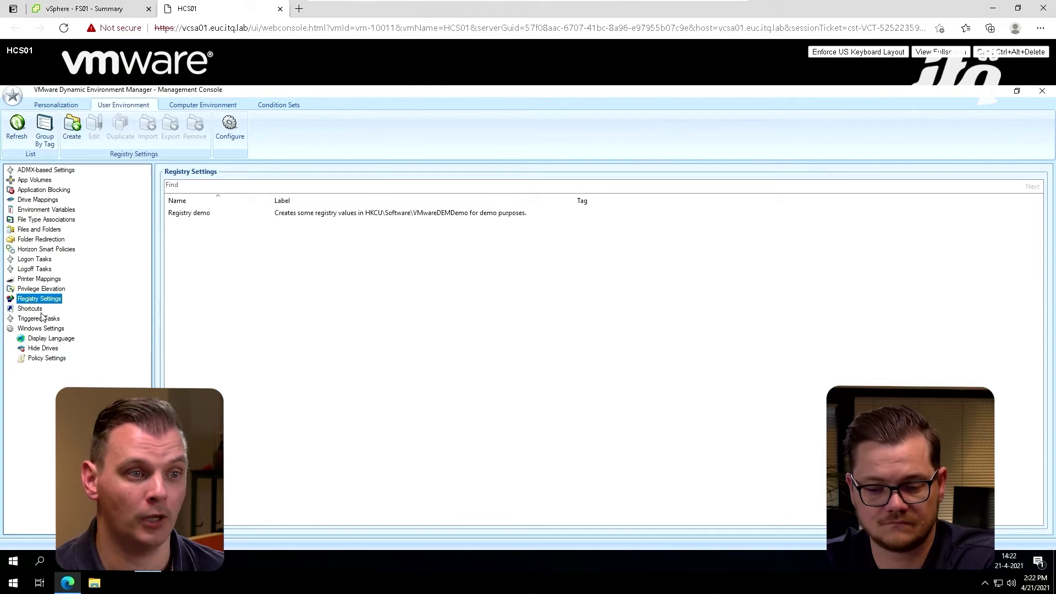
{"action": "left_click", "coordinate": [42, 319]}
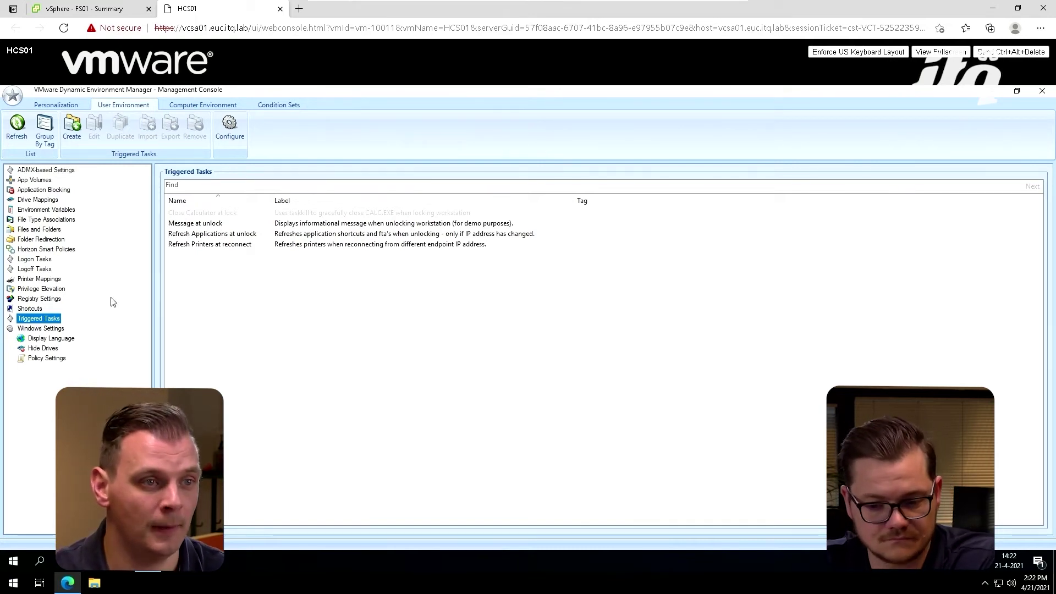
{"action": "left_click", "coordinate": [40, 262]}
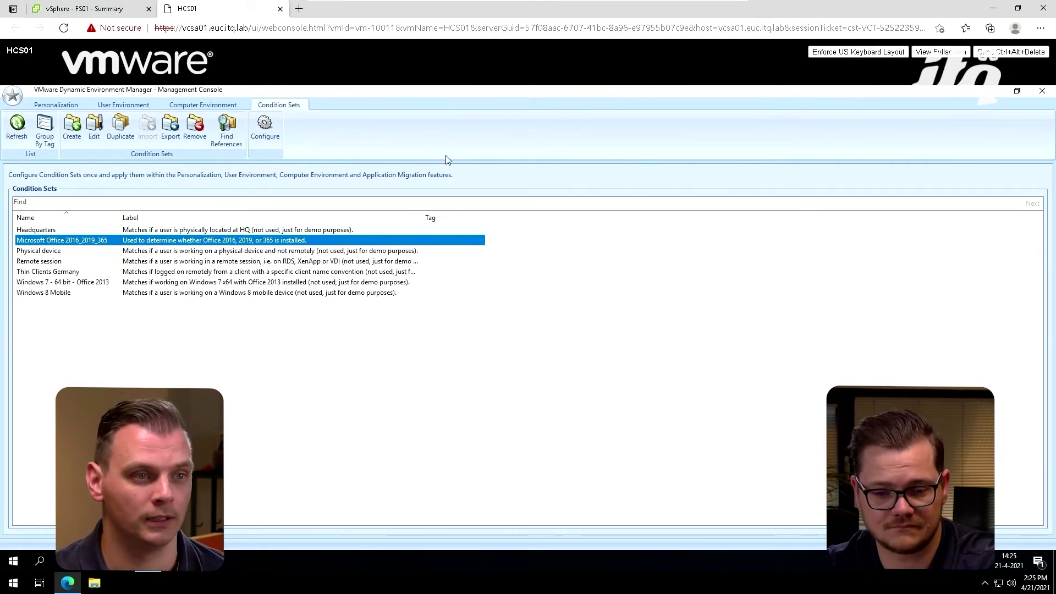
Open the ADMX template management for the User Environment's ADMX-based Settings
{"action": "left_click", "coordinate": [124, 105]}
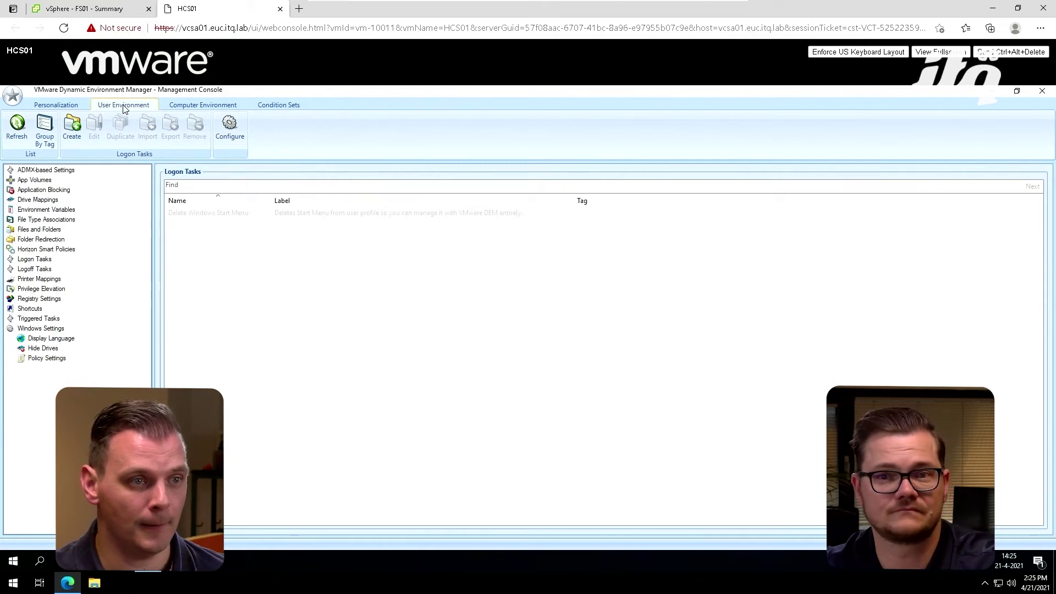
{"action": "left_click", "coordinate": [46, 170]}
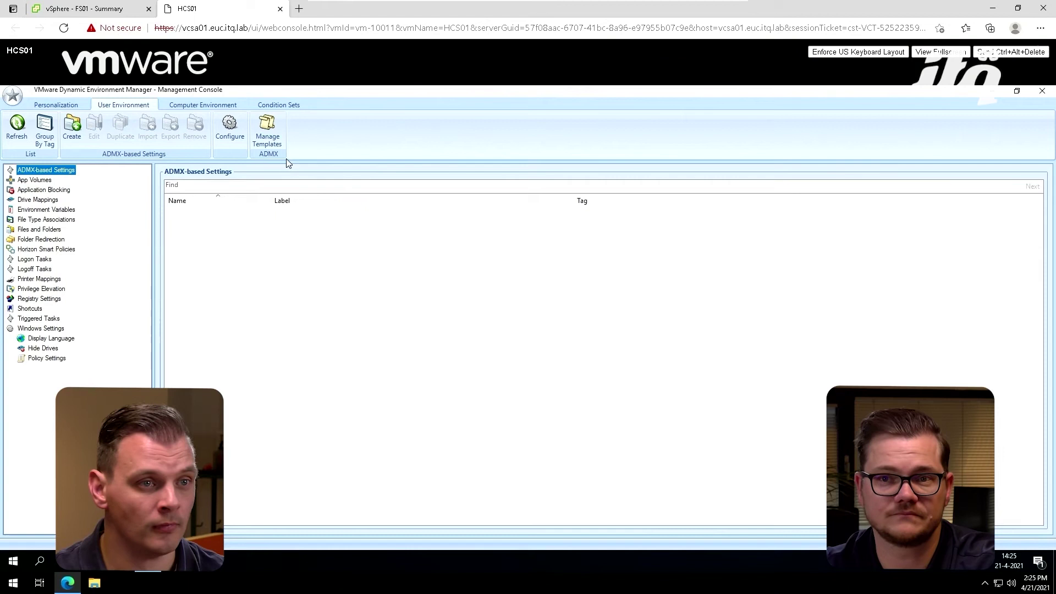
{"action": "left_click", "coordinate": [269, 140]}
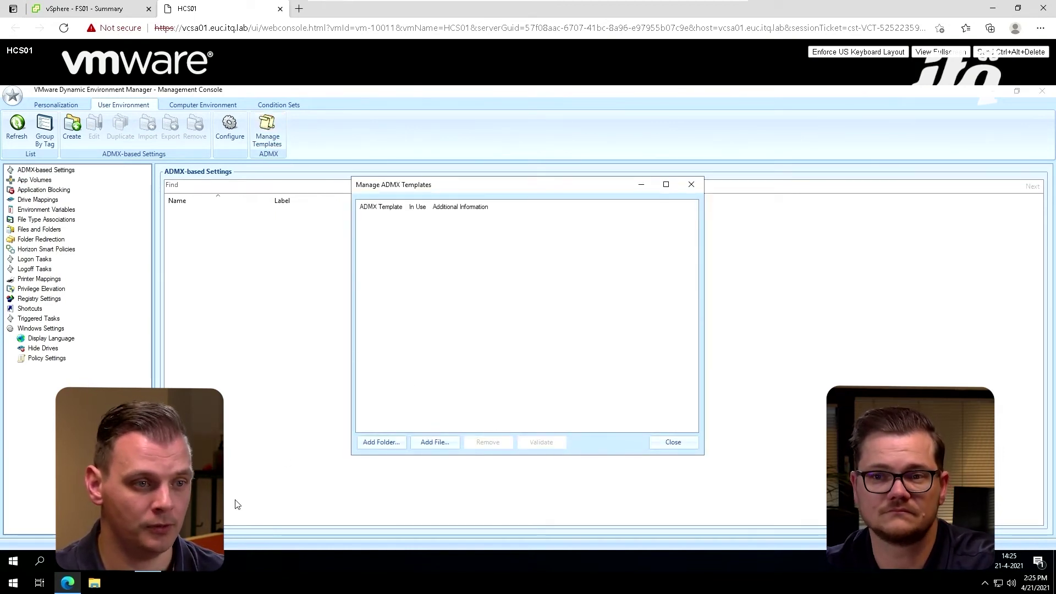
Switch to File Explorer, find the PolicyDefinitions folder in \\dc01\C$\Windows, copy its path and close the window
{"action": "left_click", "coordinate": [121, 561]}
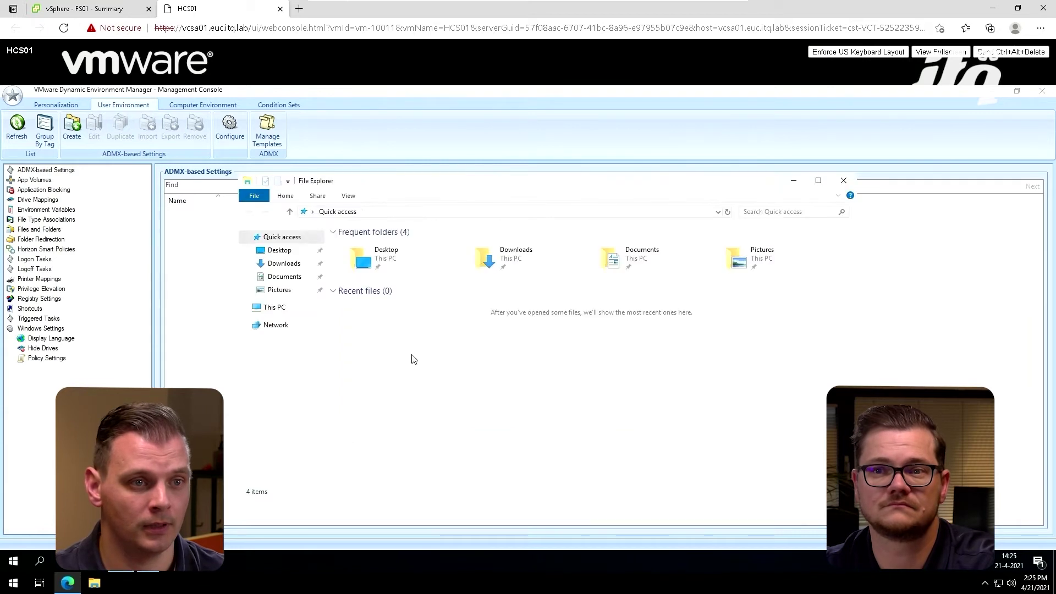
{"action": "left_click", "coordinate": [545, 212]}
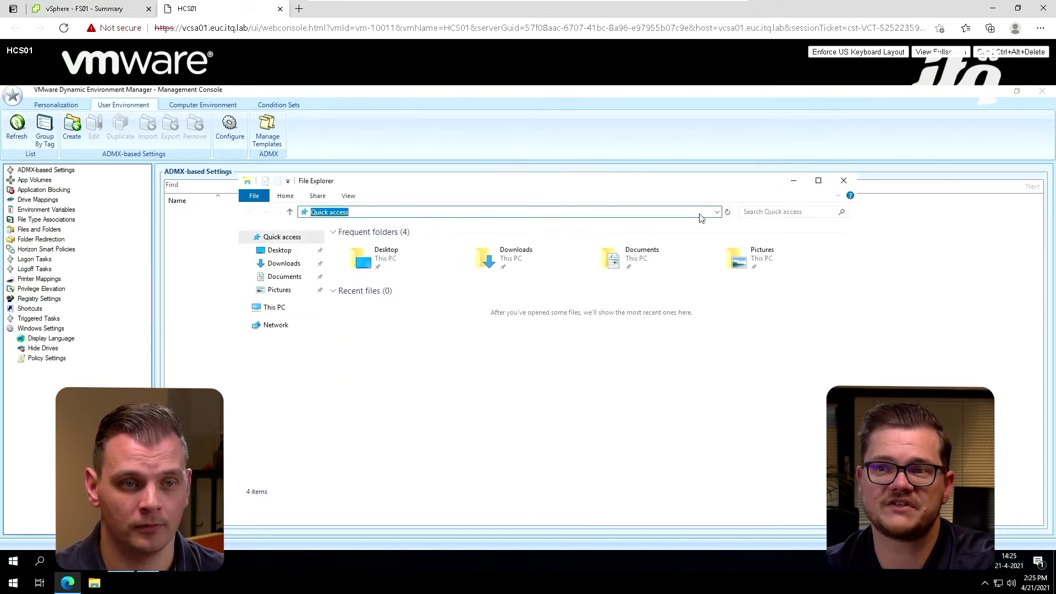
{"action": "left_click", "coordinate": [717, 212]}
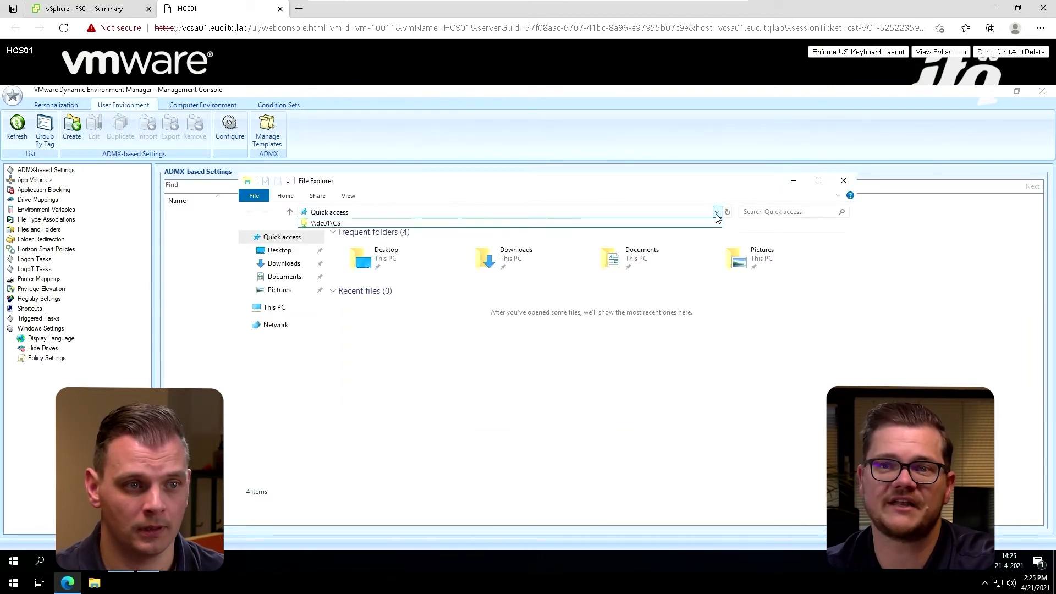
{"action": "left_click", "coordinate": [683, 223]}
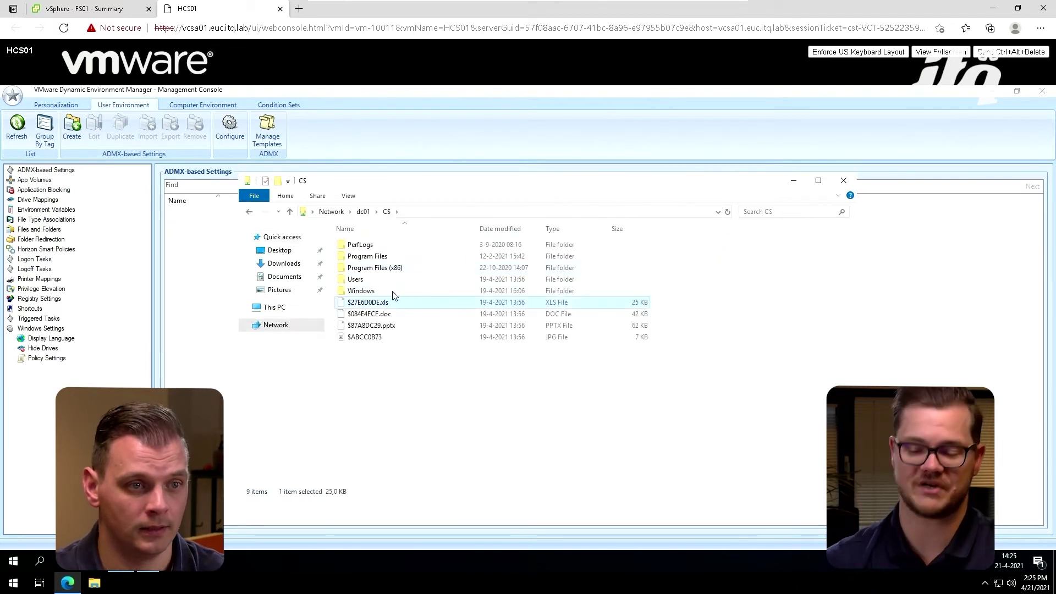
{"action": "double_click", "coordinate": [392, 291]}
{"action": "type", "text": "po"}
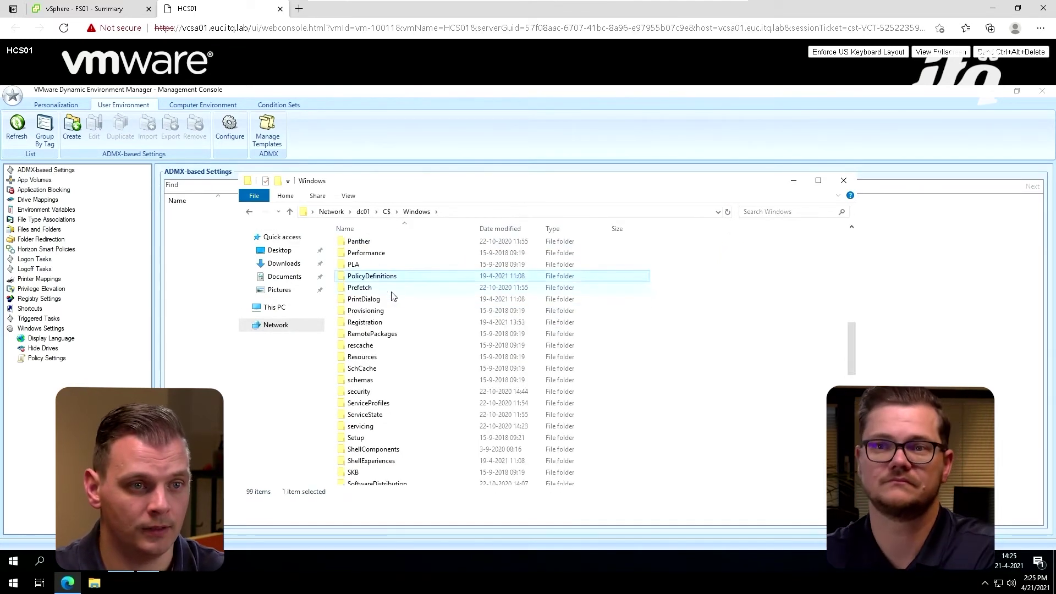
{"action": "double_click", "coordinate": [397, 276]}
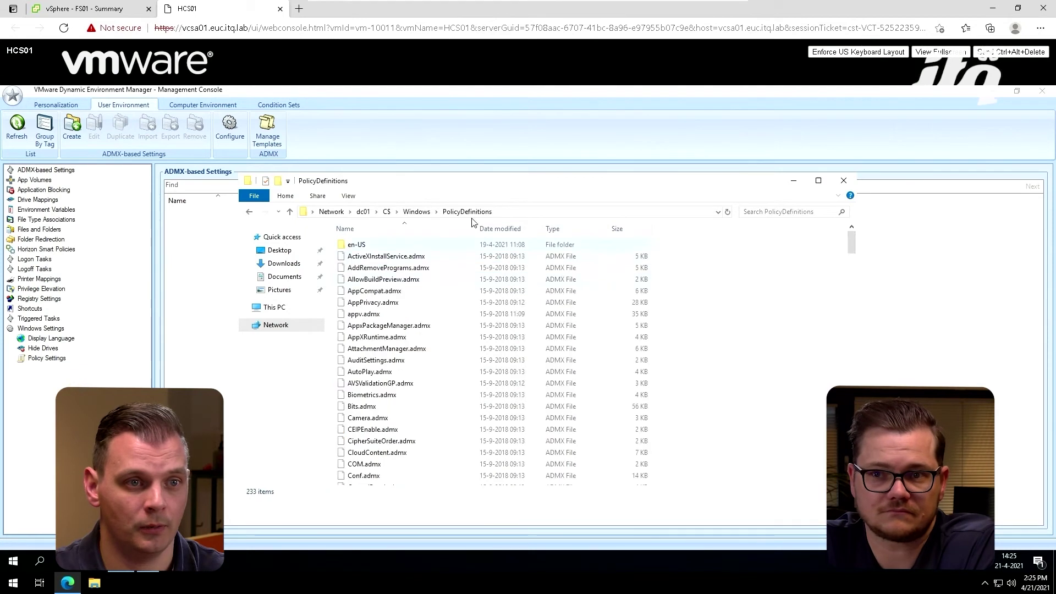
{"action": "left_click", "coordinate": [509, 214]}
{"action": "key", "text": "ctrl+c"}
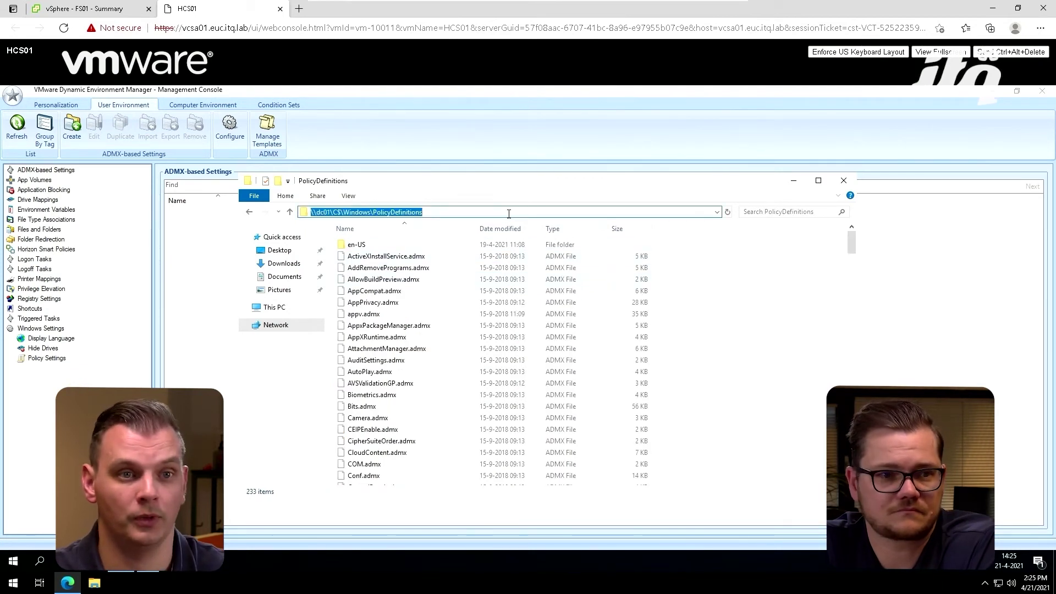
{"action": "left_click", "coordinate": [843, 180]}
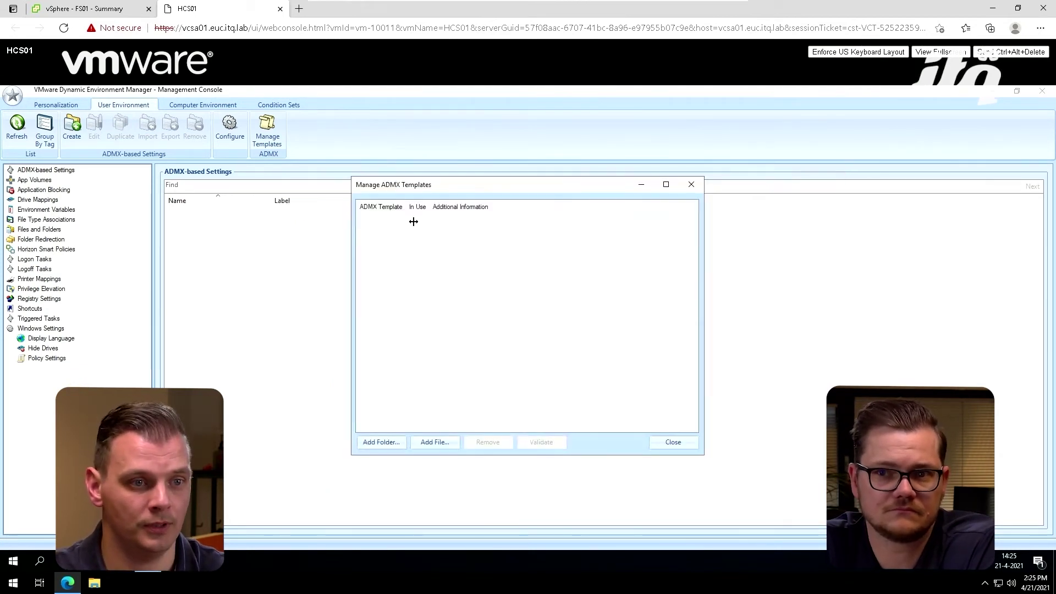
Import the ADMX templates from the folder \\dc01\C$\Windows\PolicyDefinitions
{"action": "left_click", "coordinate": [385, 440]}
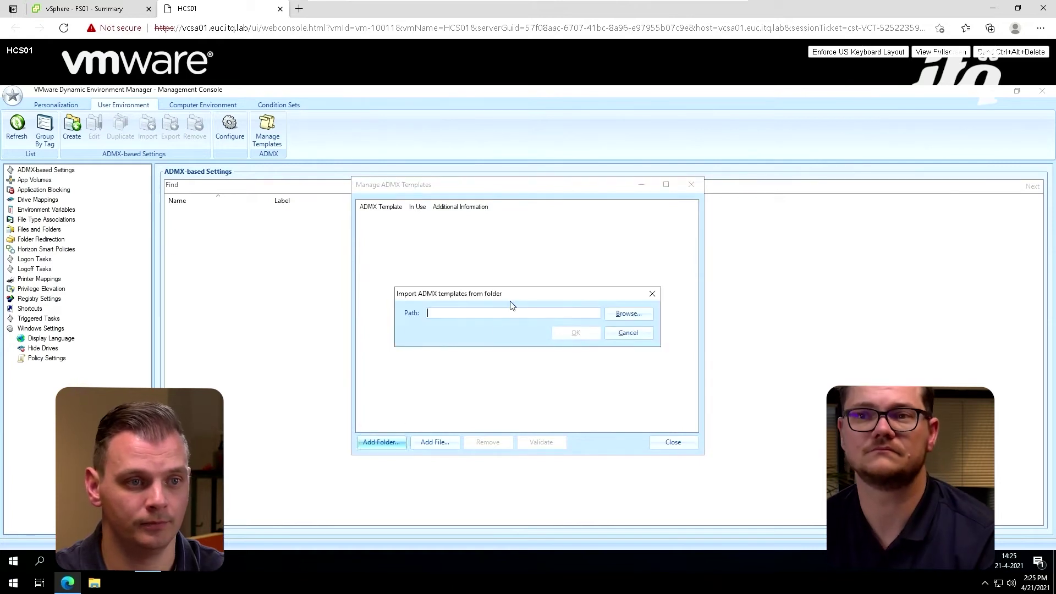
{"action": "key", "text": "ctrl+v"}
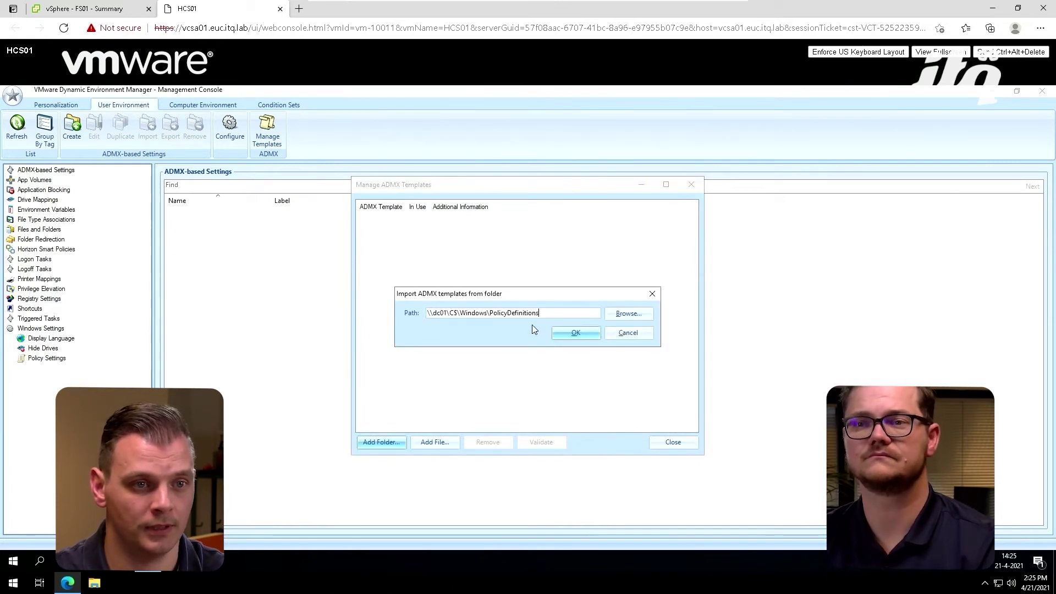
{"action": "left_click", "coordinate": [561, 333]}
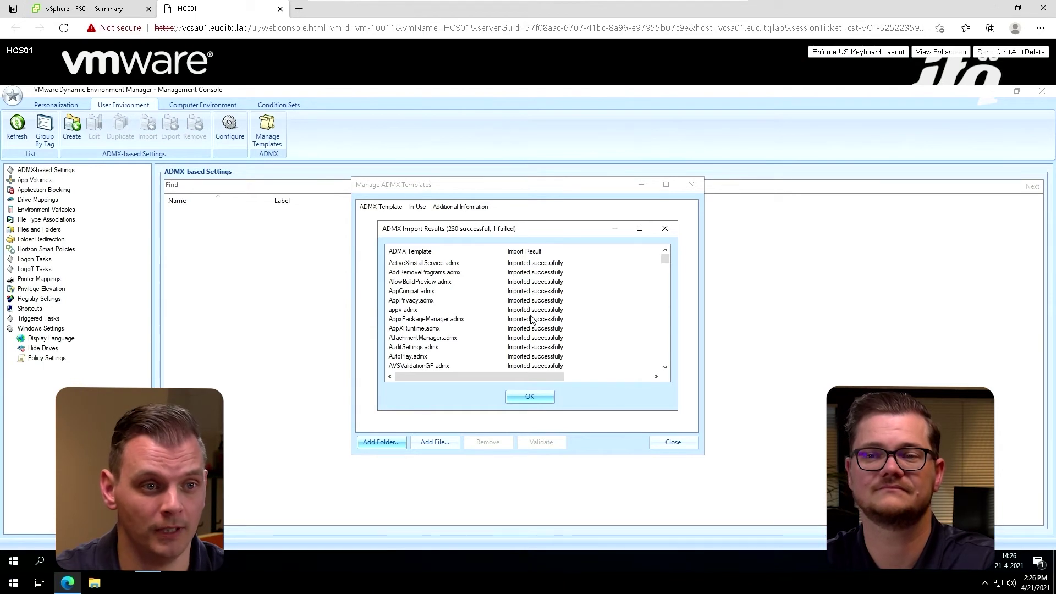
Look through the ADMX import results, accept them and close the template management
{"action": "scroll", "coordinate": [532, 319], "scroll_direction": "down", "scroll_amount": 8}
{"action": "left_click", "coordinate": [529, 395]}
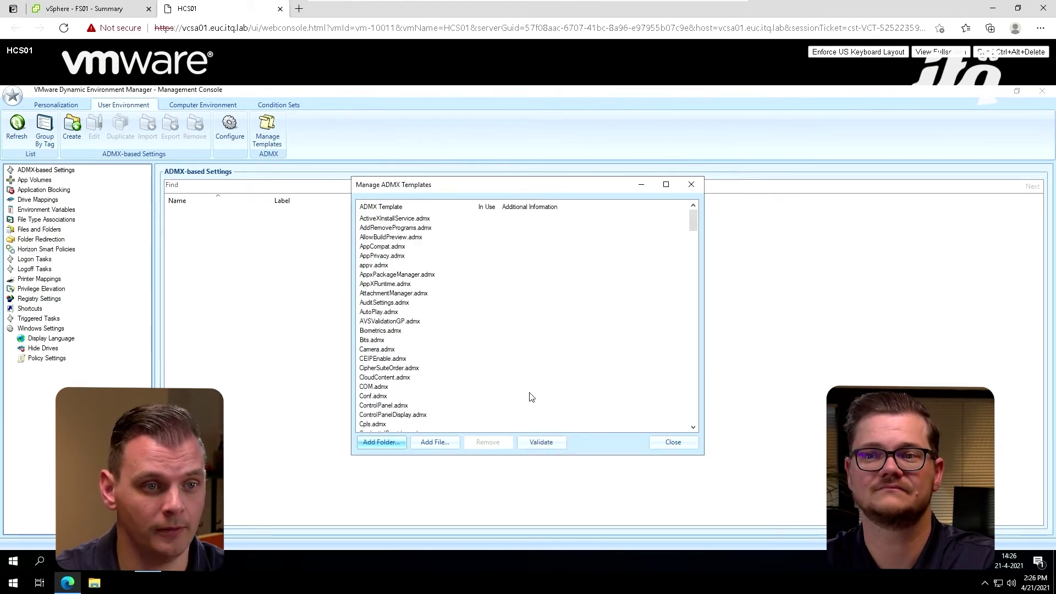
{"action": "left_click", "coordinate": [671, 443]}
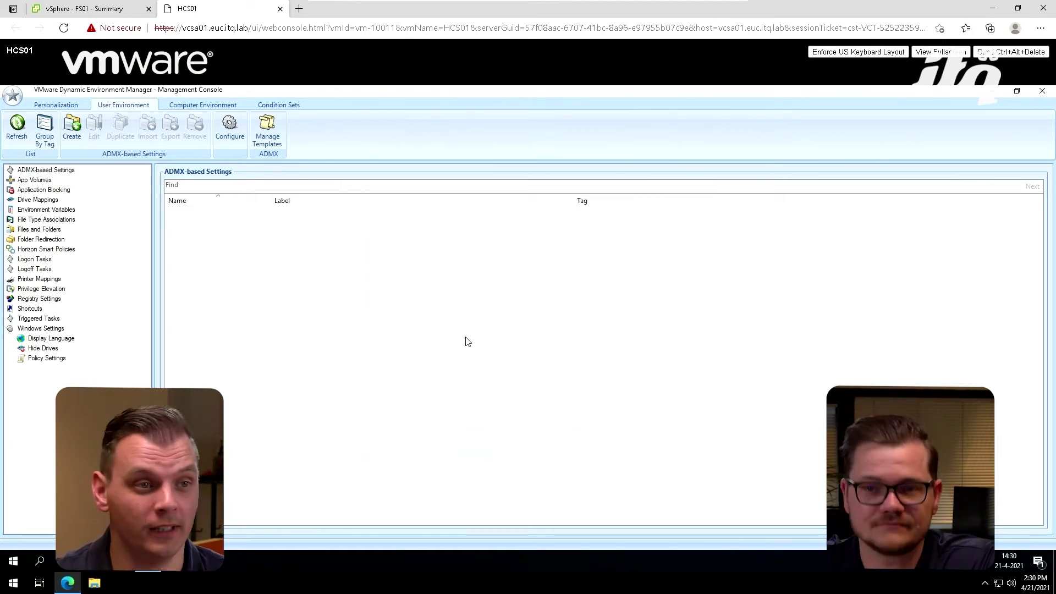
Create an ADMX-based setting named startmenu and select the Start Menu and Taskbar category for it
{"action": "left_click", "coordinate": [71, 127]}
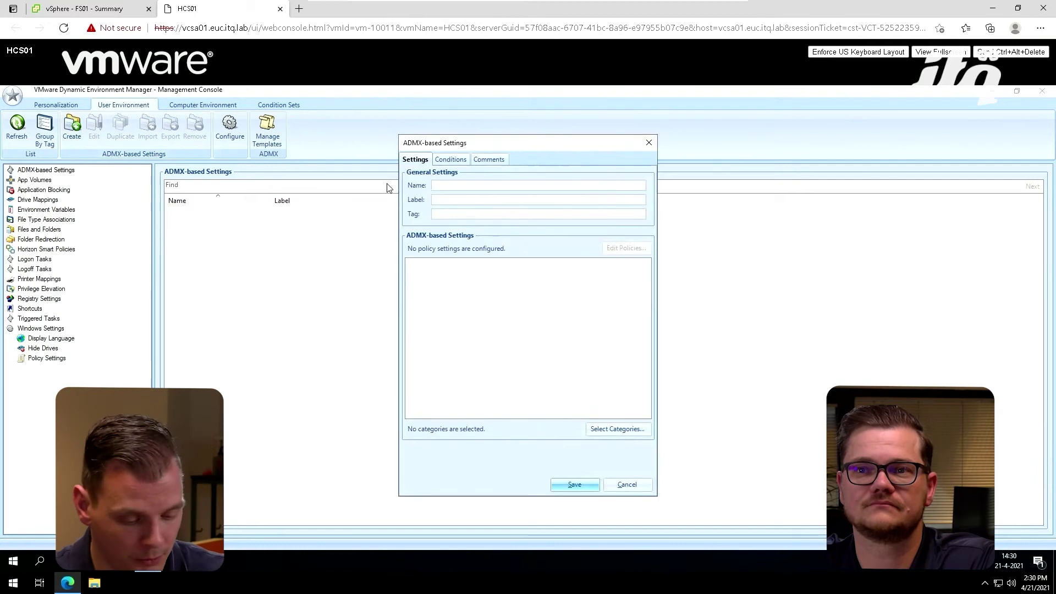
{"action": "type", "text": "startmenu"}
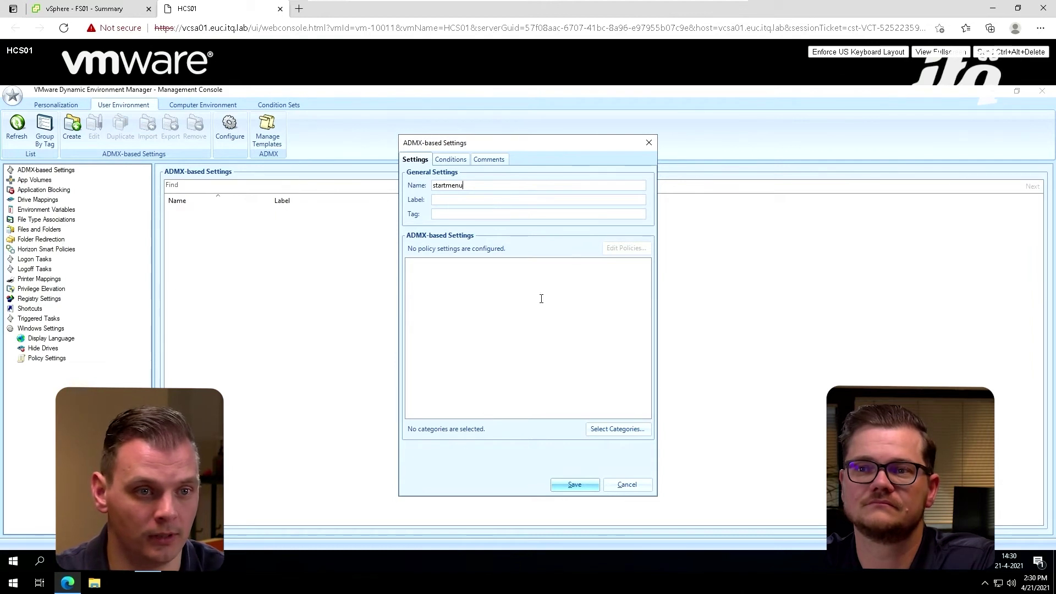
{"action": "left_click", "coordinate": [609, 430]}
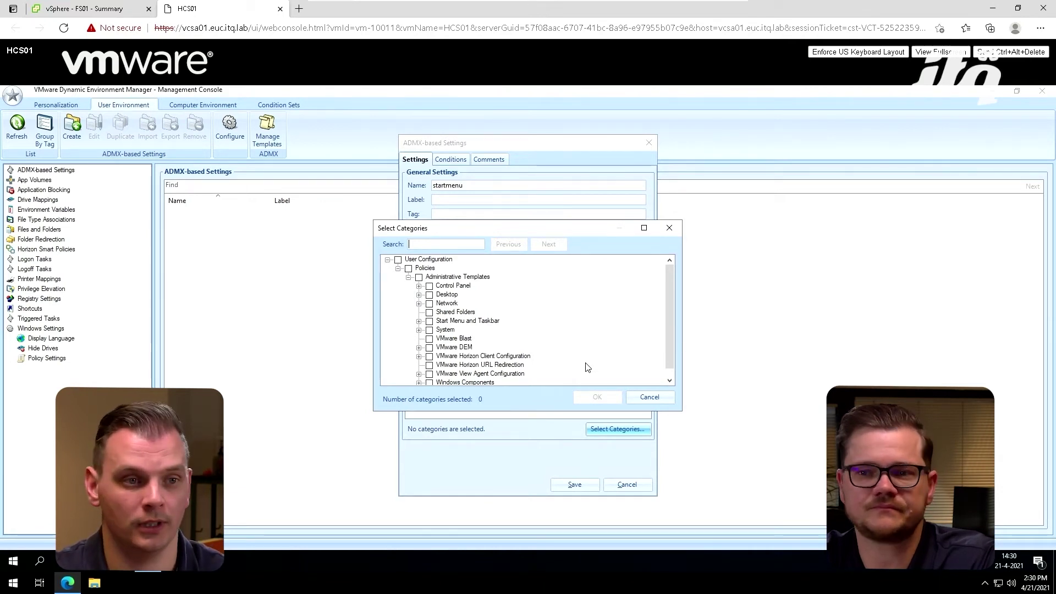
{"action": "key", "text": "Tab"}
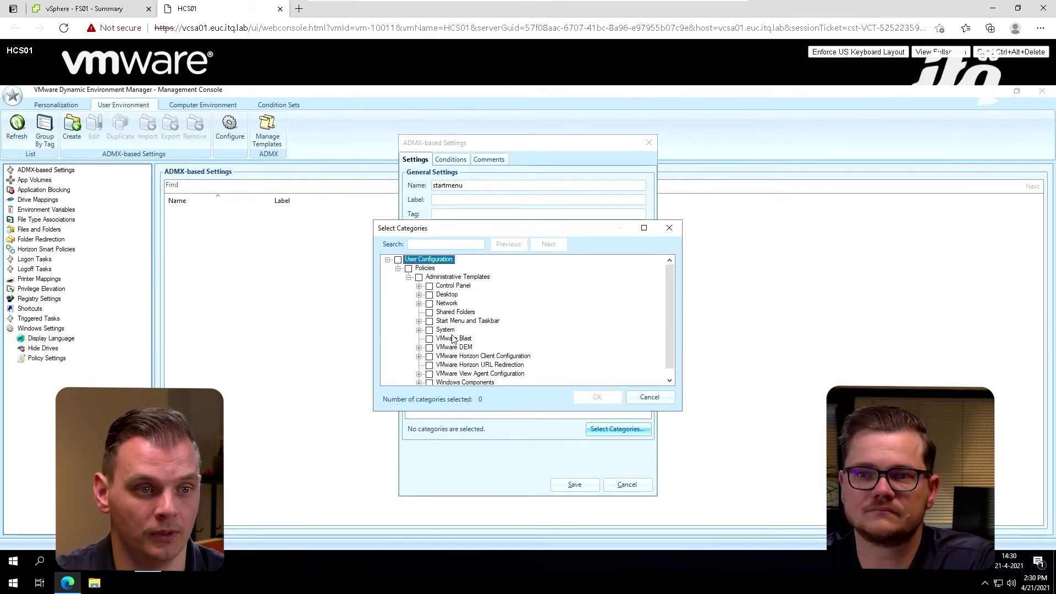
{"action": "left_click", "coordinate": [429, 321]}
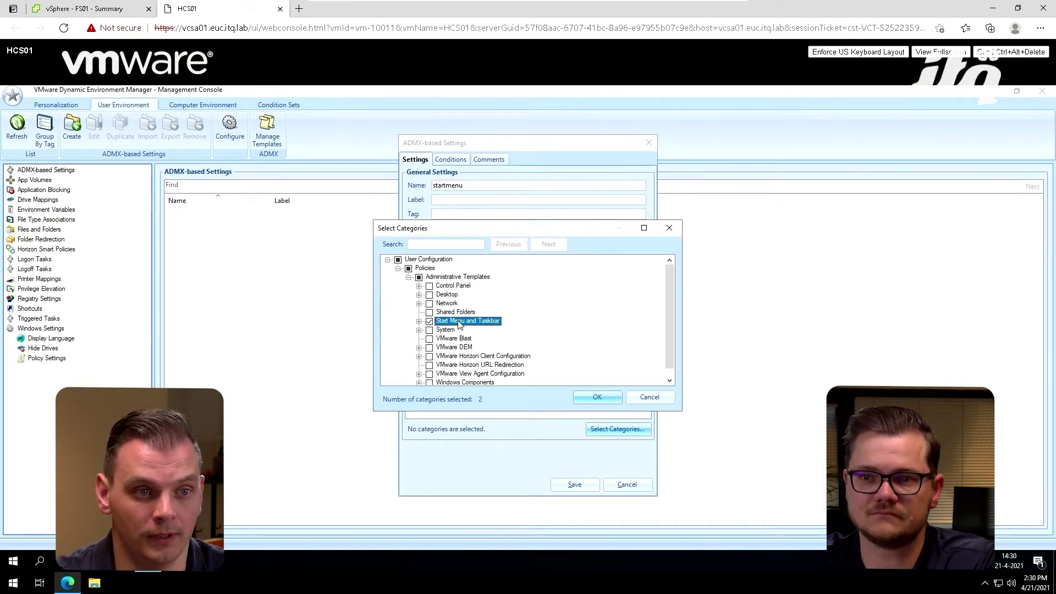
{"action": "left_click", "coordinate": [594, 398]}
Filter the startmenu policies by "shut", enable "Remove and prevent access to the Shut Down, Restart, Sleep, and Hibernate commands" and save the setting
{"action": "left_click", "coordinate": [615, 246]}
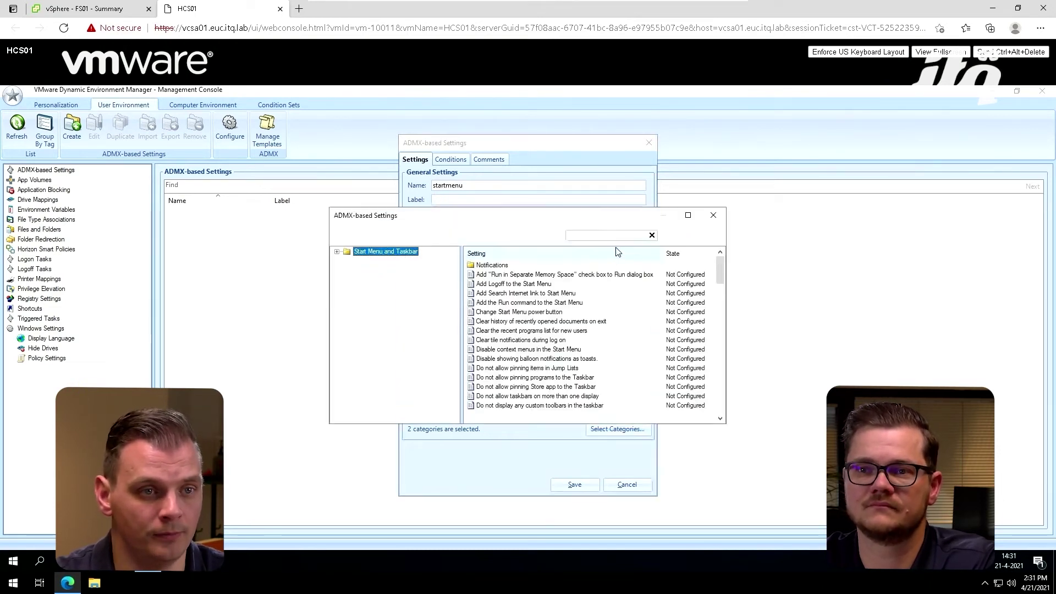
{"action": "left_click", "coordinate": [605, 238]}
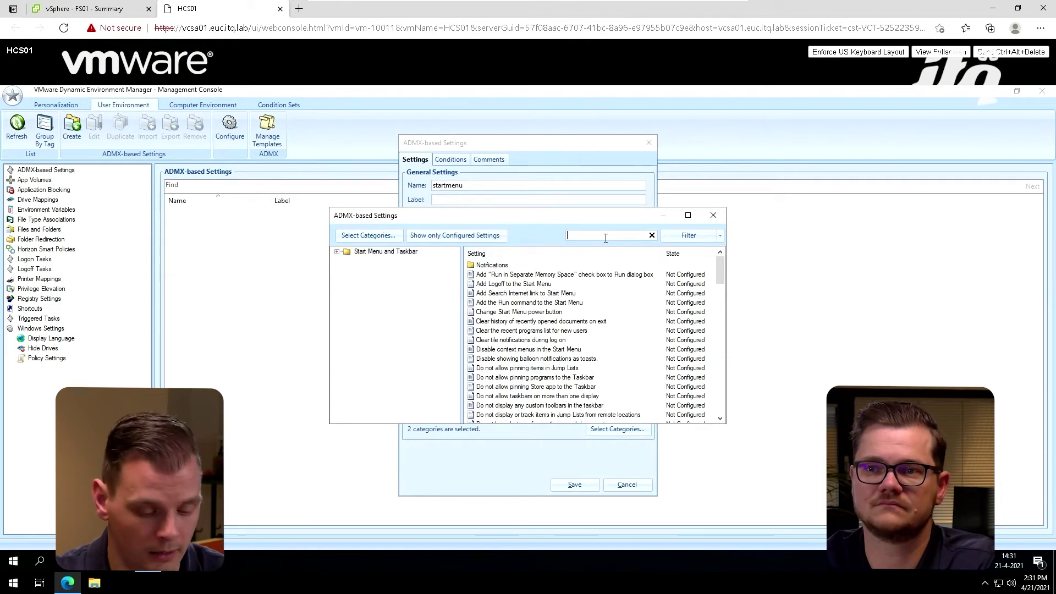
{"action": "type", "text": "shut"}
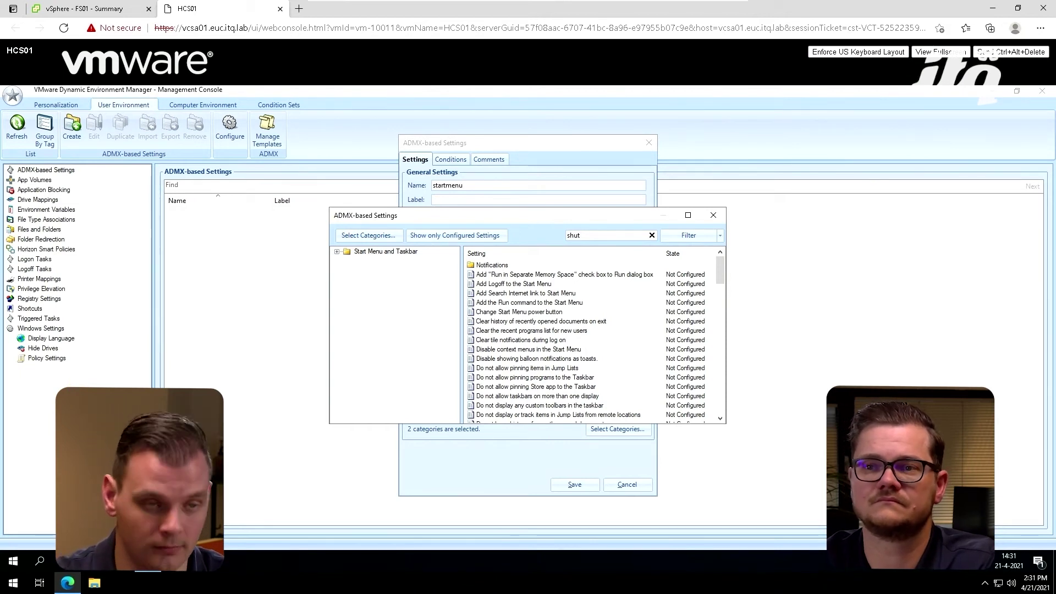
{"action": "key", "text": "Return"}
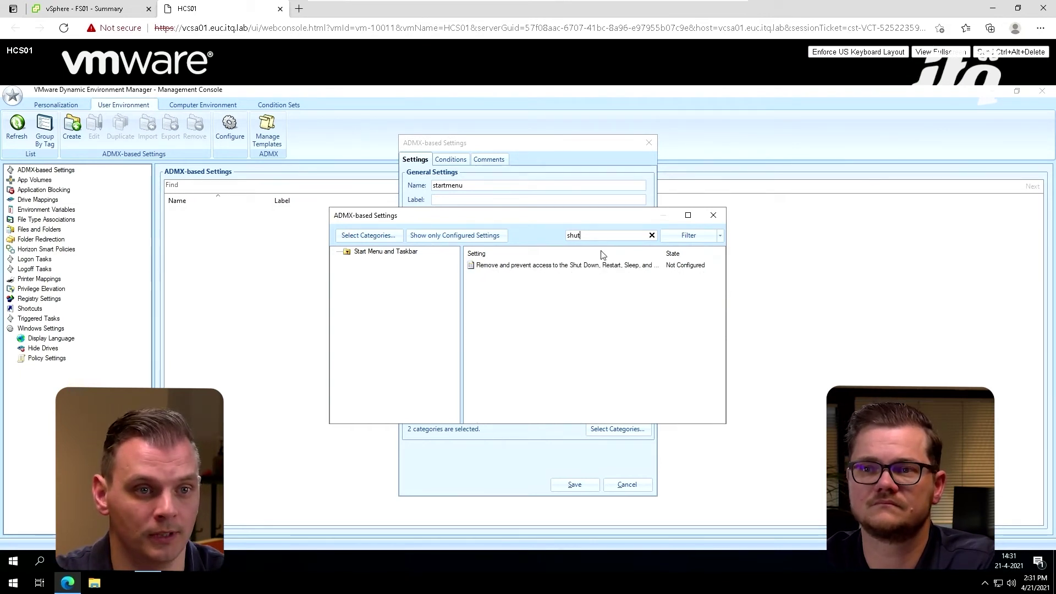
{"action": "double_click", "coordinate": [586, 266]}
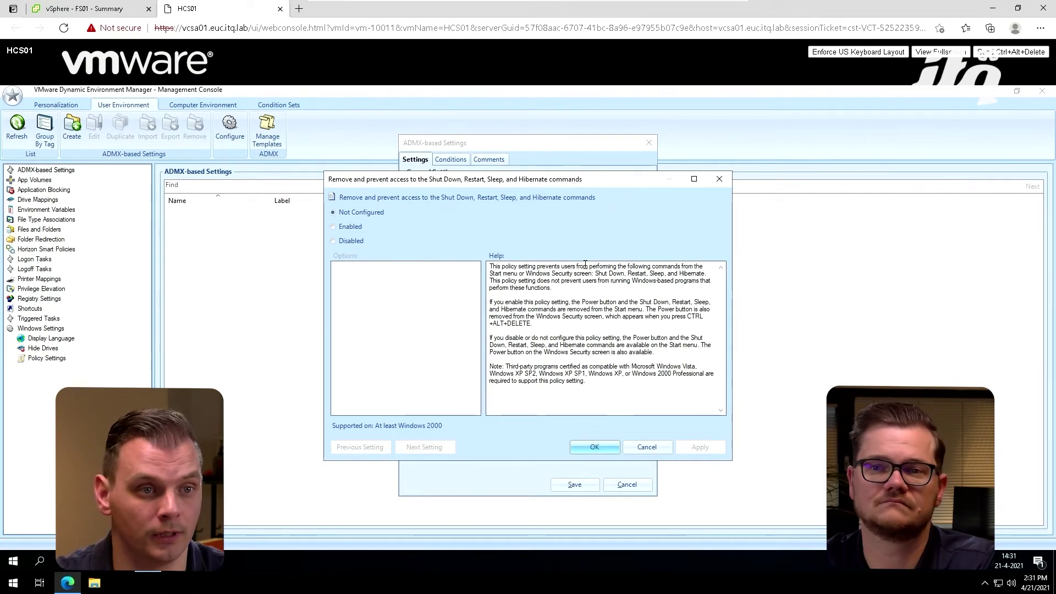
{"action": "left_click", "coordinate": [355, 229]}
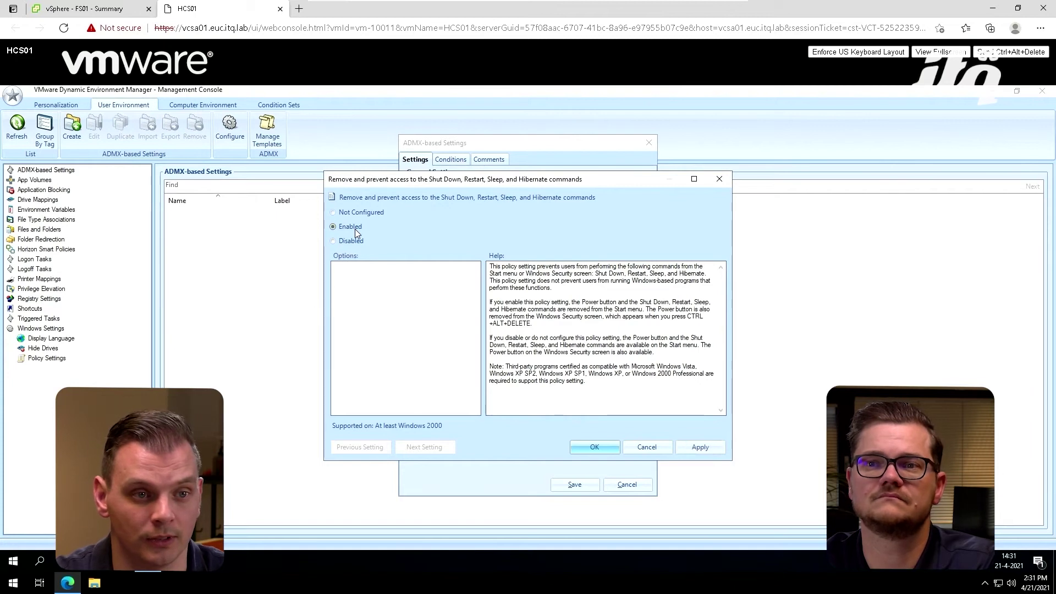
{"action": "left_click", "coordinate": [593, 448]}
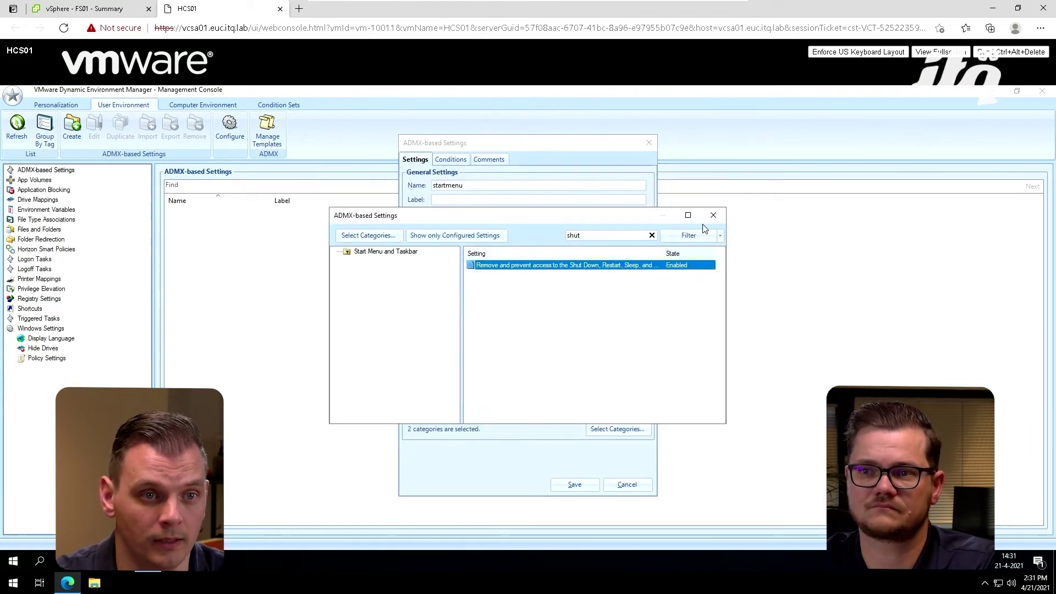
{"action": "left_click", "coordinate": [714, 215]}
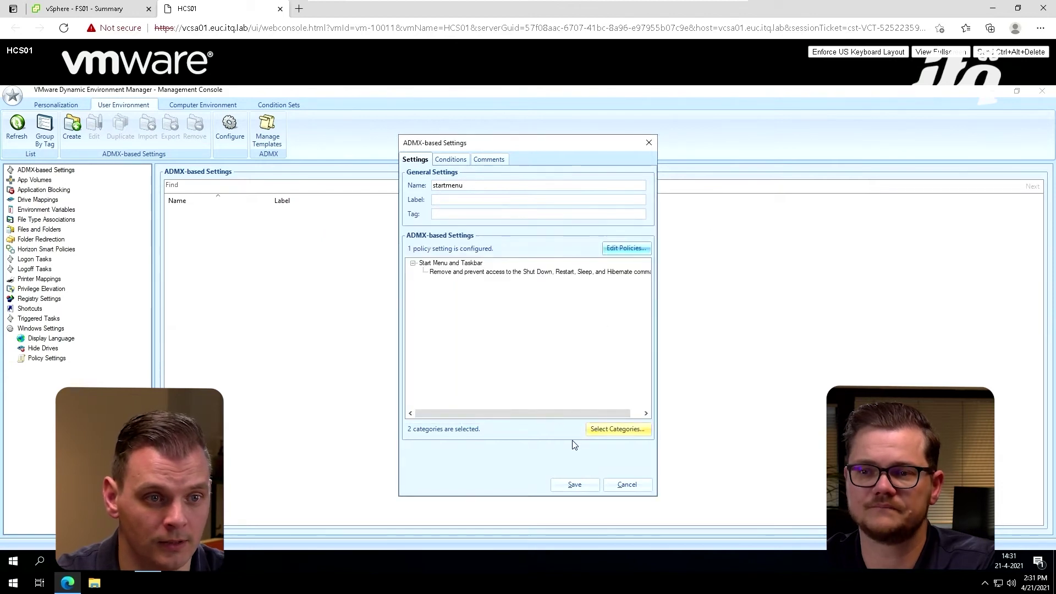
{"action": "left_click", "coordinate": [573, 486]}
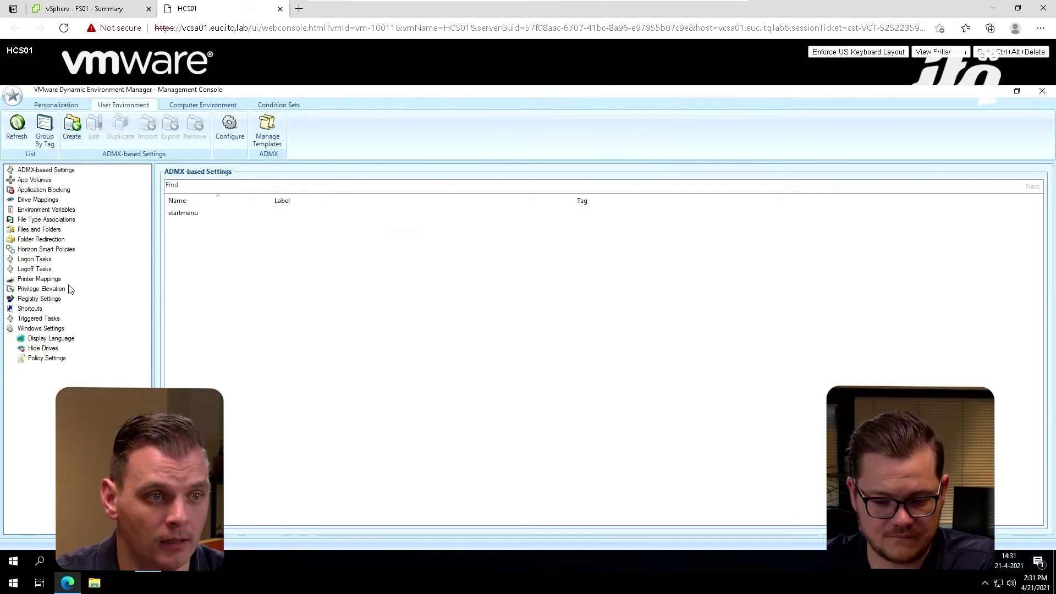
Reopen the startmenu setting and start adding a Group Membership condition to it
{"action": "left_click", "coordinate": [183, 218]}
{"action": "double_click", "coordinate": [183, 218]}
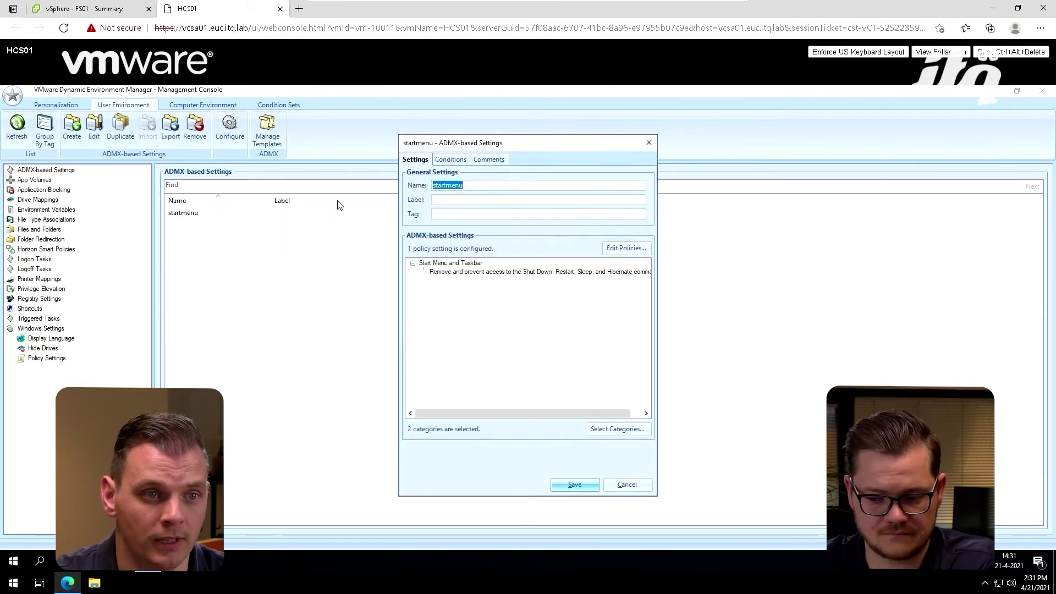
{"action": "left_click", "coordinate": [446, 160]}
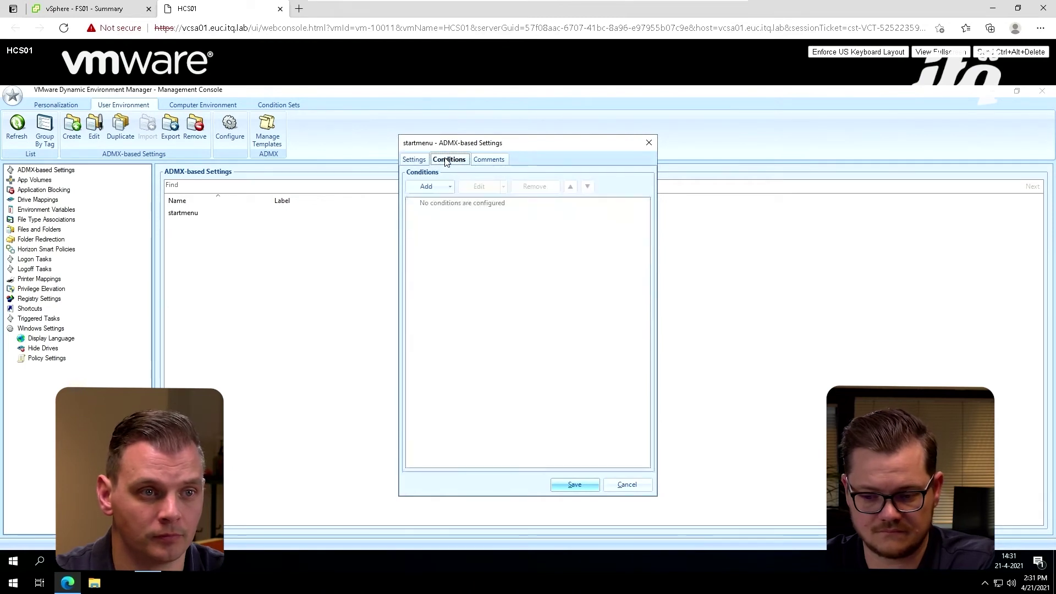
{"action": "left_click", "coordinate": [439, 186]}
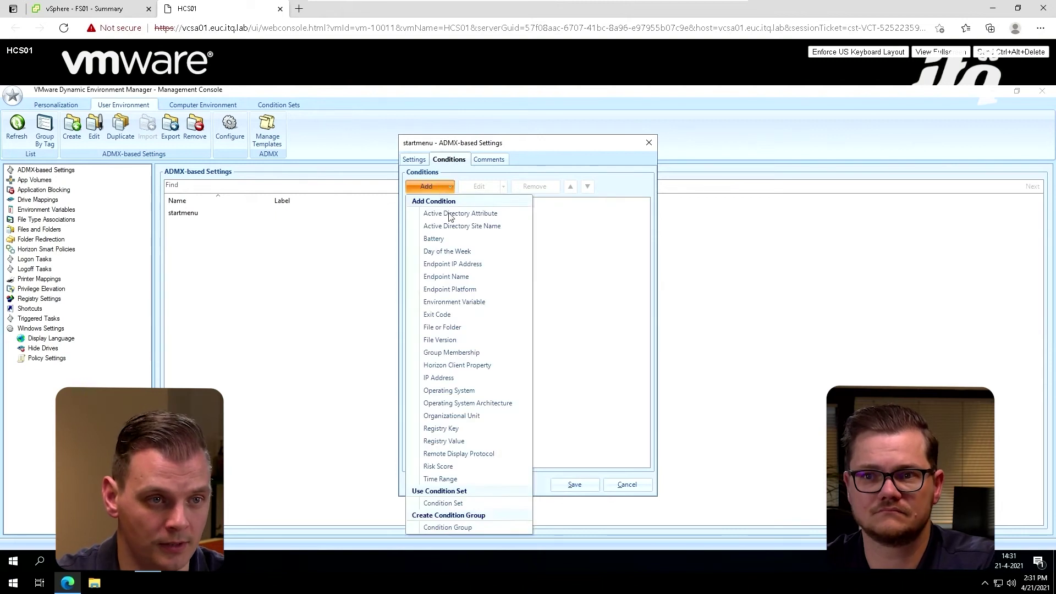
{"action": "left_click", "coordinate": [446, 354]}
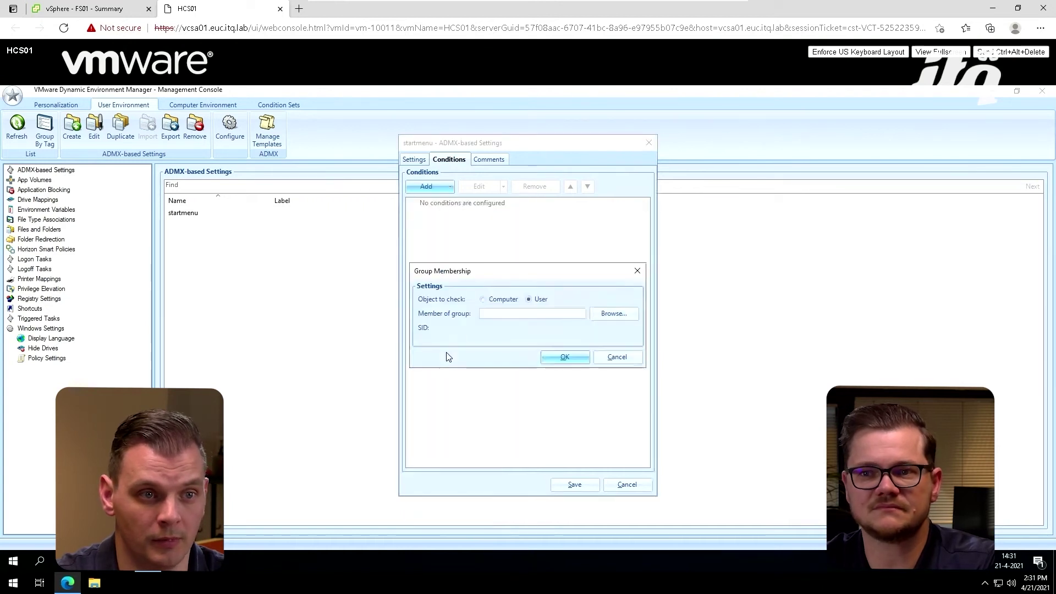
{"action": "left_click", "coordinate": [516, 314]}
{"action": "type", "text": "dem-us"}
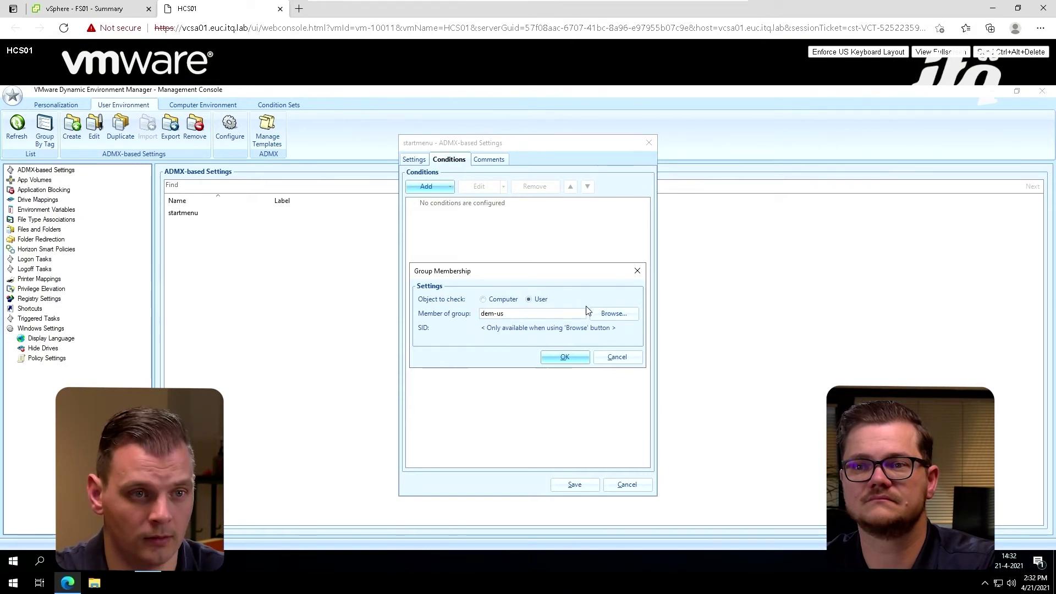
{"action": "key", "text": "ctrl+a"}
{"action": "key", "text": "BackSpace"}
Look up the group DEM-Users in the euc.itq.lab directory, use it for the membership condition and save the startmenu setting
{"action": "left_click", "coordinate": [600, 315]}
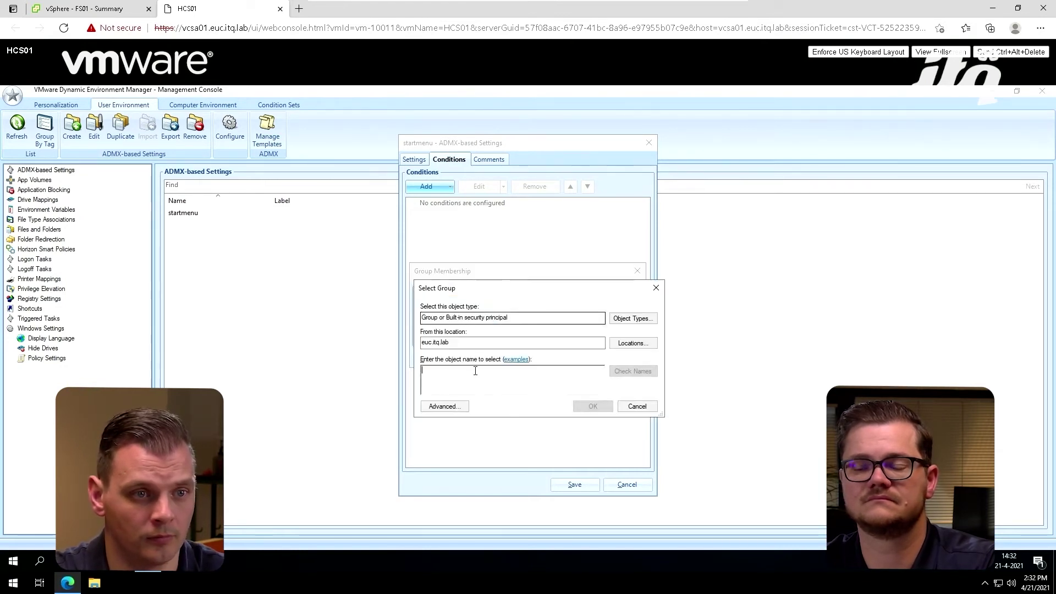
{"action": "type", "text": "dem-us"}
{"action": "left_click", "coordinate": [634, 372]}
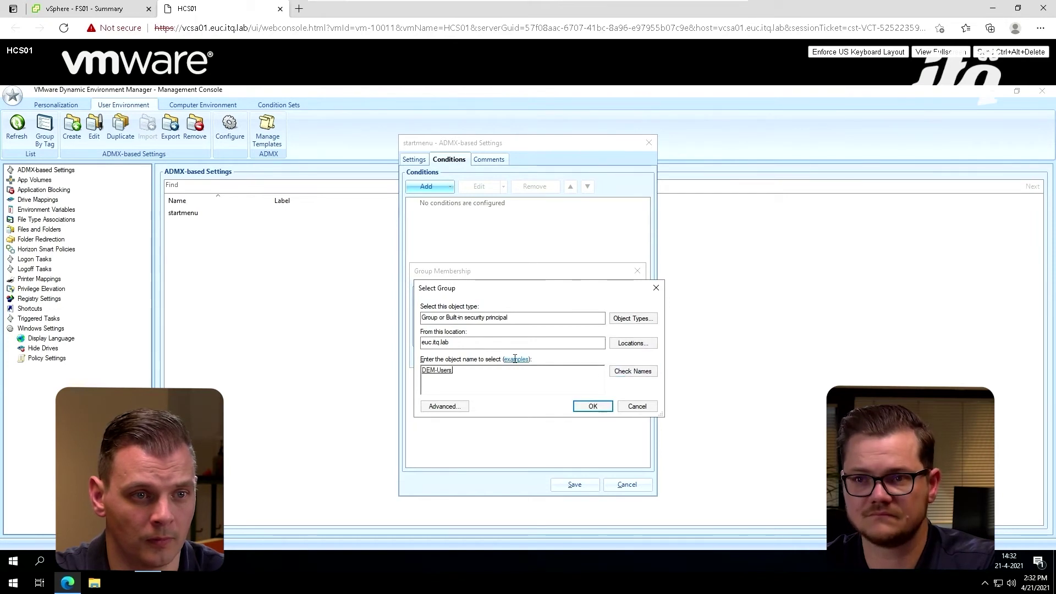
{"action": "left_click", "coordinate": [593, 406]}
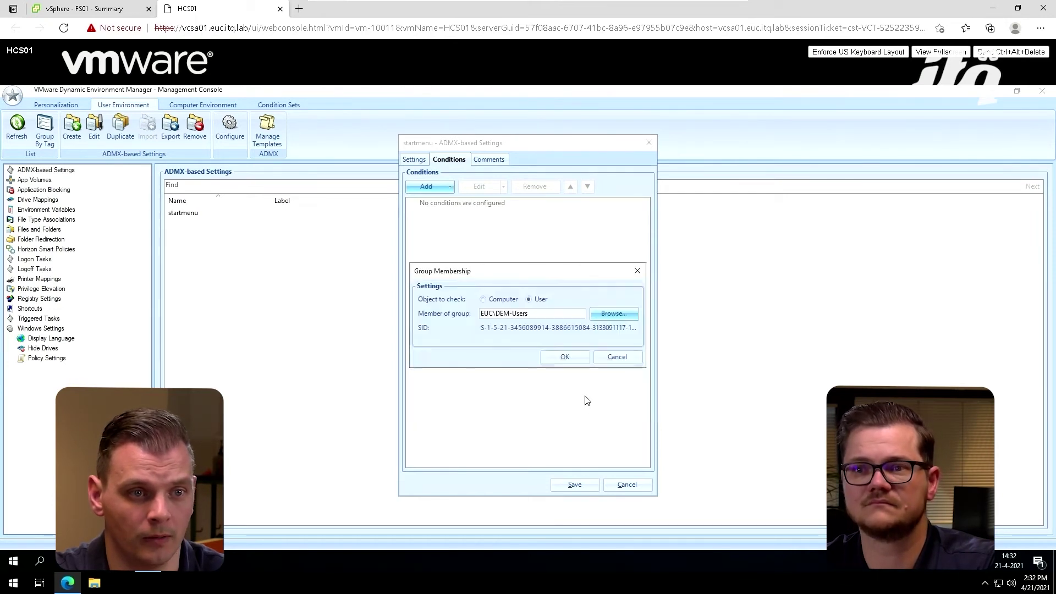
{"action": "left_click", "coordinate": [565, 358]}
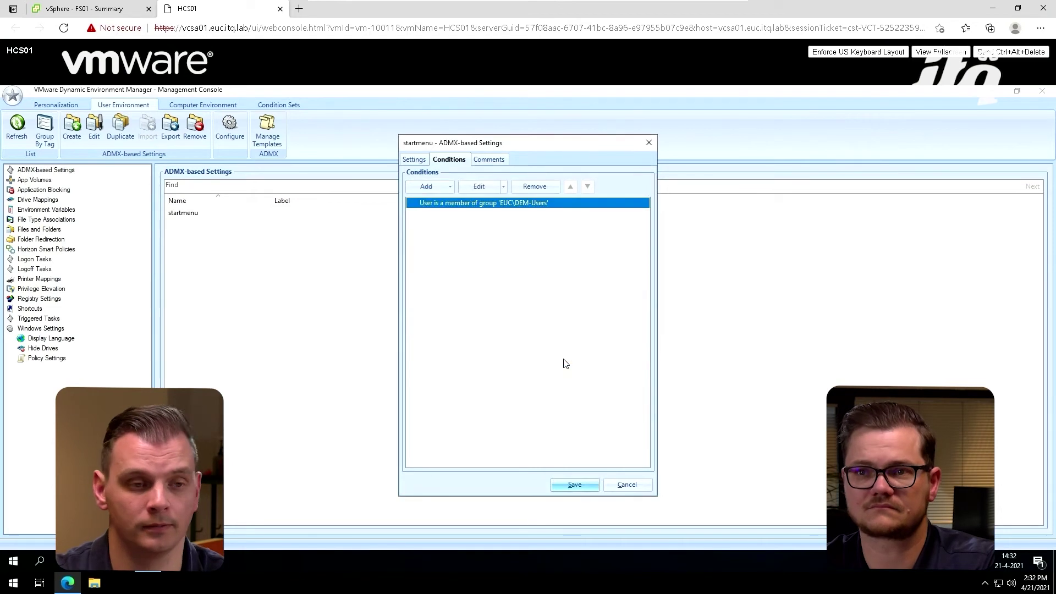
{"action": "left_click", "coordinate": [572, 486]}
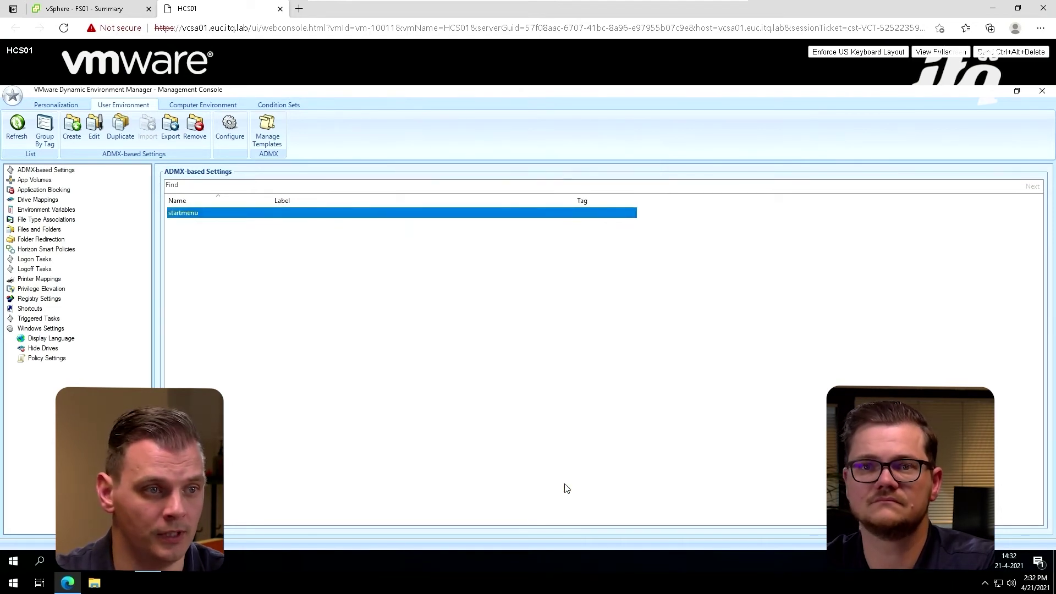
Enable Privilege Elevation in its global configuration, also elevating all child processes of user-installed applications, and accept the security warning
{"action": "left_click", "coordinate": [366, 346]}
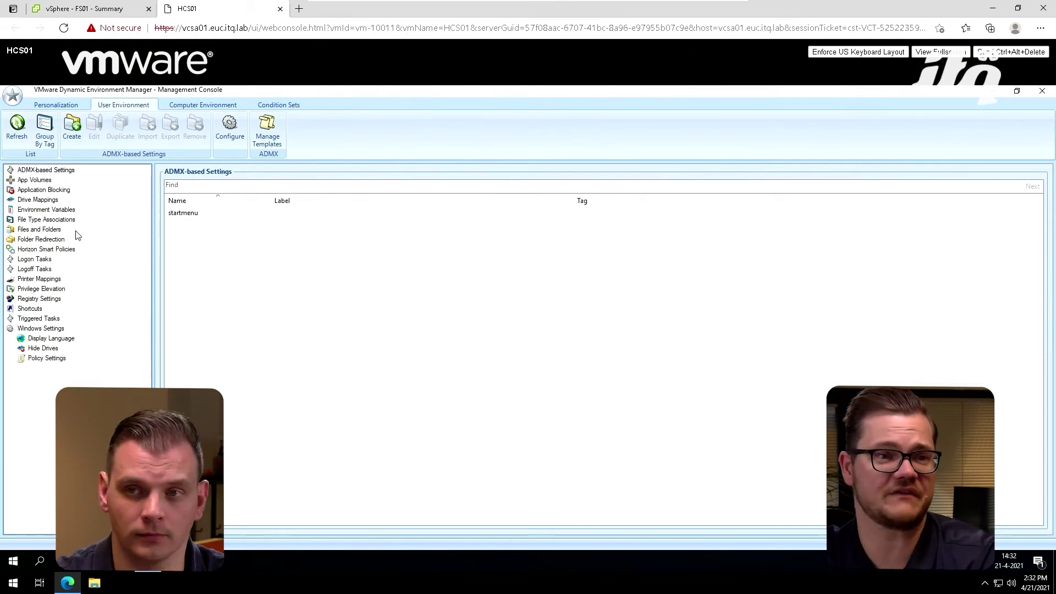
{"action": "left_click", "coordinate": [43, 297]}
{"action": "left_click", "coordinate": [41, 290]}
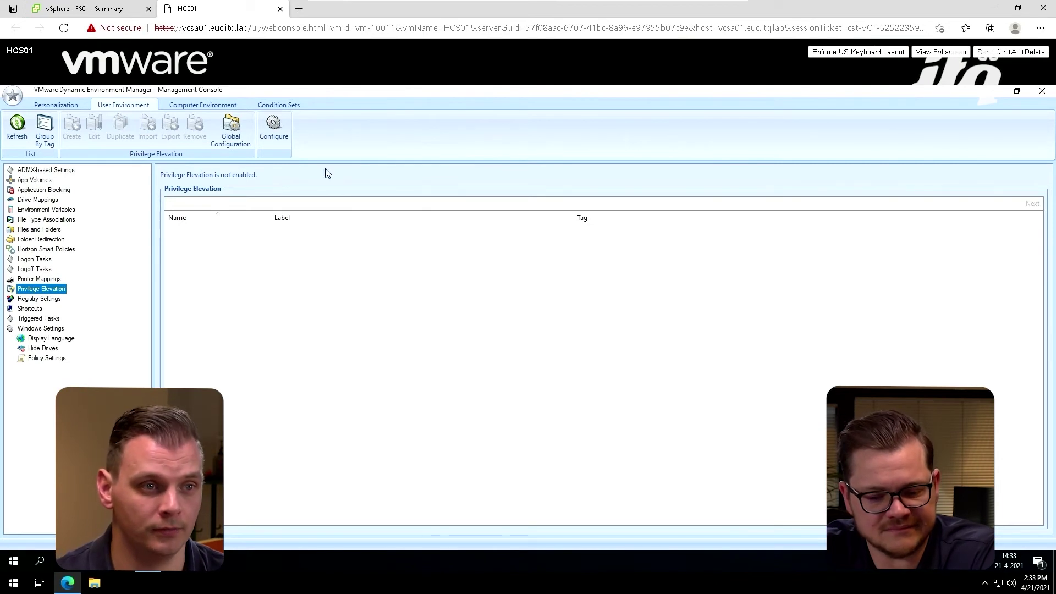
{"action": "left_click", "coordinate": [276, 133]}
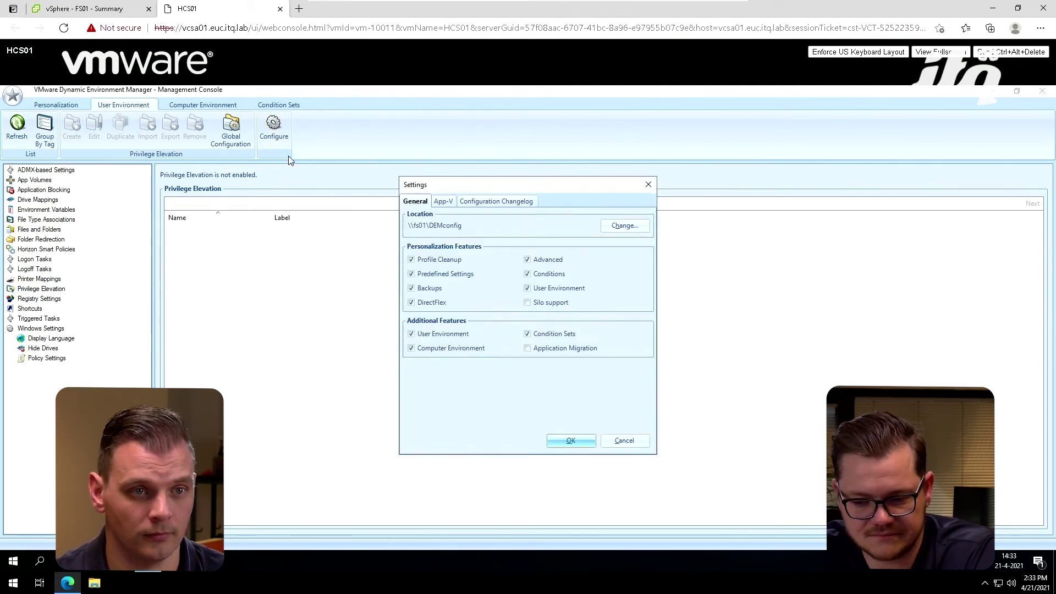
{"action": "left_click", "coordinate": [648, 184]}
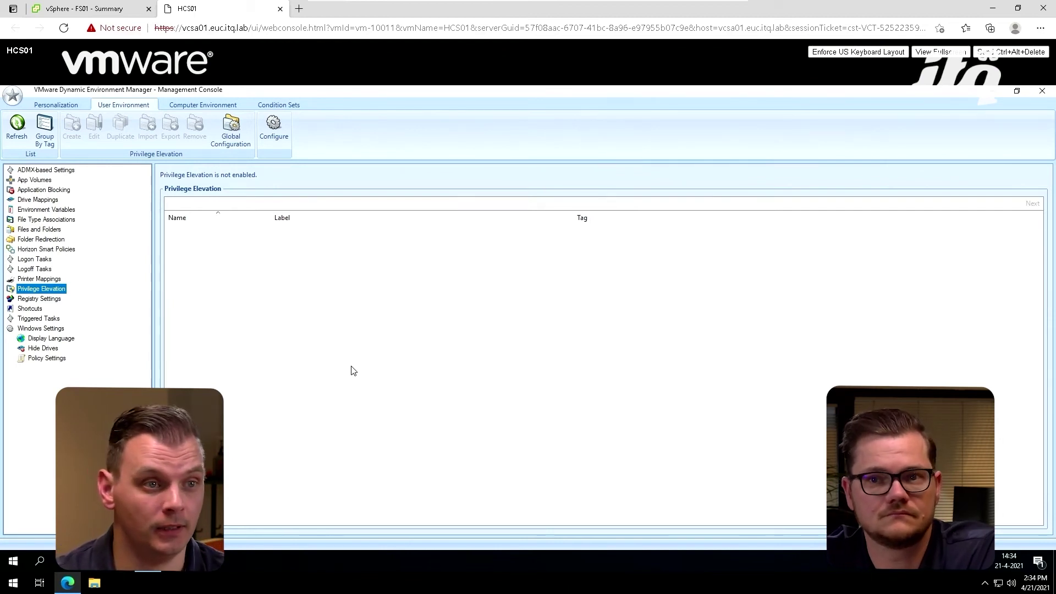
{"action": "left_click", "coordinate": [234, 127]}
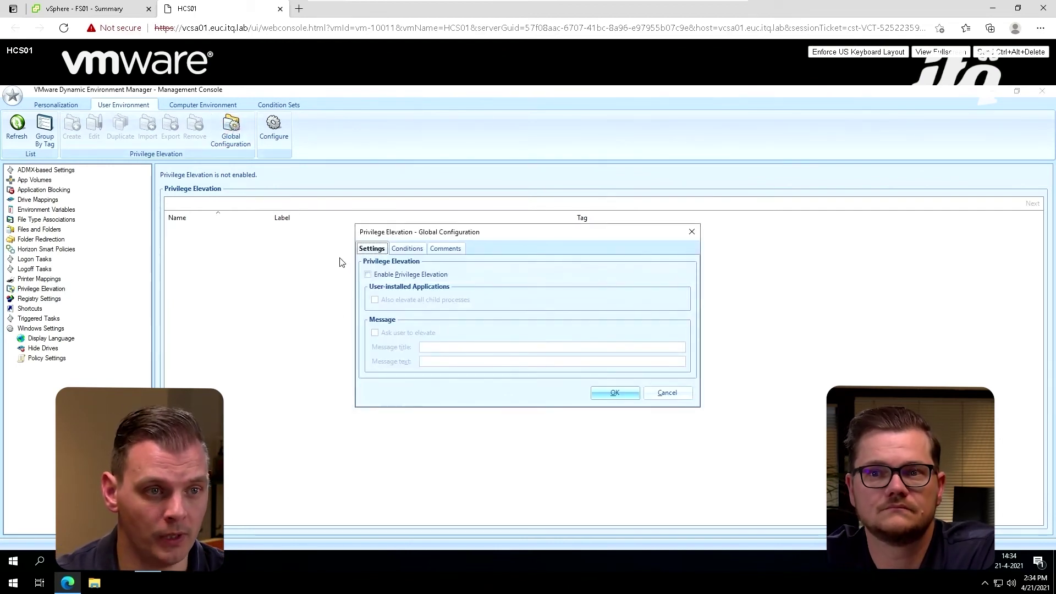
{"action": "left_click", "coordinate": [395, 274]}
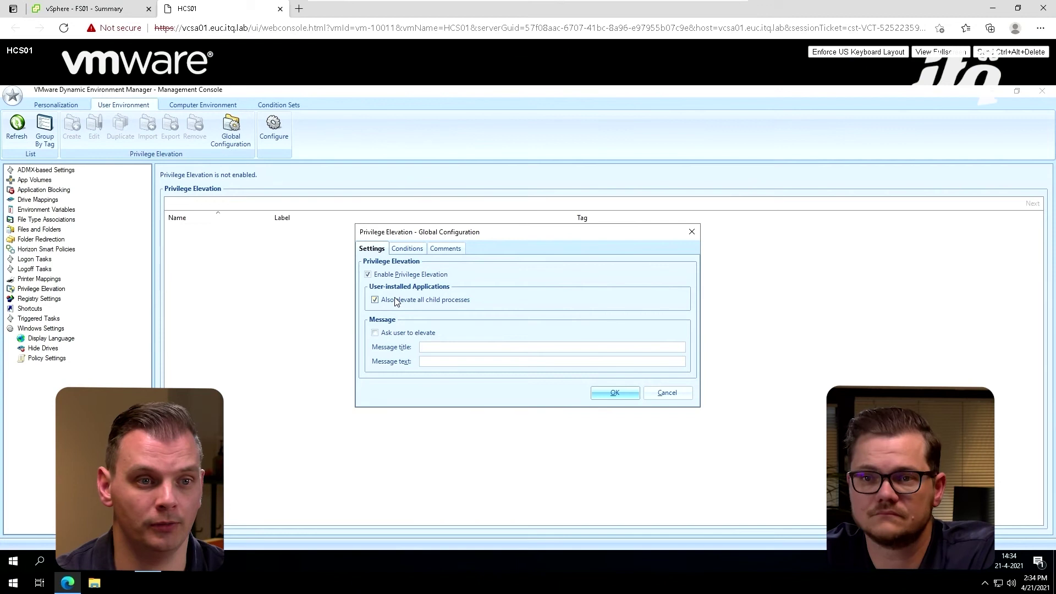
{"action": "left_click", "coordinate": [624, 394]}
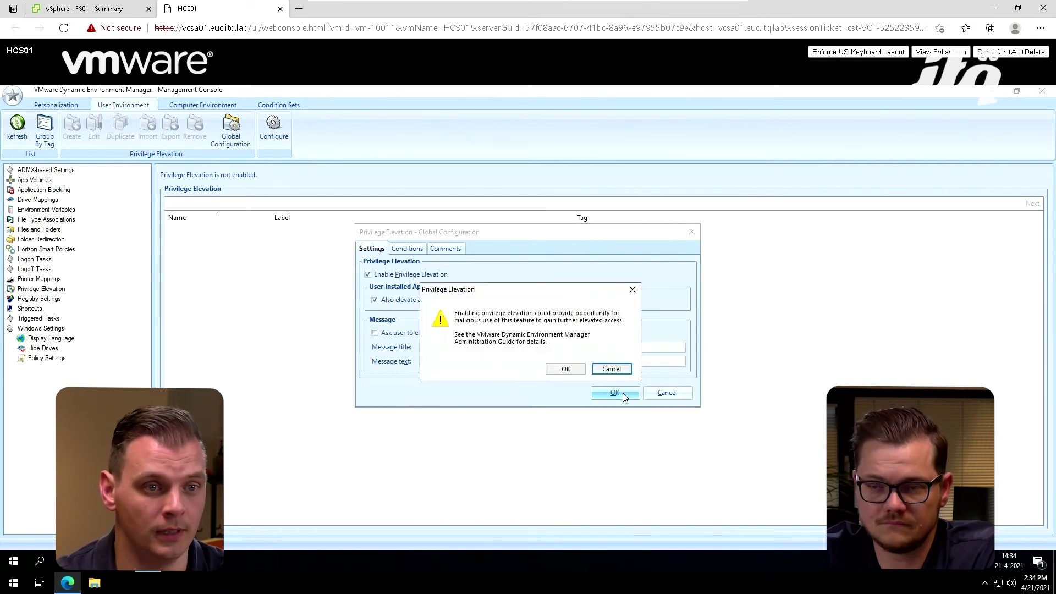
{"action": "left_click", "coordinate": [565, 369]}
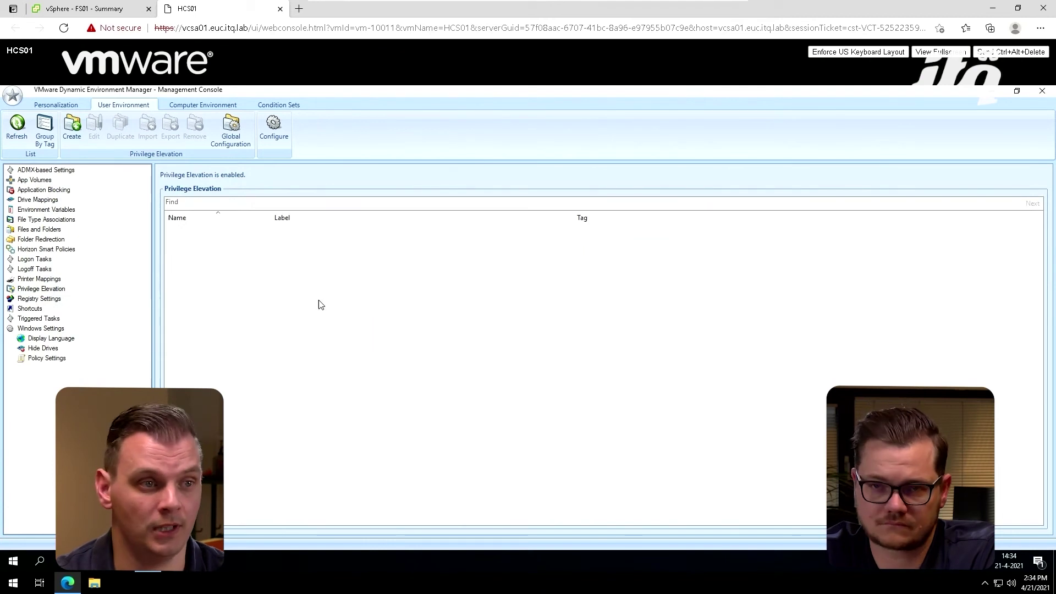
Create a Privilege Elevation setting named Software Repository with the type Path-based user-installed application
{"action": "left_click", "coordinate": [74, 132]}
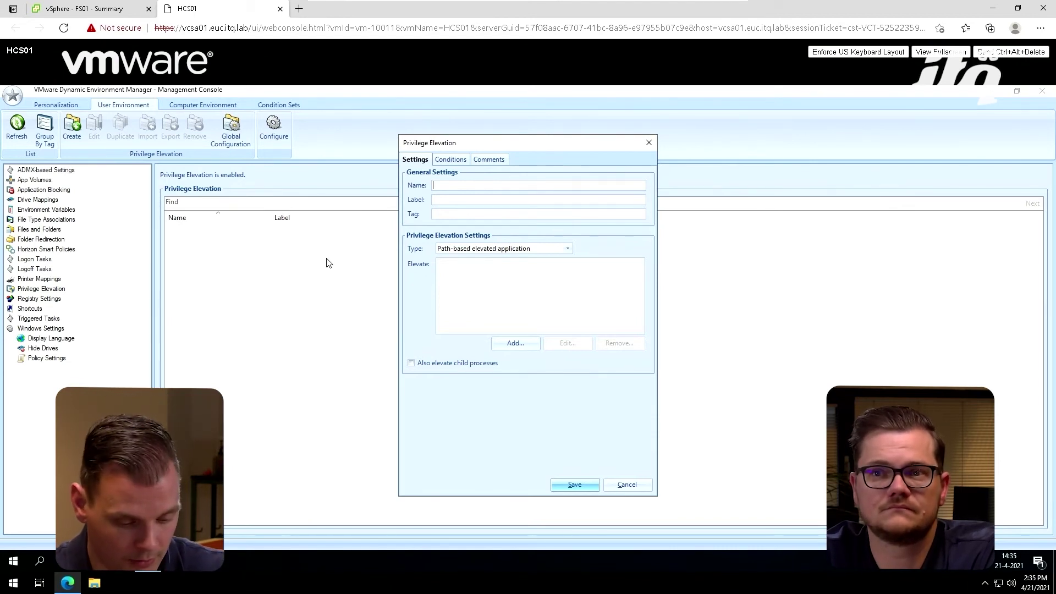
{"action": "type", "text": "Software "}
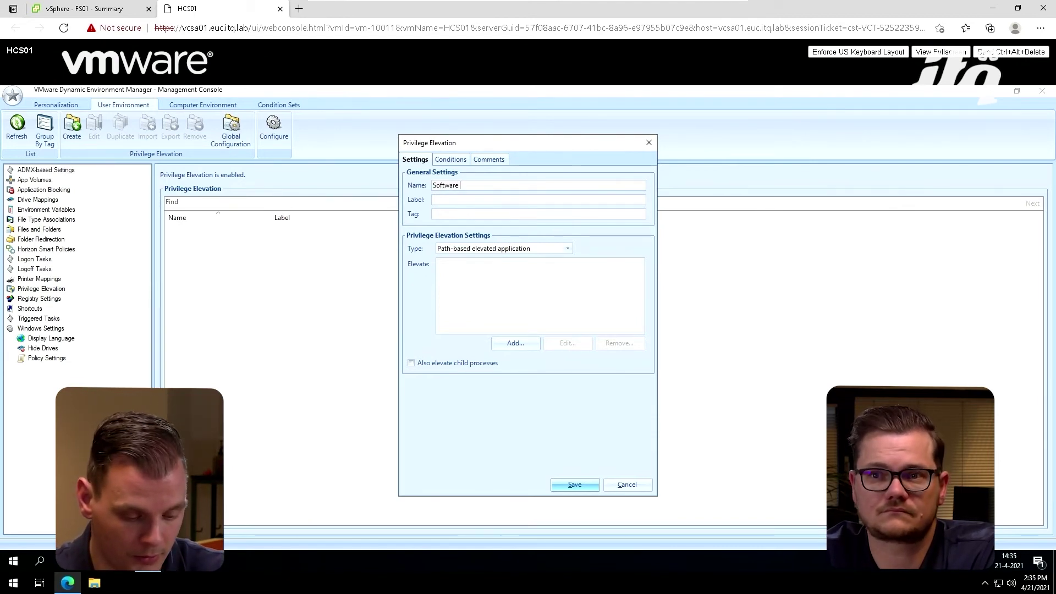
{"action": "type", "text": "Reposi"}
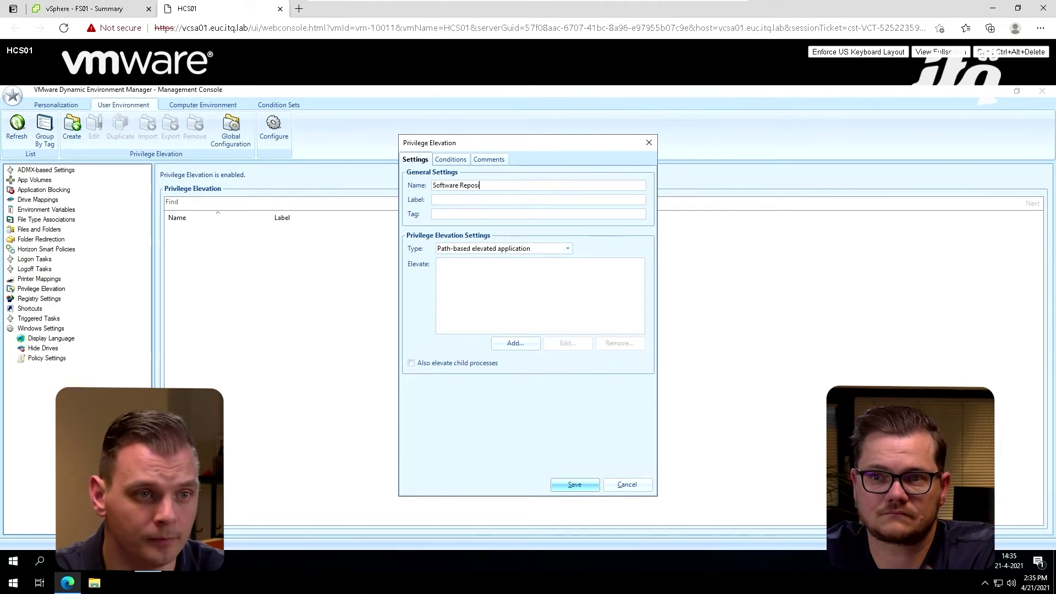
{"action": "type", "text": "tory"}
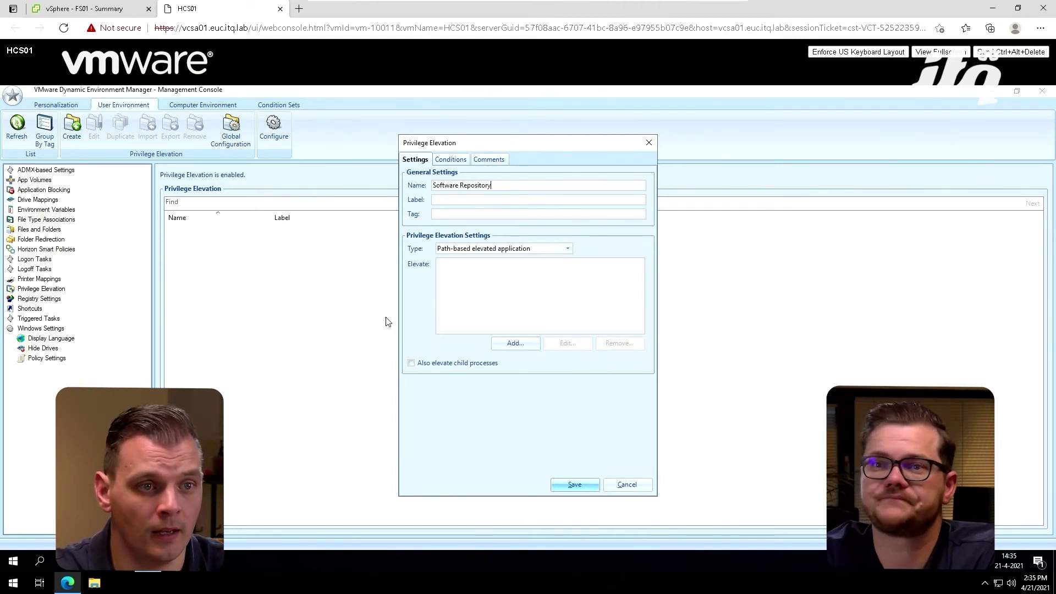
{"action": "left_click", "coordinate": [449, 250]}
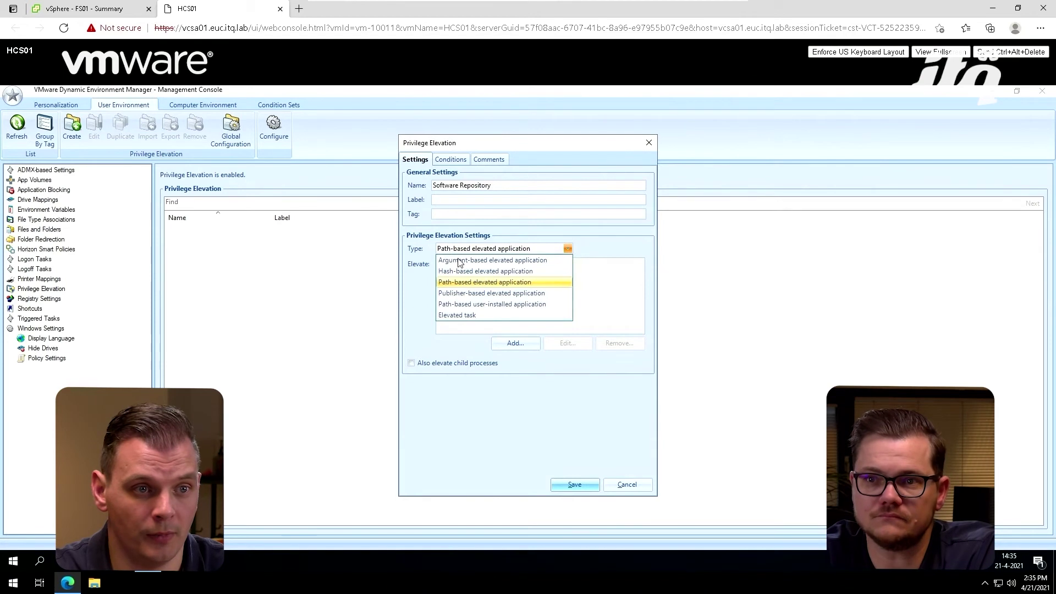
{"action": "left_click", "coordinate": [484, 306]}
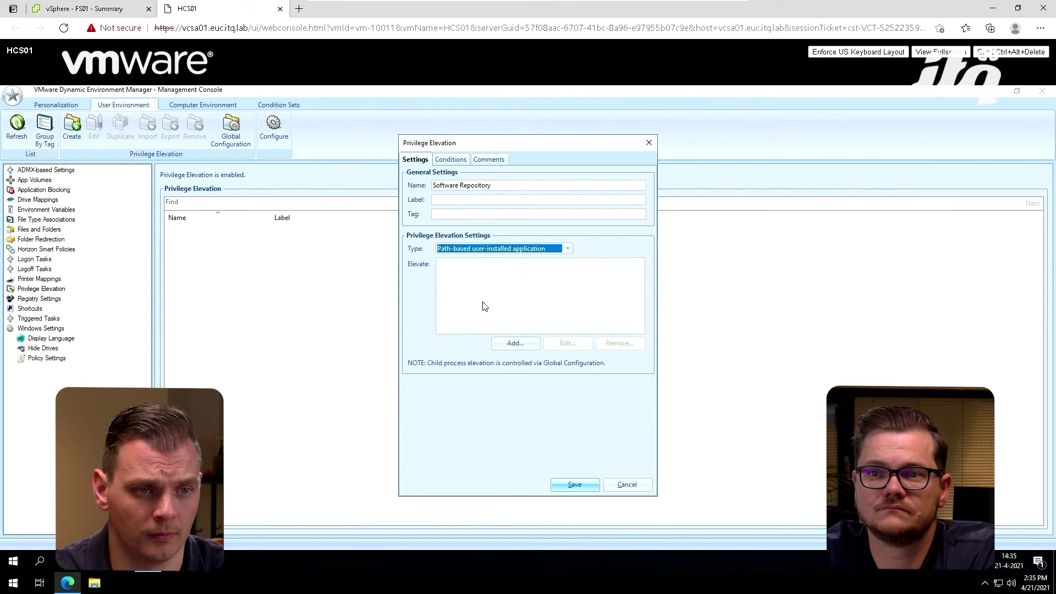
Add \\fs01\software as the path to elevate, save the Software Repository setting and open the computer environment settings
{"action": "left_click", "coordinate": [502, 344]}
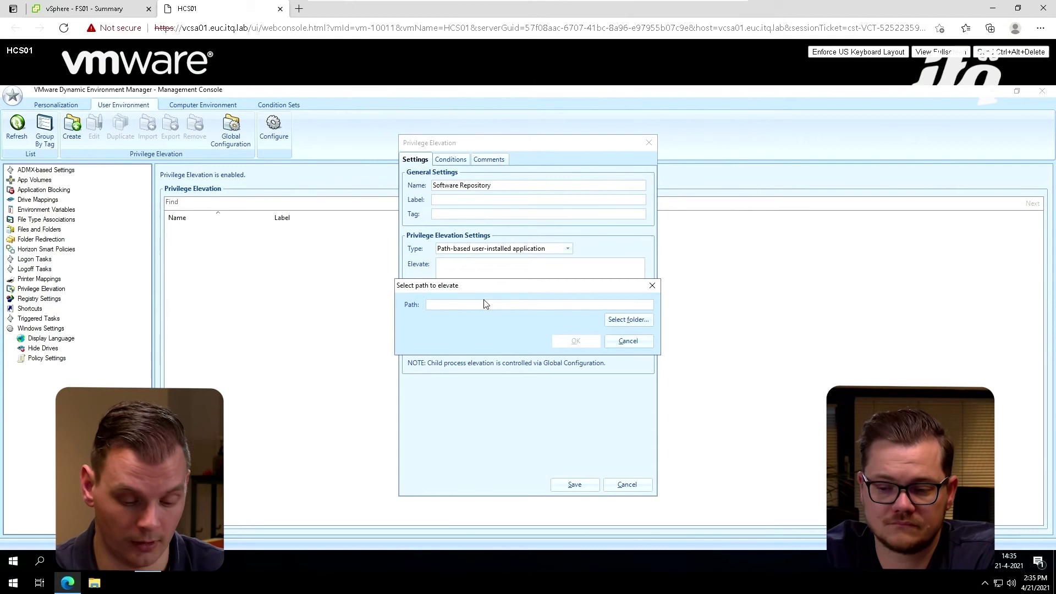
{"action": "type", "text": "\\\\"}
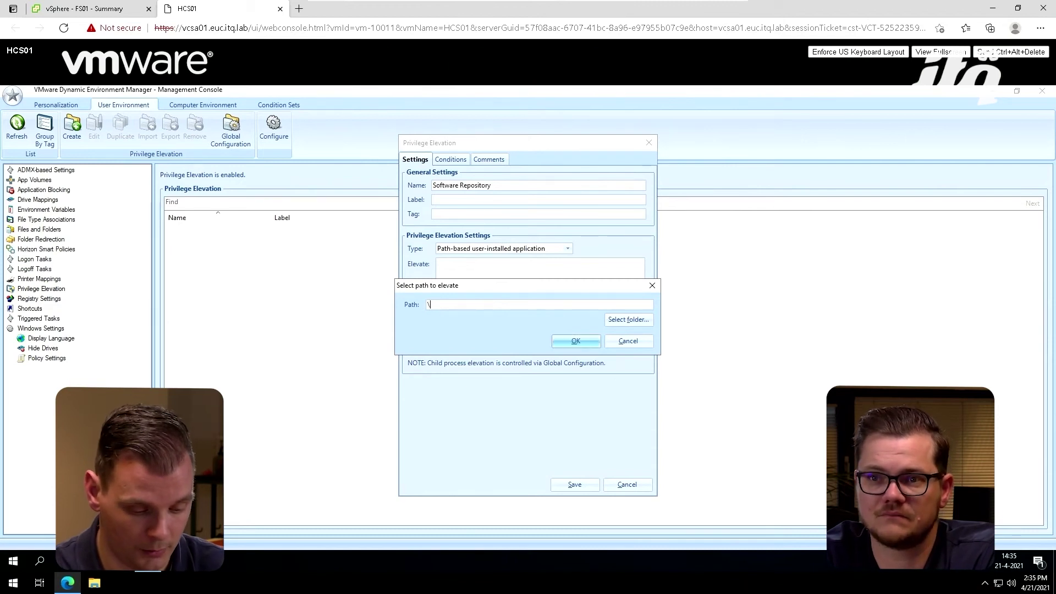
{"action": "type", "text": "fs01"}
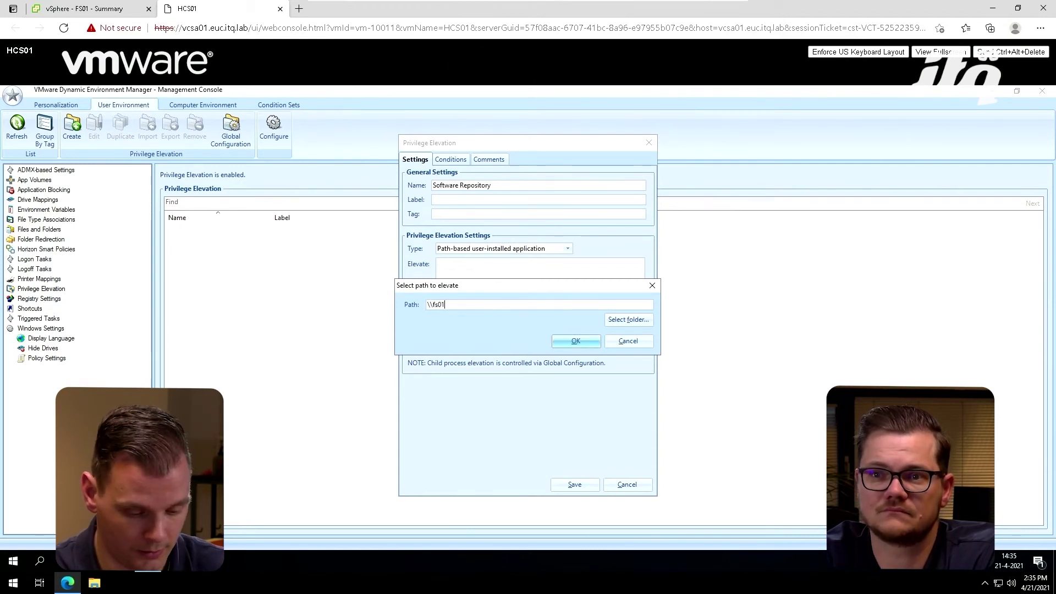
{"action": "type", "text": "\\software"}
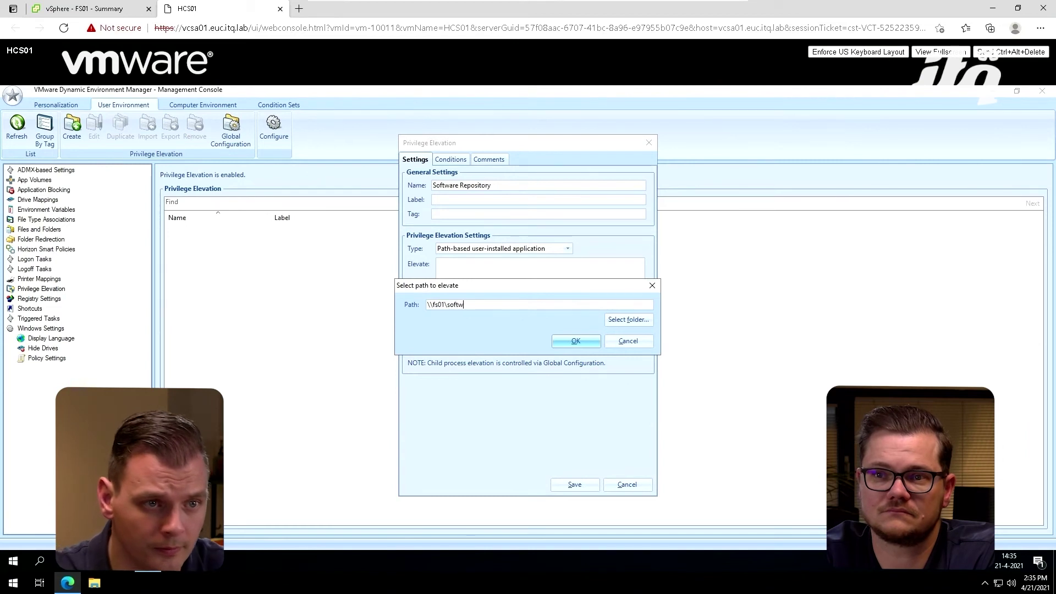
{"action": "left_click", "coordinate": [576, 341]}
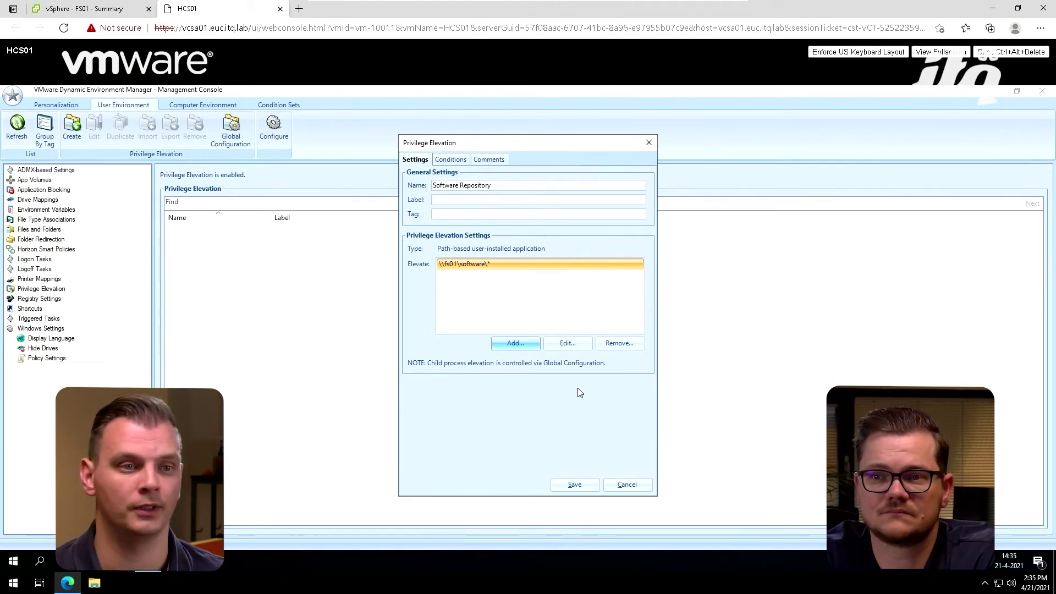
{"action": "left_click", "coordinate": [574, 484]}
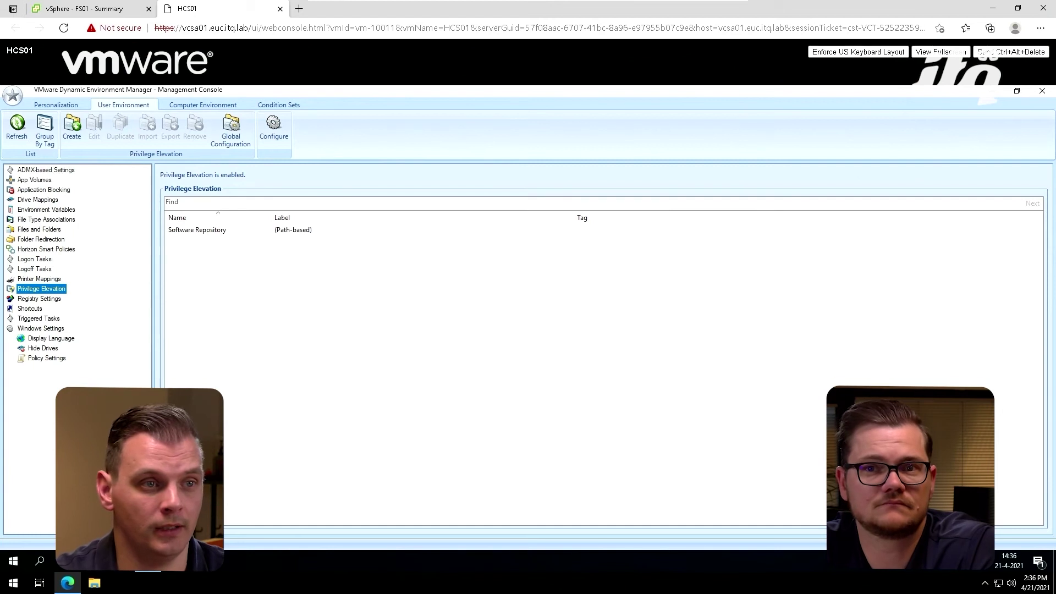
{"action": "left_click", "coordinate": [189, 108]}
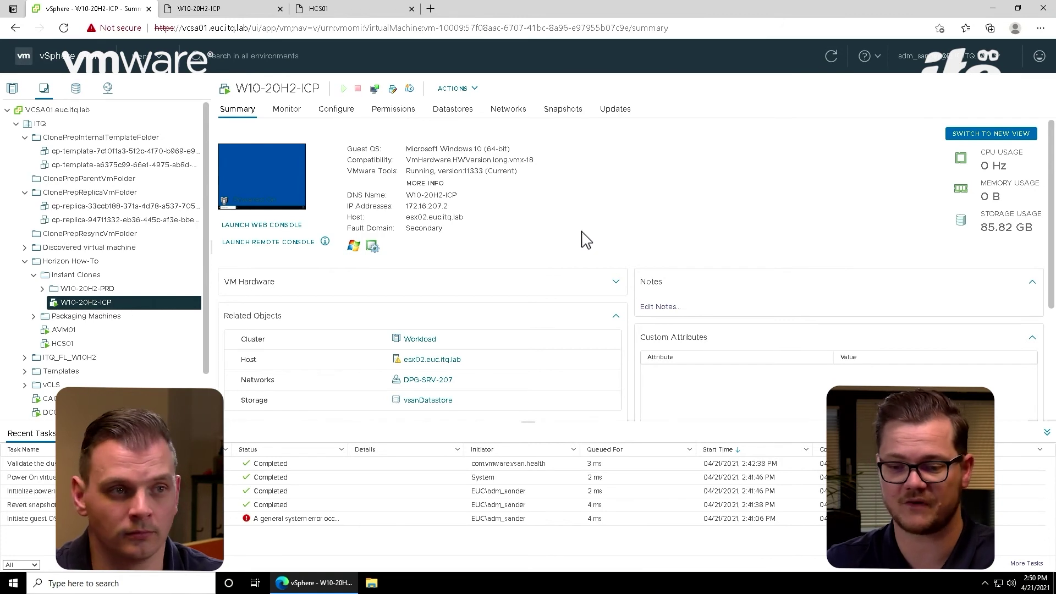
Launch the VMware Dynamic Environment Manager Enterprise 2103 installer on W10-20H2-ICP, accept the licence terms and proceed to the setup type choice
{"action": "left_click", "coordinate": [214, 9]}
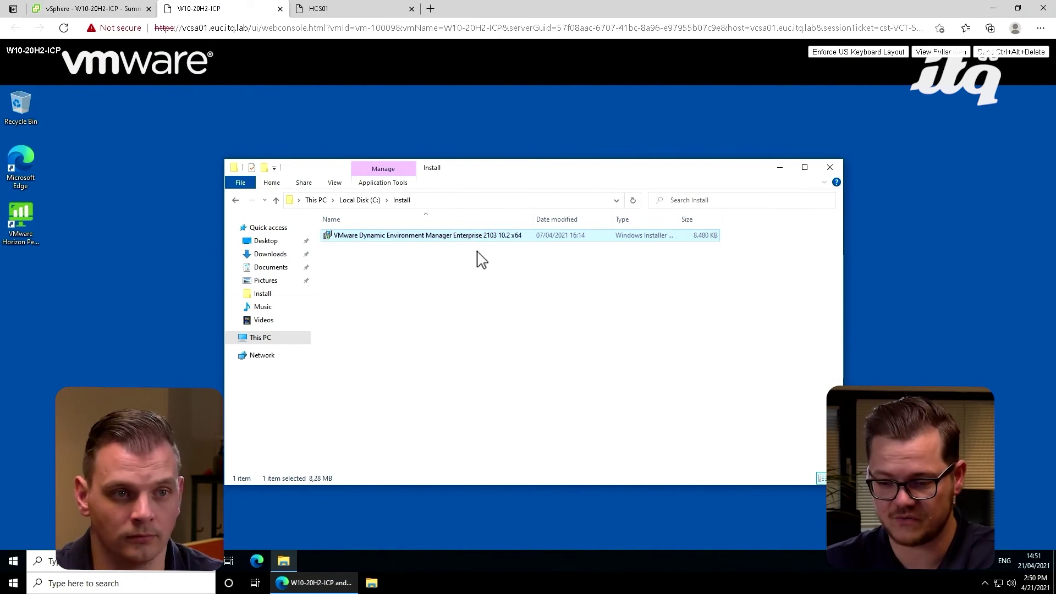
{"action": "double_click", "coordinate": [521, 237]}
{"action": "left_click", "coordinate": [575, 334]}
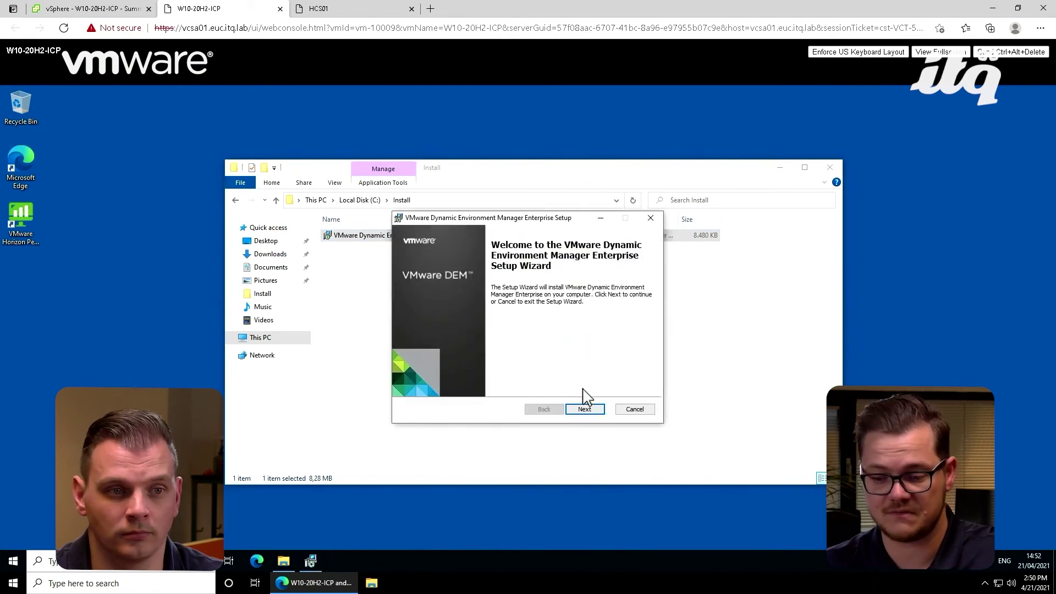
{"action": "left_click", "coordinate": [596, 415]}
{"action": "left_click", "coordinate": [494, 384]}
{"action": "left_click", "coordinate": [595, 414]}
{"action": "left_click", "coordinate": [594, 409]}
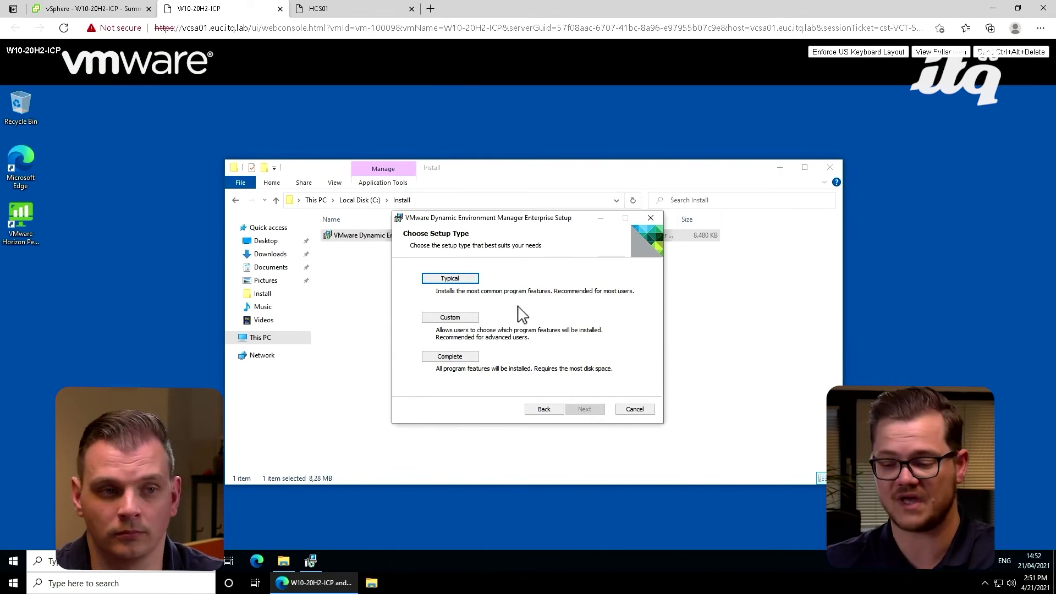
Run the Typical installation of Dynamic Environment Manager, allowing it to make changes, and close the finished wizard and the Install folder
{"action": "left_click", "coordinate": [462, 280]}
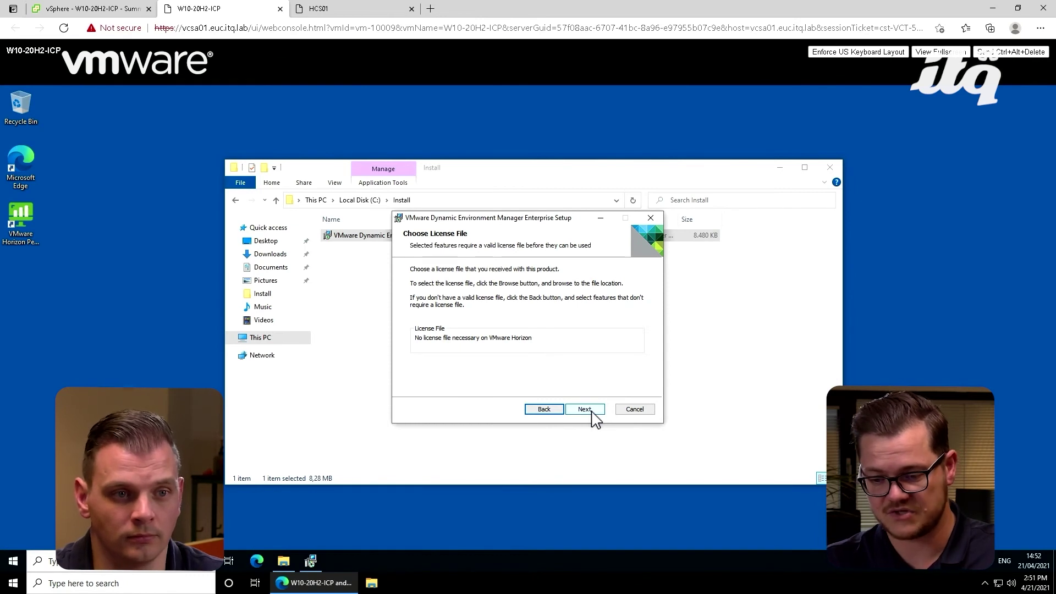
{"action": "left_click", "coordinate": [584, 409]}
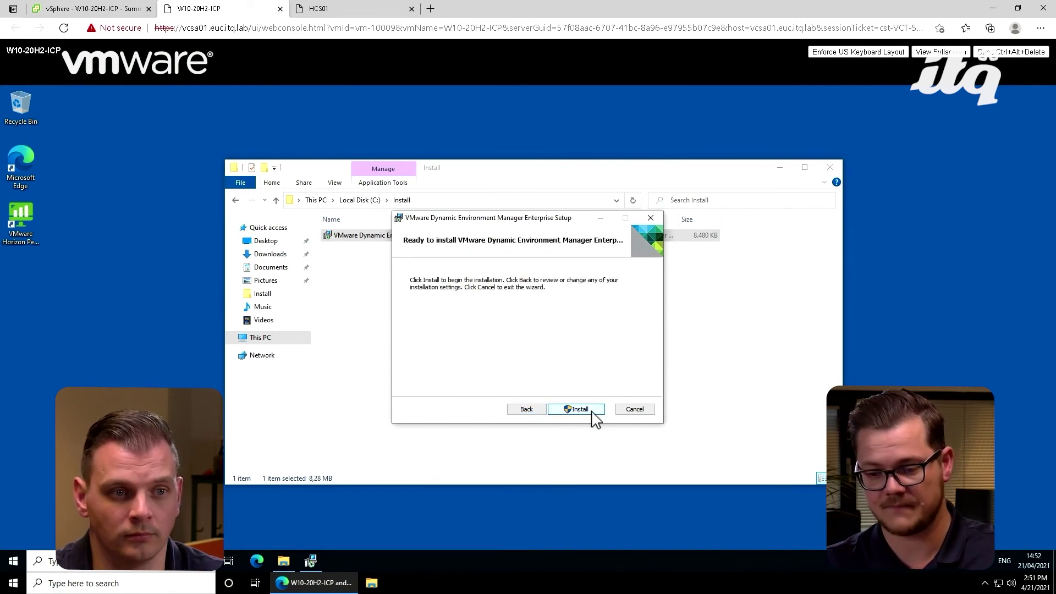
{"action": "left_click", "coordinate": [592, 411]}
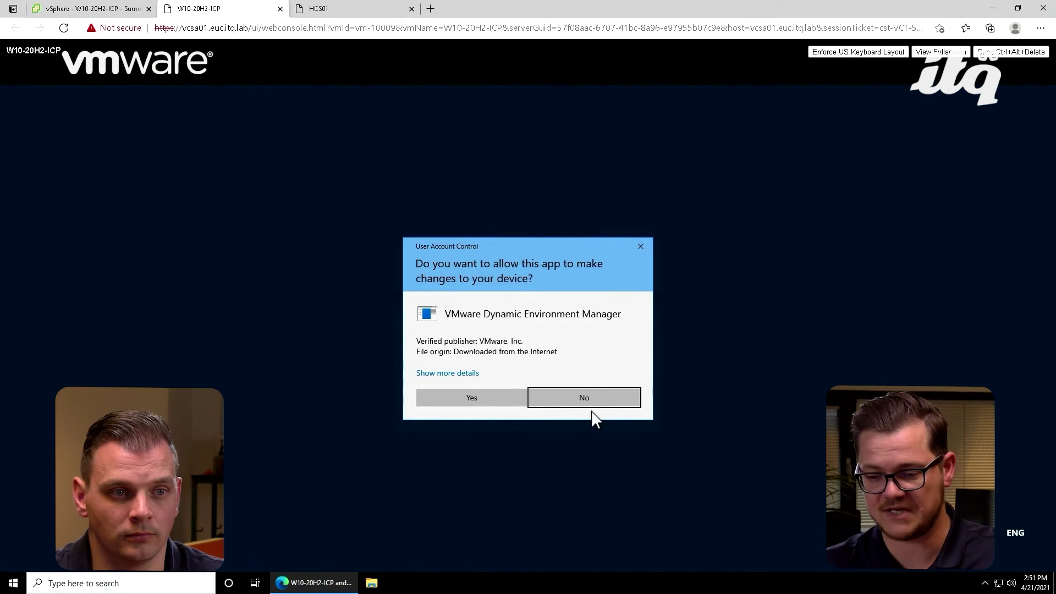
{"action": "left_click", "coordinate": [470, 397]}
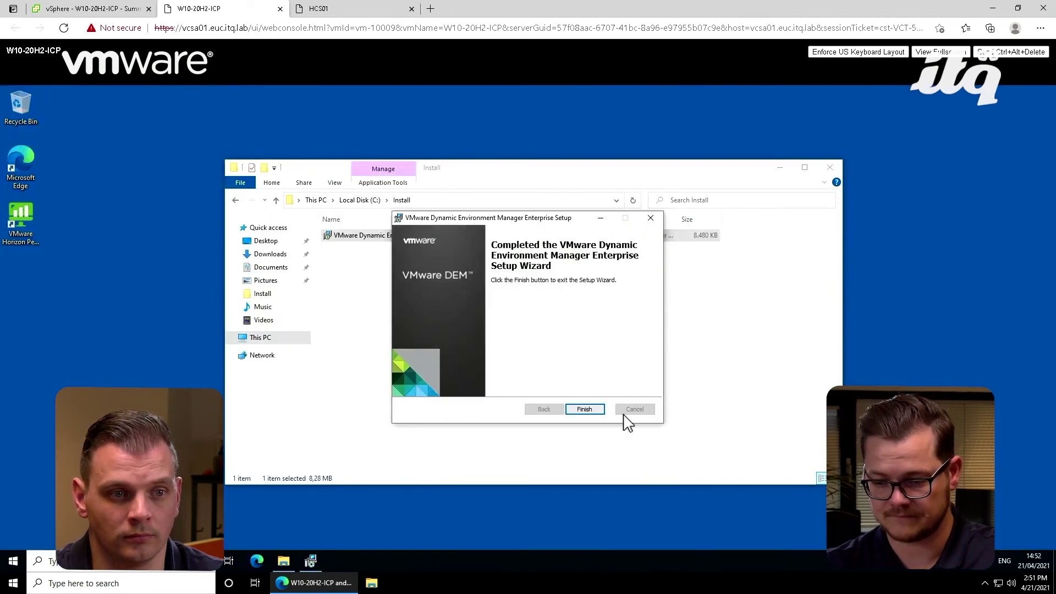
{"action": "left_click", "coordinate": [584, 412]}
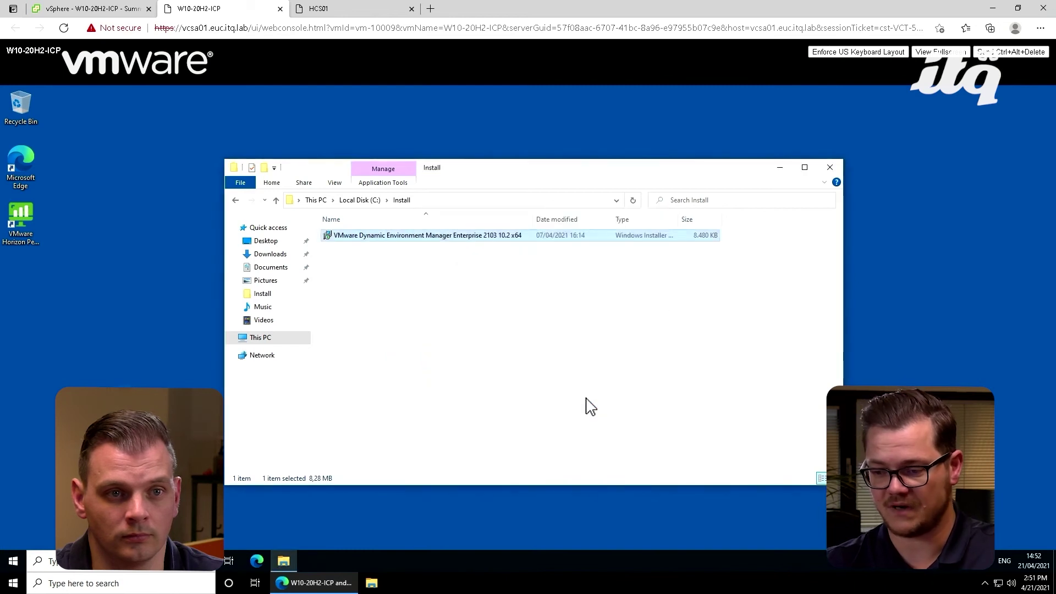
{"action": "left_click", "coordinate": [831, 168]}
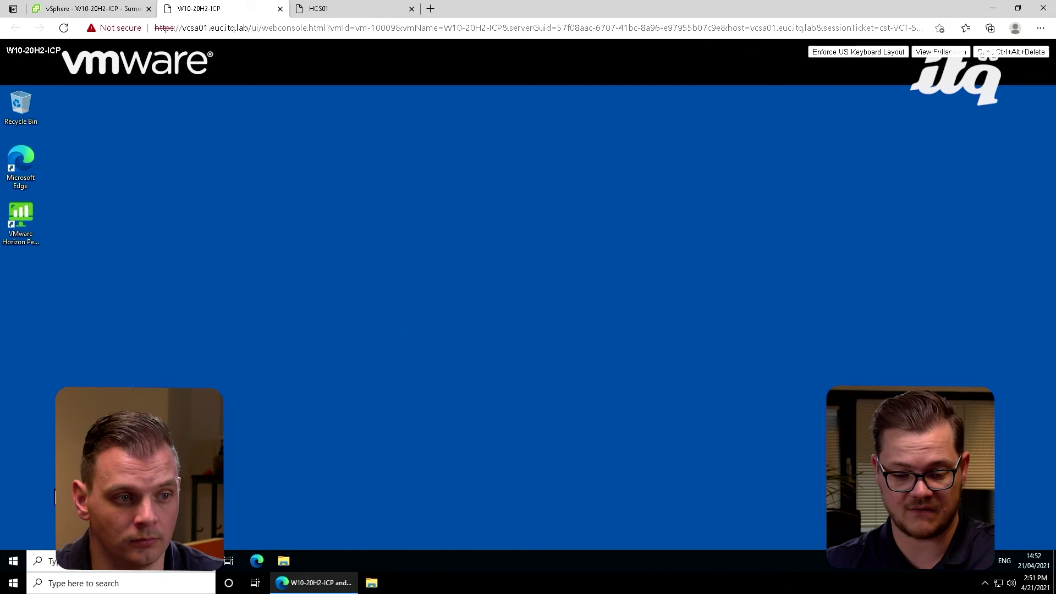
Shut down the W10-20H2-ICP guest and return to the machine's summary in vSphere
{"action": "left_click", "coordinate": [13, 560]}
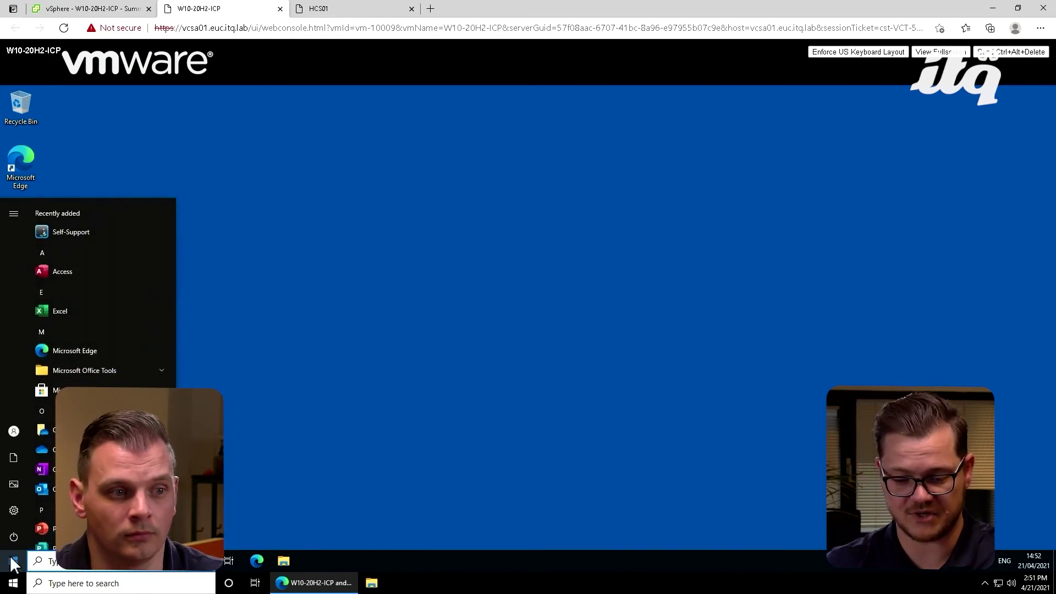
{"action": "right_click", "coordinate": [13, 561]}
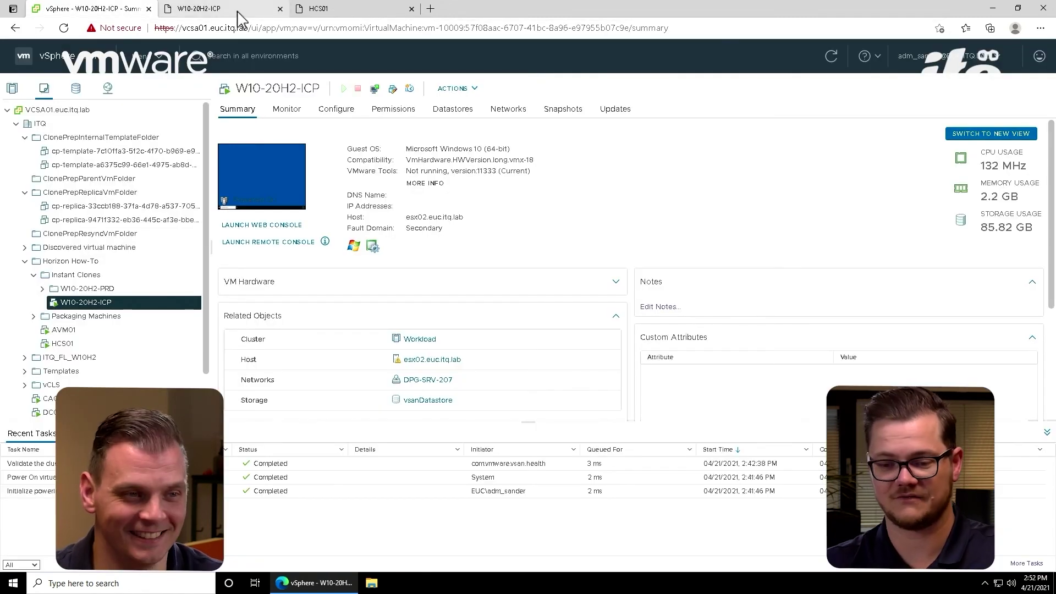
{"action": "left_click", "coordinate": [240, 14]}
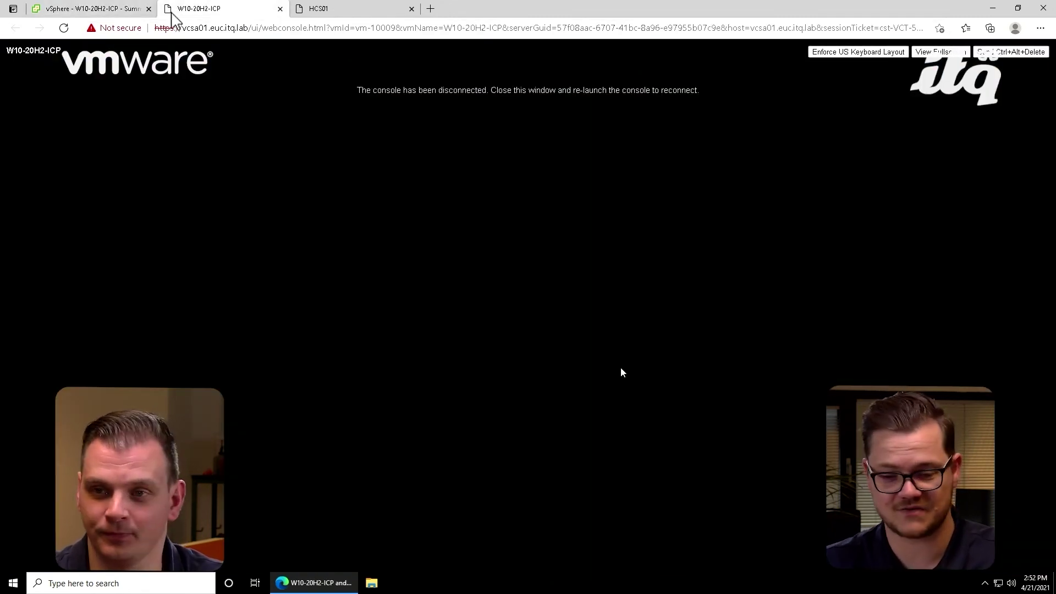
{"action": "left_click", "coordinate": [102, 11]}
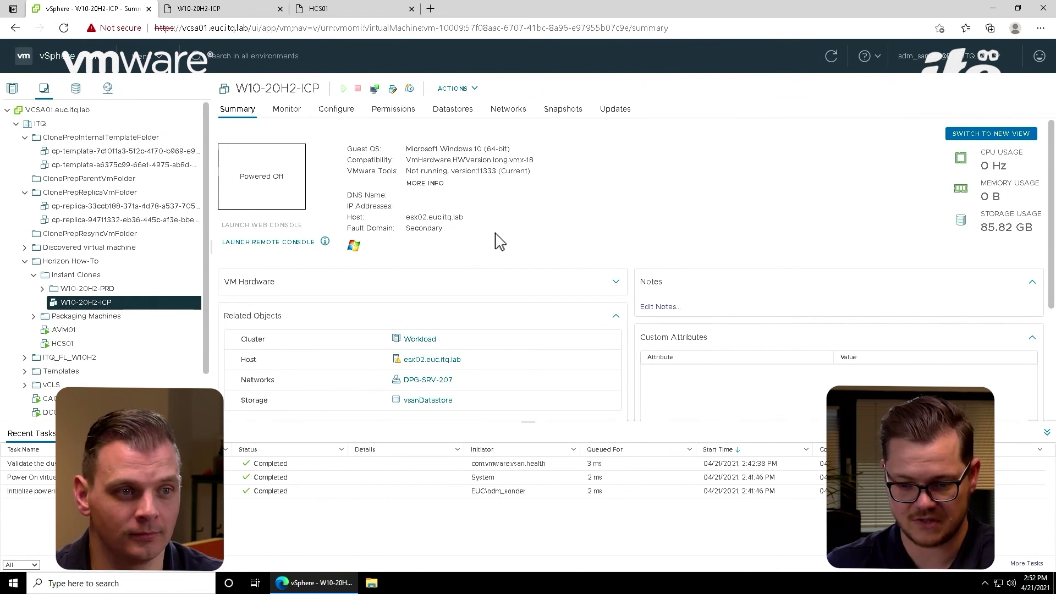
Take a snapshot of the W10-20H2-ICP virtual machine named "Instant Clone Image v2"
{"action": "right_click", "coordinate": [148, 307]}
{"action": "mouse_move", "coordinate": [242, 216]}
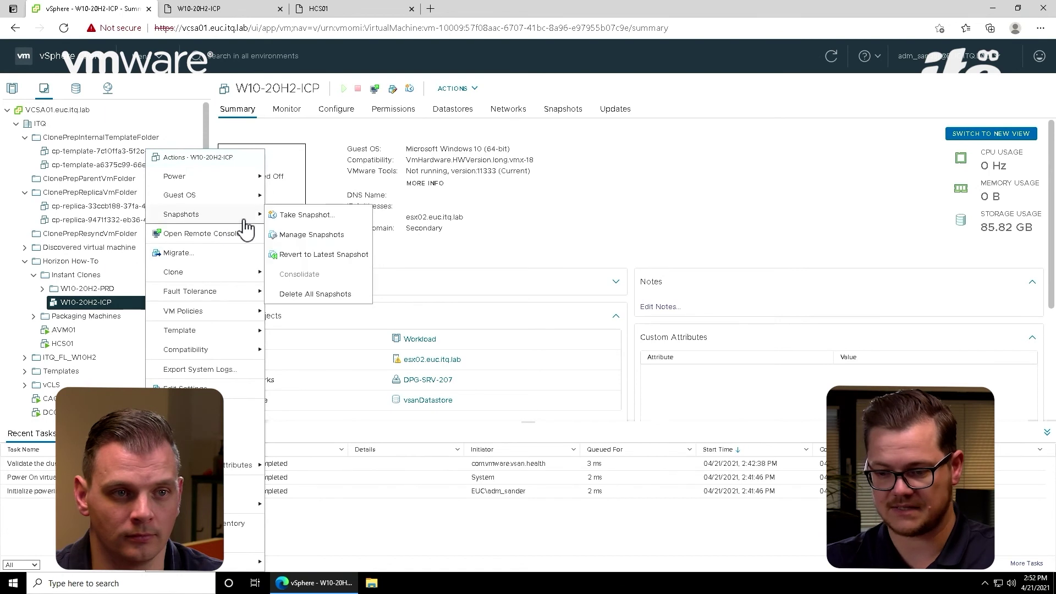
{"action": "left_click", "coordinate": [297, 220]}
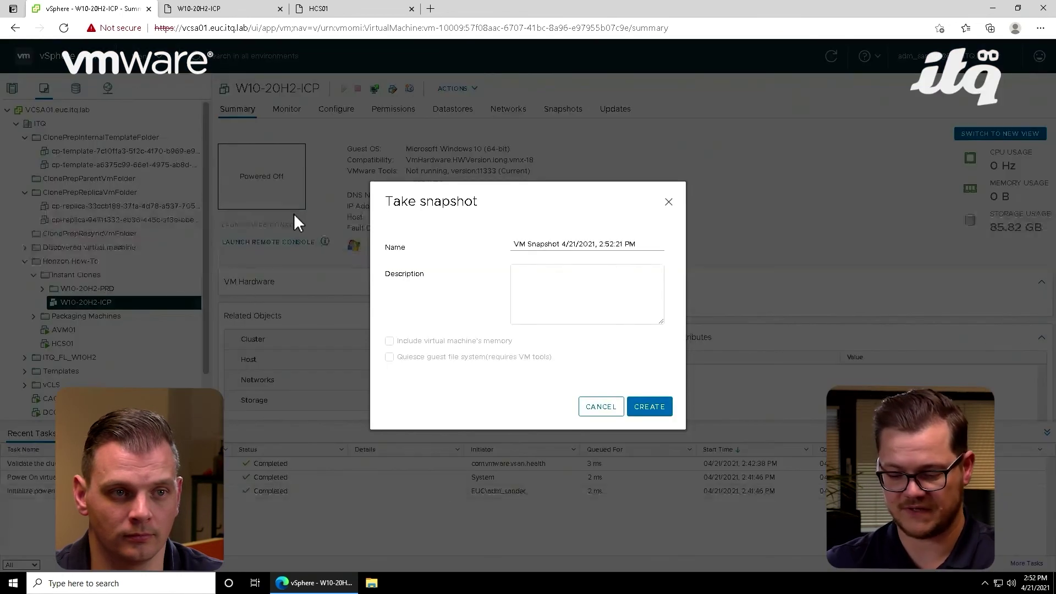
{"action": "triple_click", "coordinate": [553, 246]}
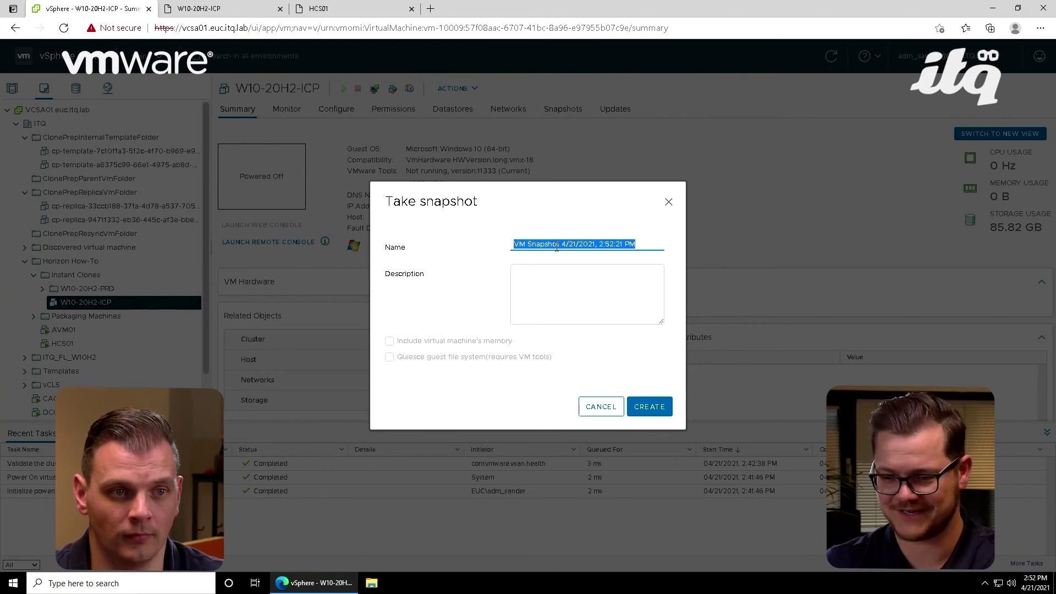
{"action": "type", "text": "I"}
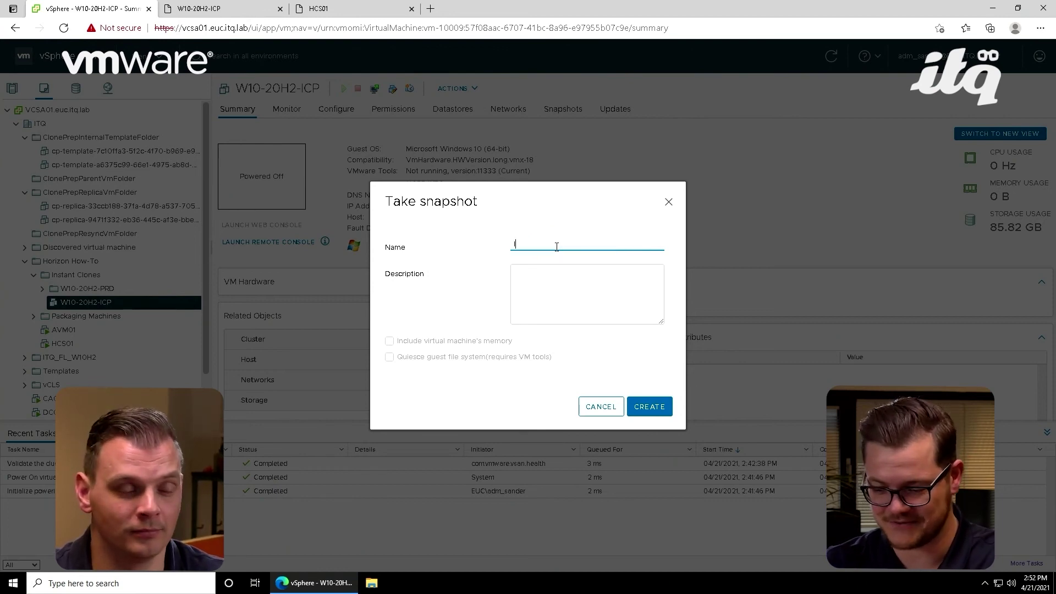
{"action": "type", "text": "nstant Clones"}
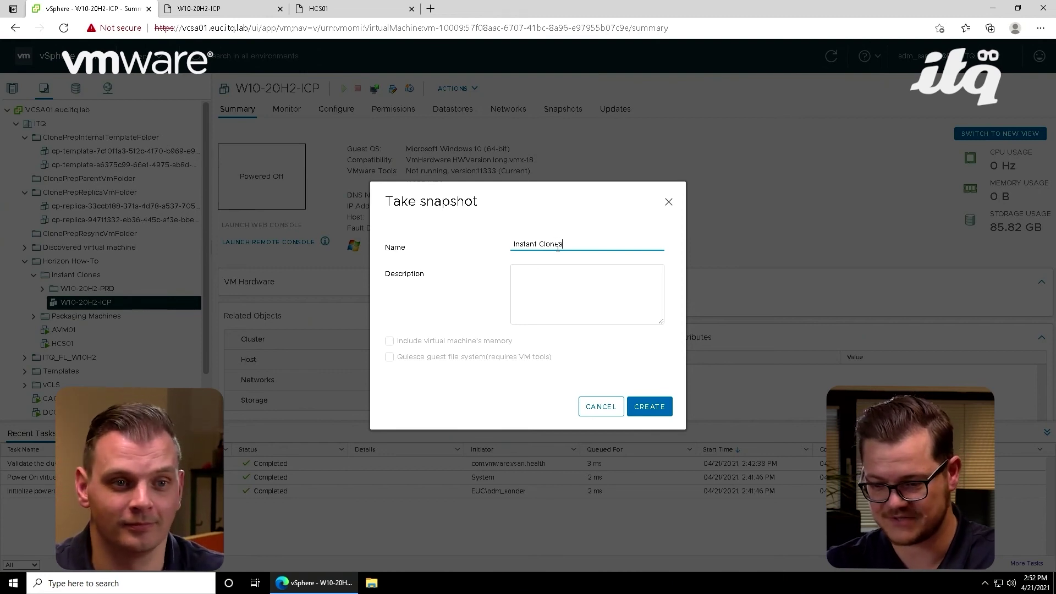
{"action": "type", "text": "-Image v2"}
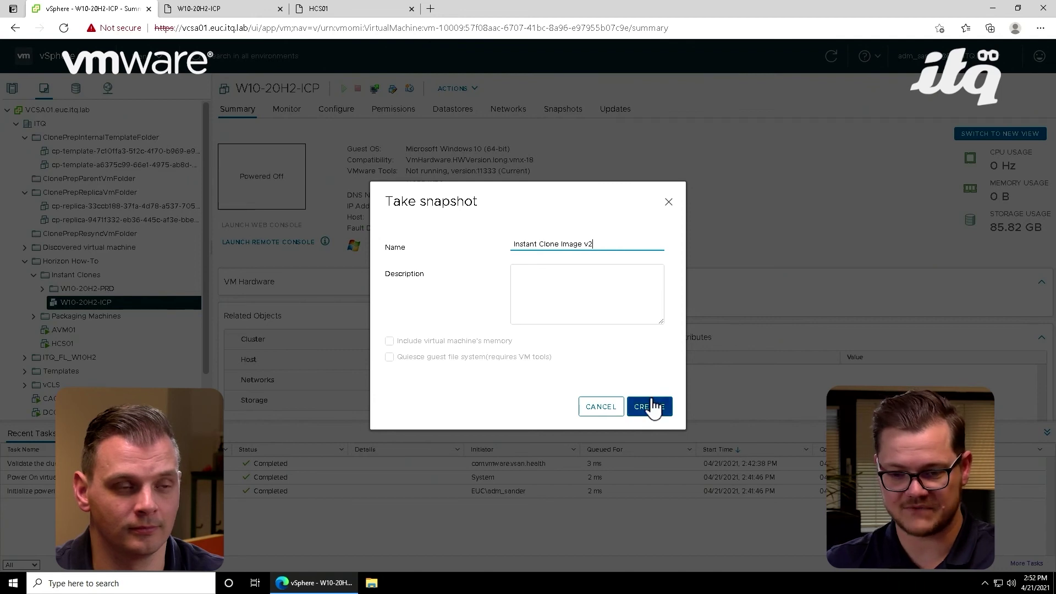
{"action": "left_click", "coordinate": [650, 404]}
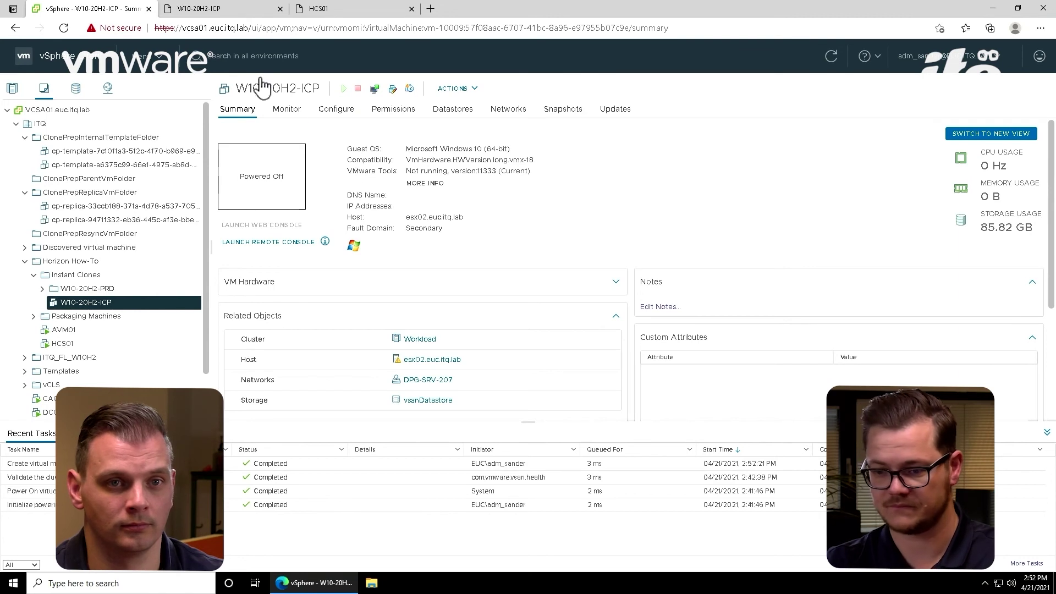
Open the Horizon admin console at hcs01.euc.itq.lab/admin and sign in with the saved credentials on the EUC domain
{"action": "left_click", "coordinate": [332, 9]}
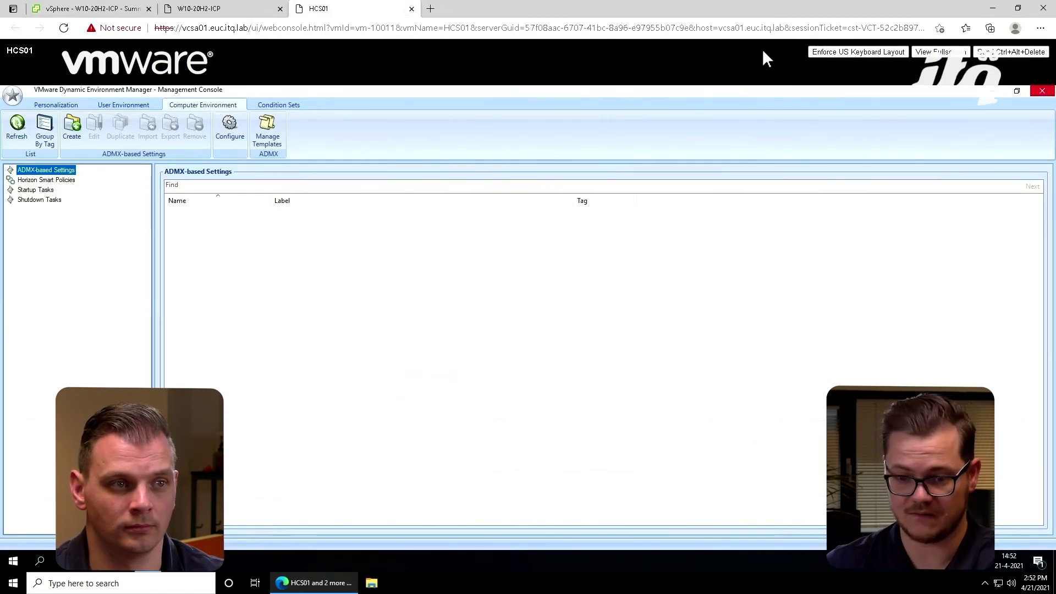
{"action": "left_click", "coordinate": [435, 25]}
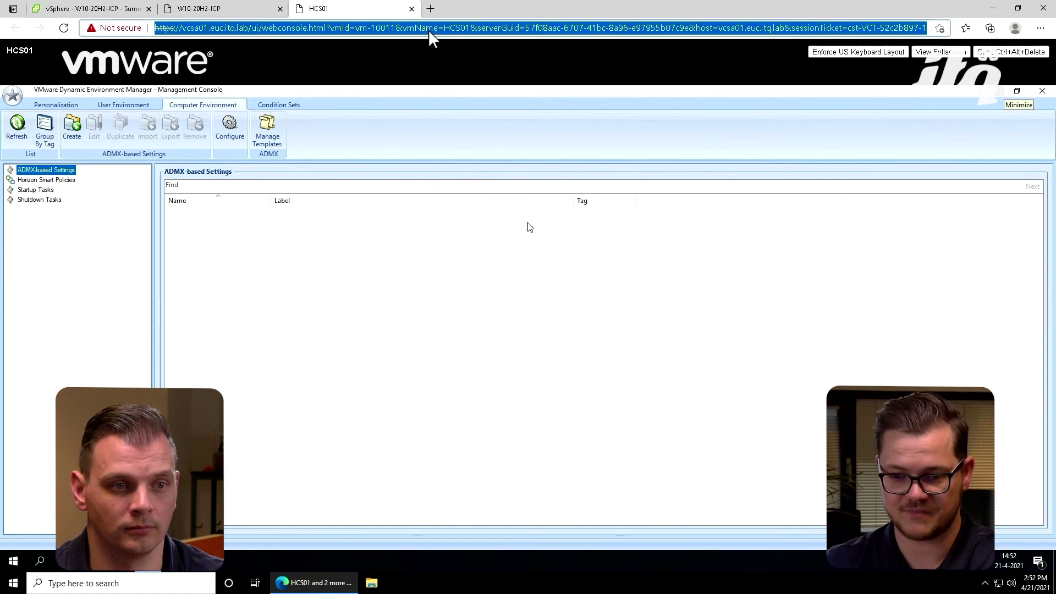
{"action": "type", "text": "hcs01.euc.itq.lab/admin"}
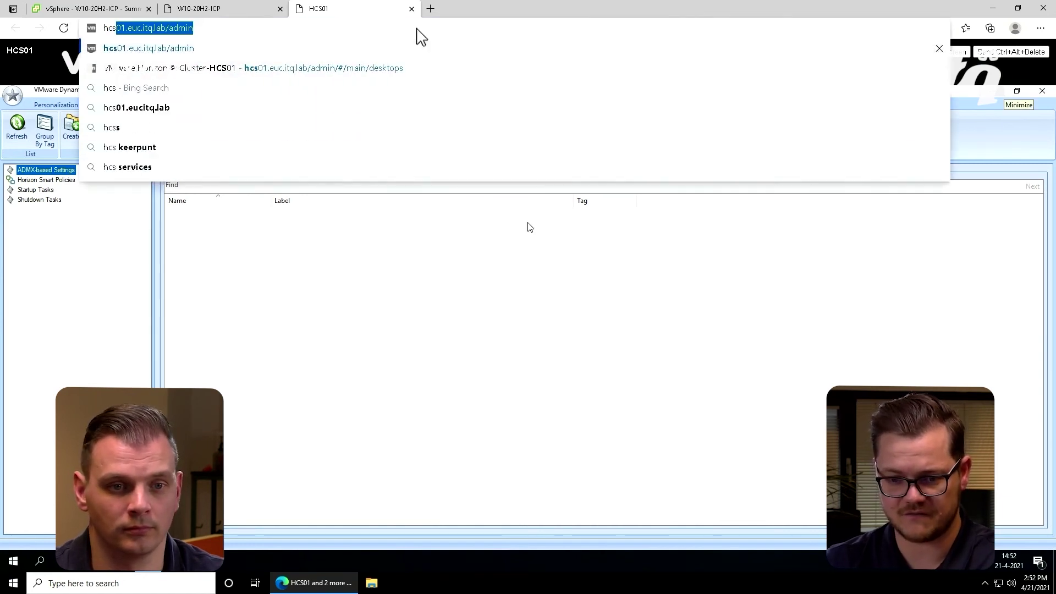
{"action": "key", "text": "Return"}
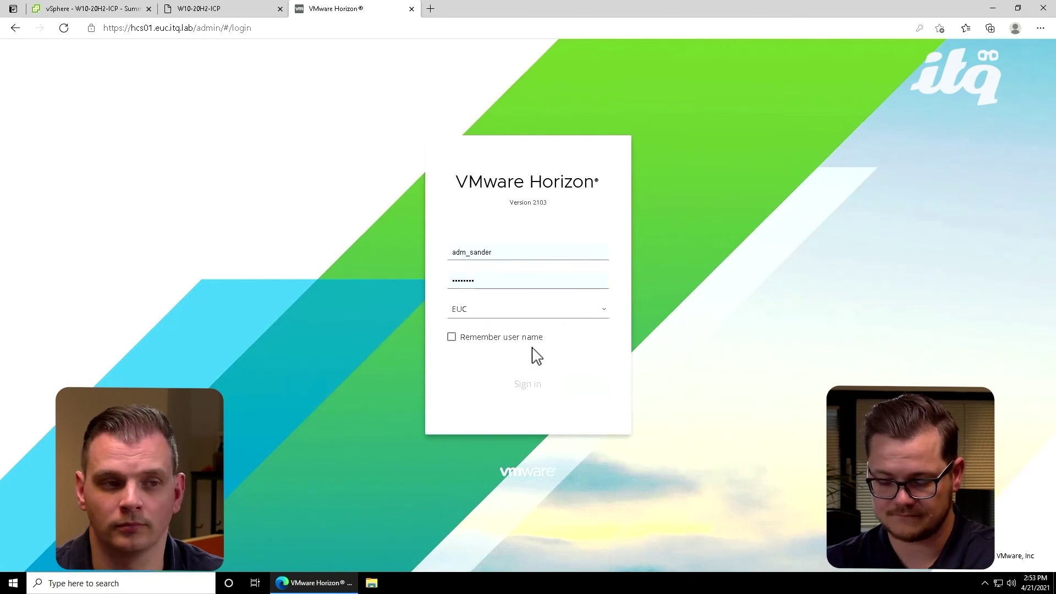
{"action": "left_click", "coordinate": [516, 282]}
{"action": "left_click", "coordinate": [698, 352]}
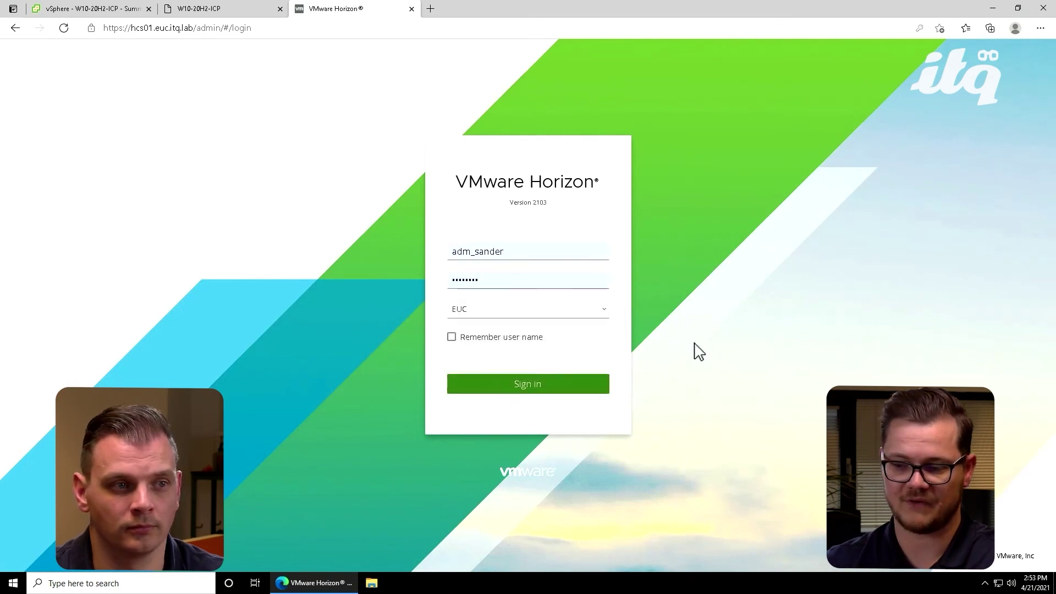
{"action": "left_click", "coordinate": [559, 388]}
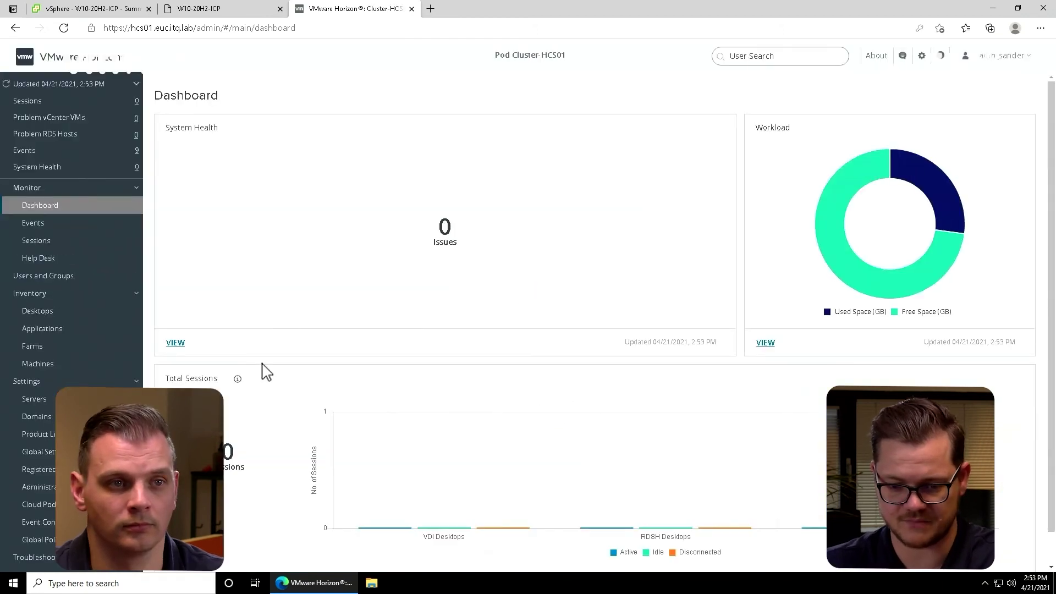
Open the W10-20H2-PRD desktop pool and start scheduling a push image for it
{"action": "left_click", "coordinate": [48, 312]}
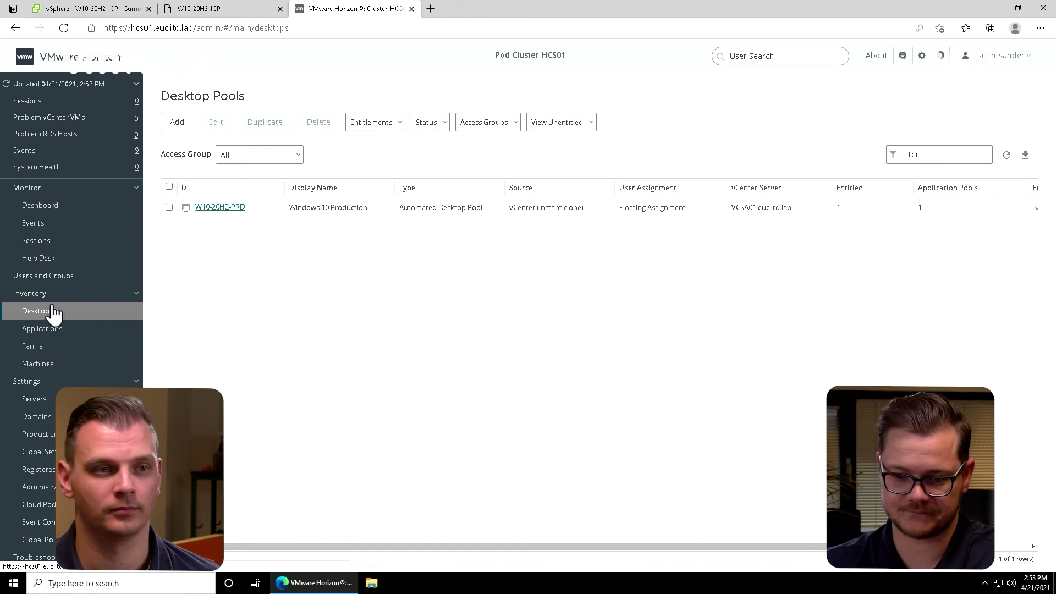
{"action": "left_click", "coordinate": [234, 207]}
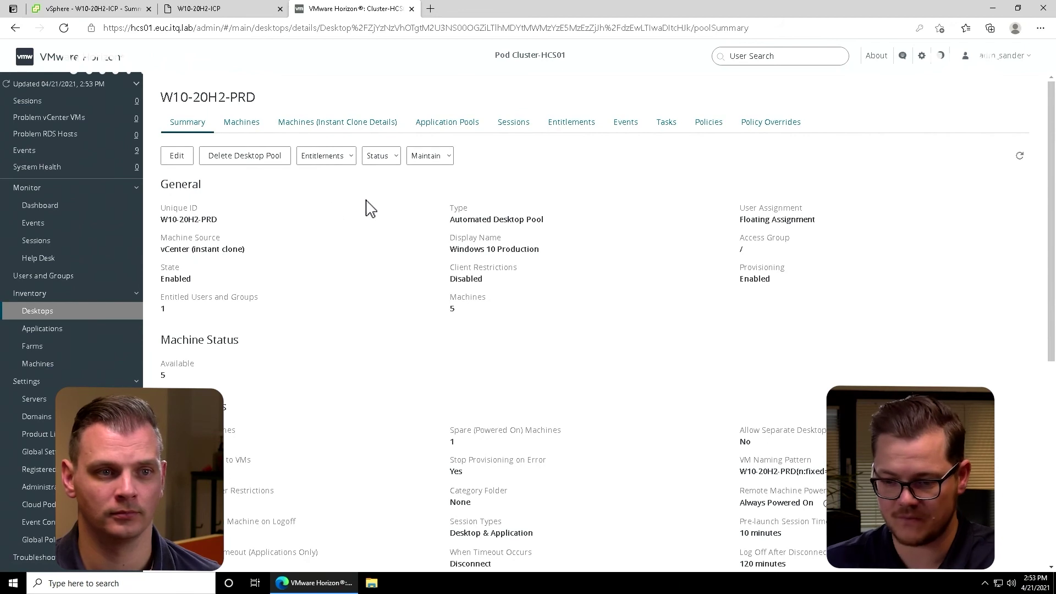
{"action": "left_click", "coordinate": [448, 160]}
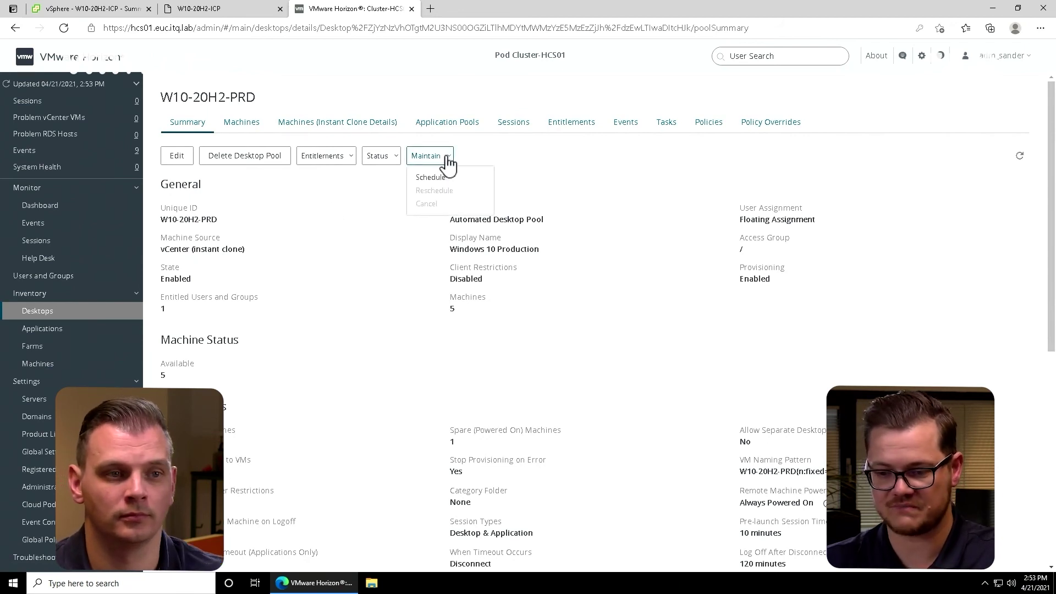
{"action": "left_click", "coordinate": [477, 178]}
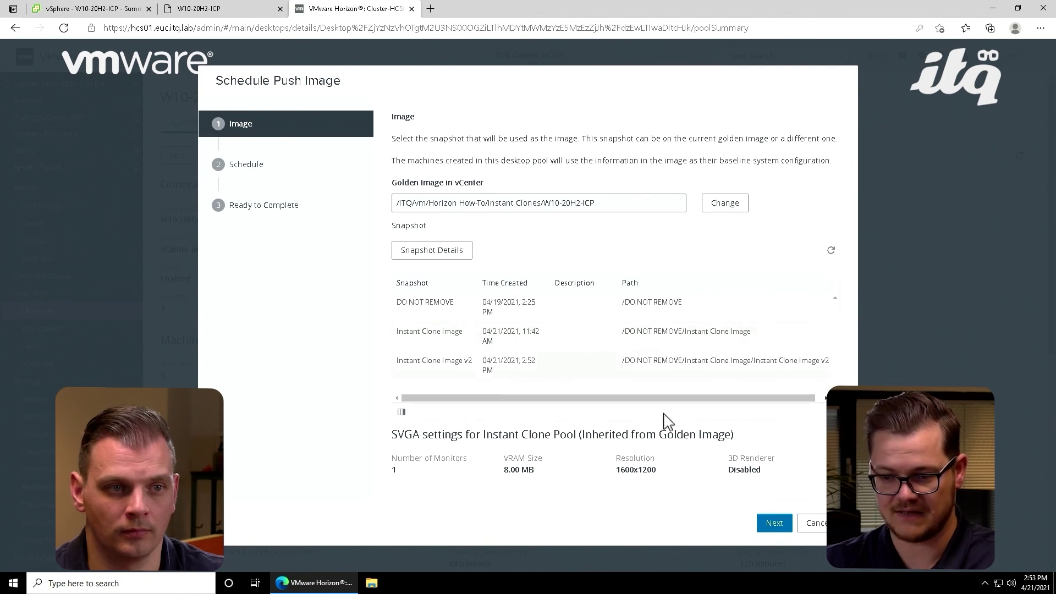
Schedule the push of the Instant Clone Image v2 snapshot for 2021-04-21 at 14:53 and check the pool's current image details
{"action": "left_click", "coordinate": [773, 529]}
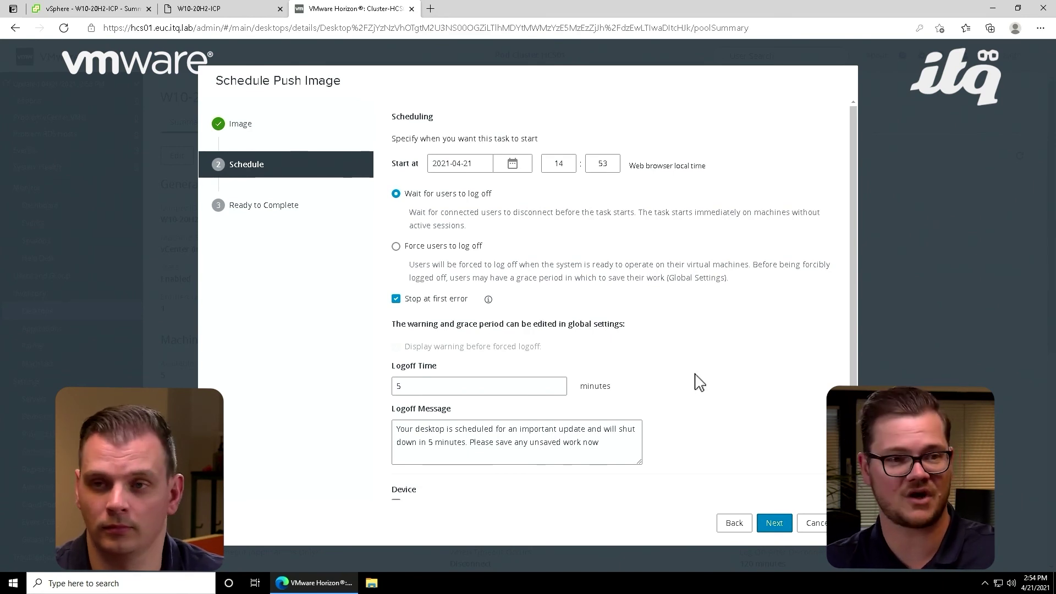
{"action": "scroll", "coordinate": [699, 382], "scroll_direction": "down", "scroll_amount": 1}
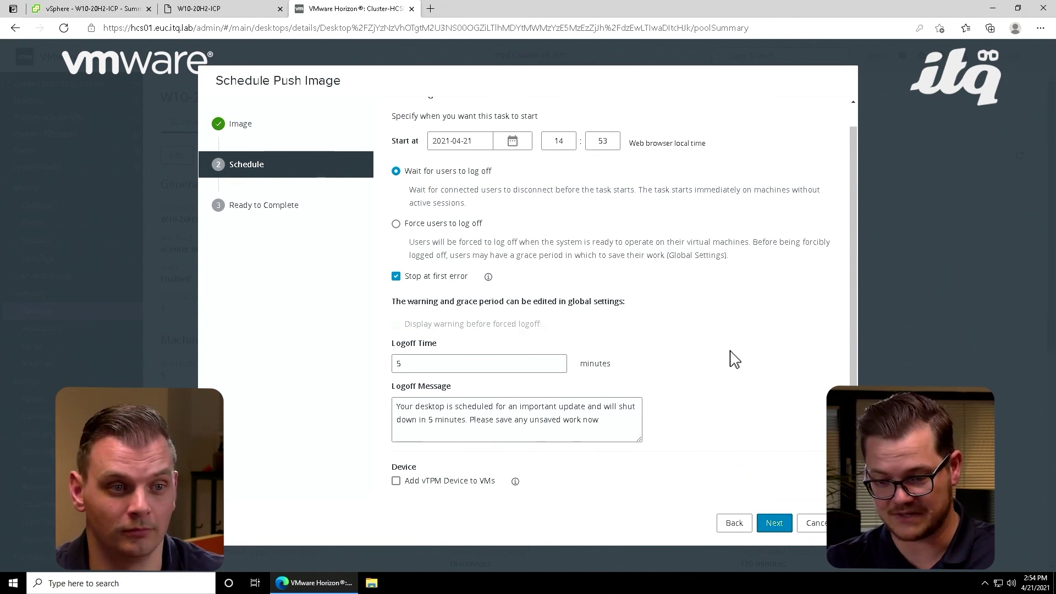
{"action": "left_click", "coordinate": [440, 226]}
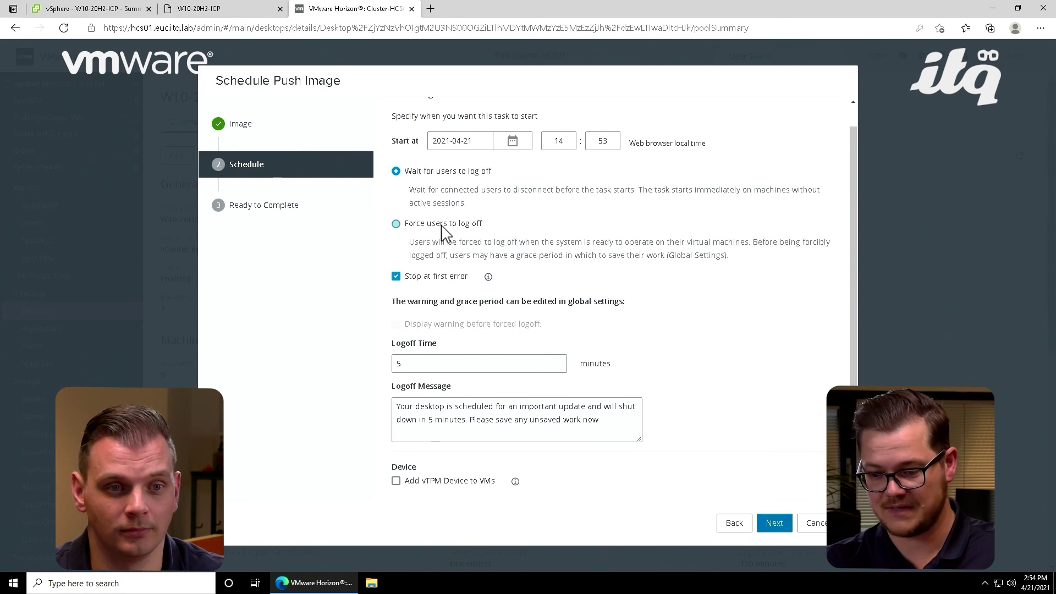
{"action": "left_click", "coordinate": [779, 519]}
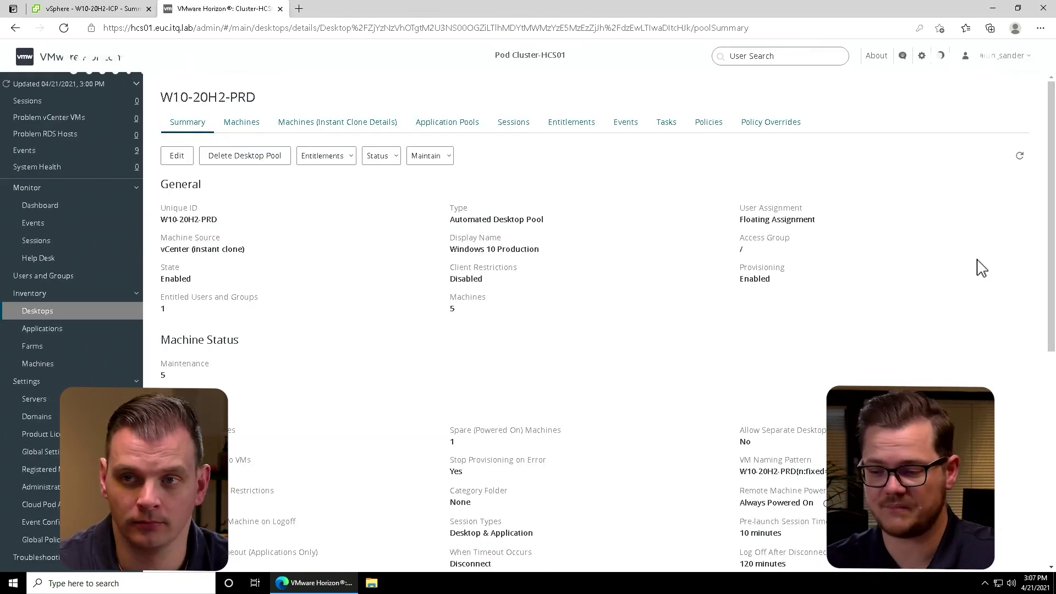
{"action": "scroll", "coordinate": [982, 268], "scroll_direction": "down", "scroll_amount": 7}
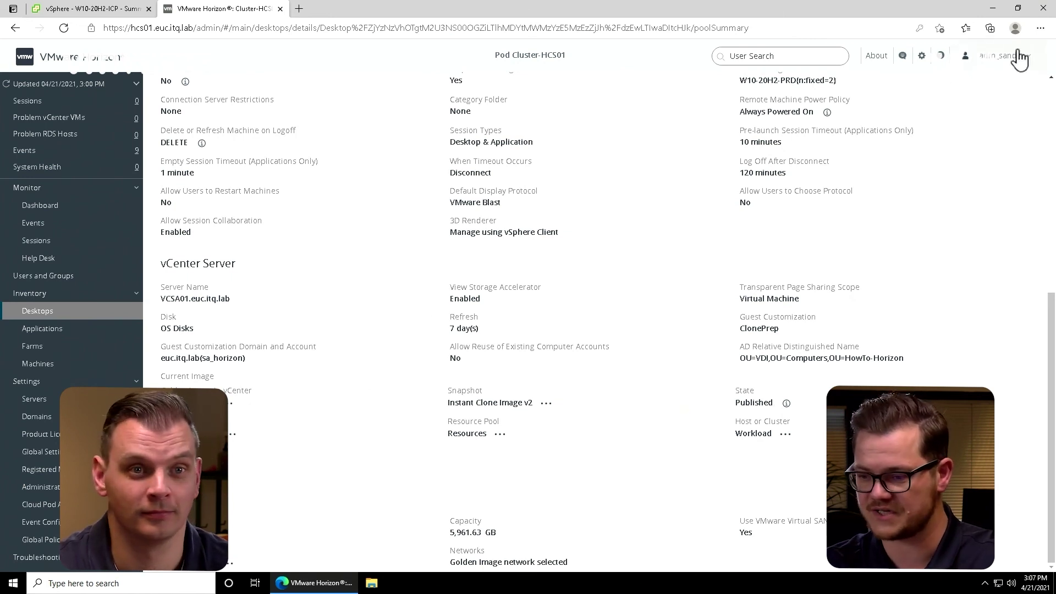
{"action": "left_click", "coordinate": [1040, 29]}
{"action": "left_click", "coordinate": [951, 89]}
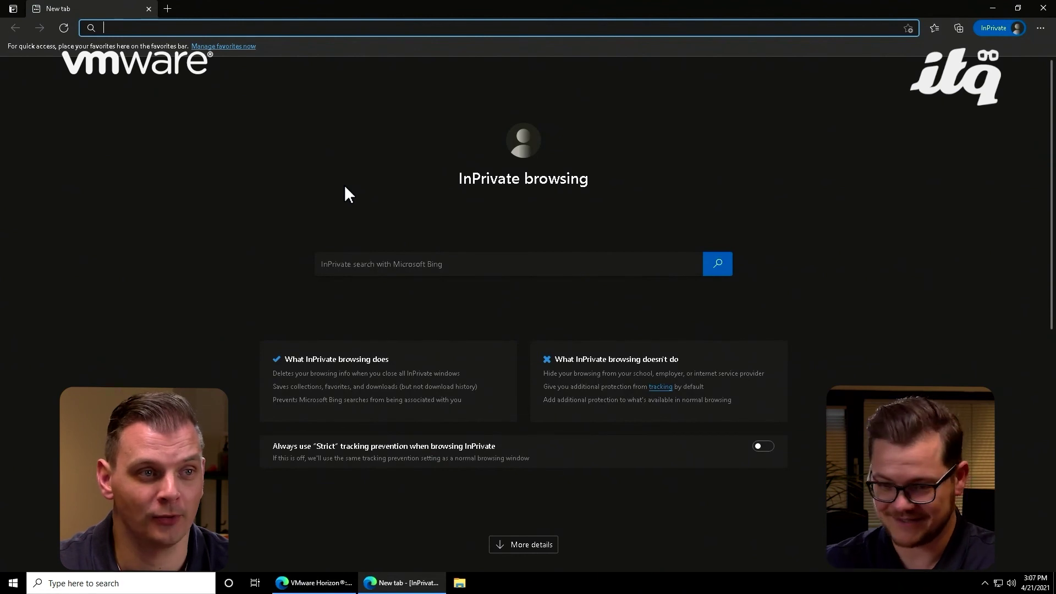
{"action": "type", "text": "https://hcs01.euc.itq.lab/"}
{"action": "key", "text": "Return"}
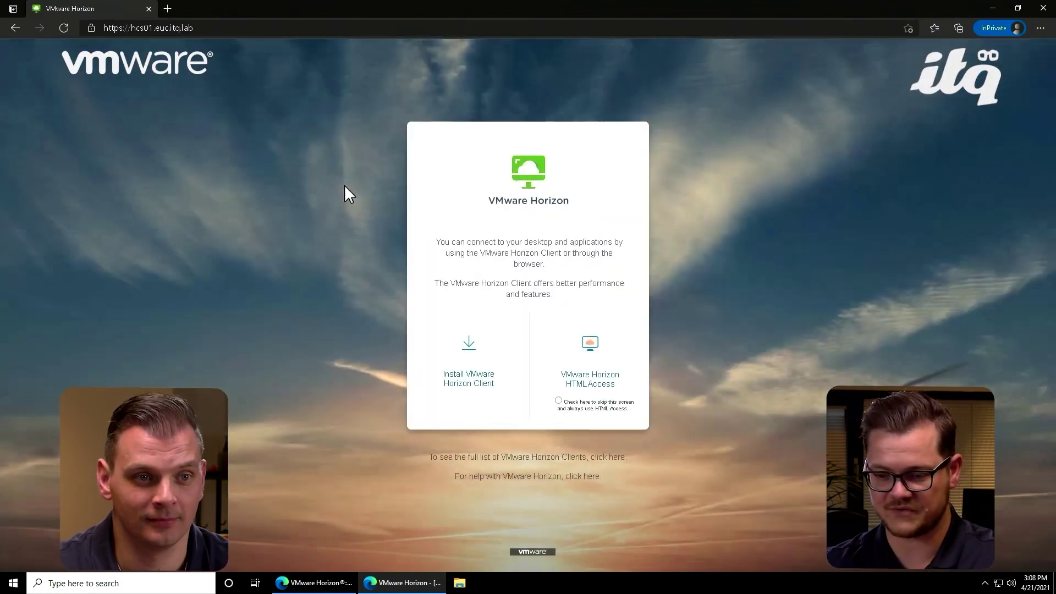
{"action": "left_click", "coordinate": [597, 352]}
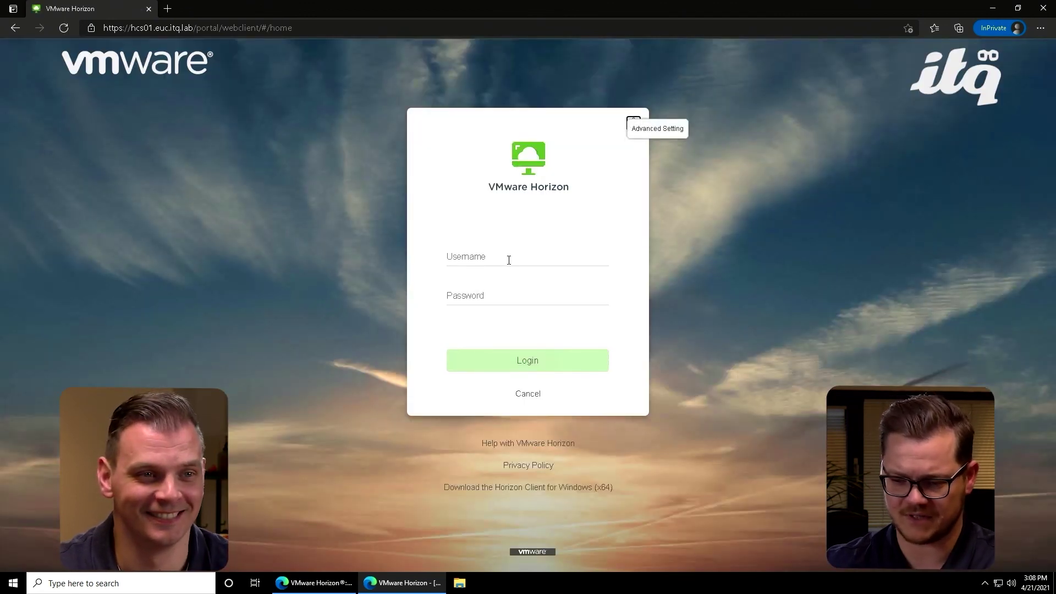
Log in to Horizon with the account's username and password and launch the Windows 10 Production desktop
{"action": "left_click", "coordinate": [509, 260]}
{"action": "left_click", "coordinate": [495, 276]}
{"action": "left_click", "coordinate": [484, 291]}
{"action": "type", "text": "•••"}
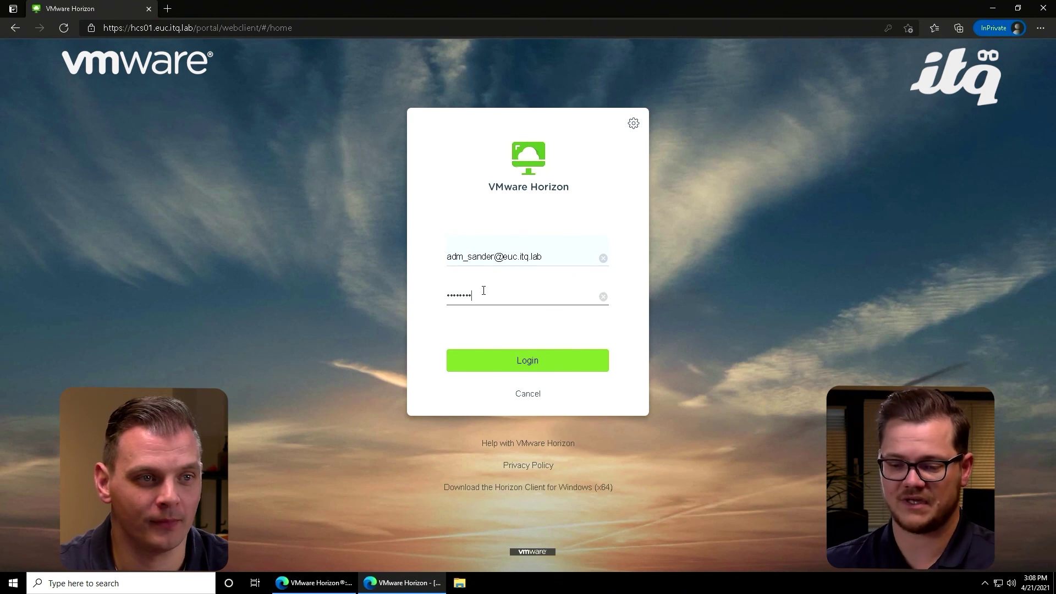
{"action": "type", "text": "•••••"}
{"action": "key", "text": "Return"}
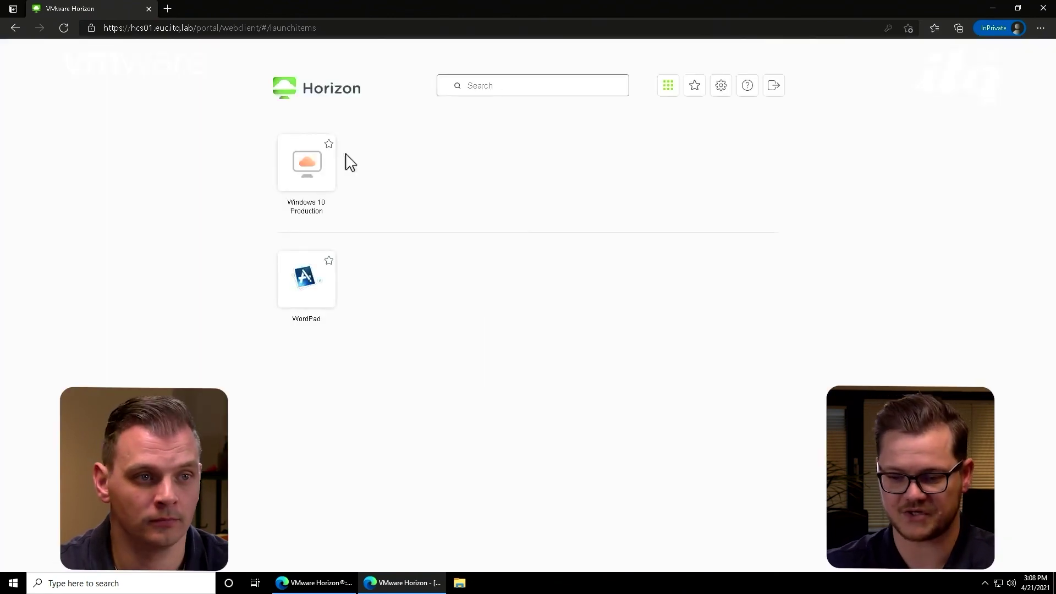
{"action": "left_click", "coordinate": [320, 173]}
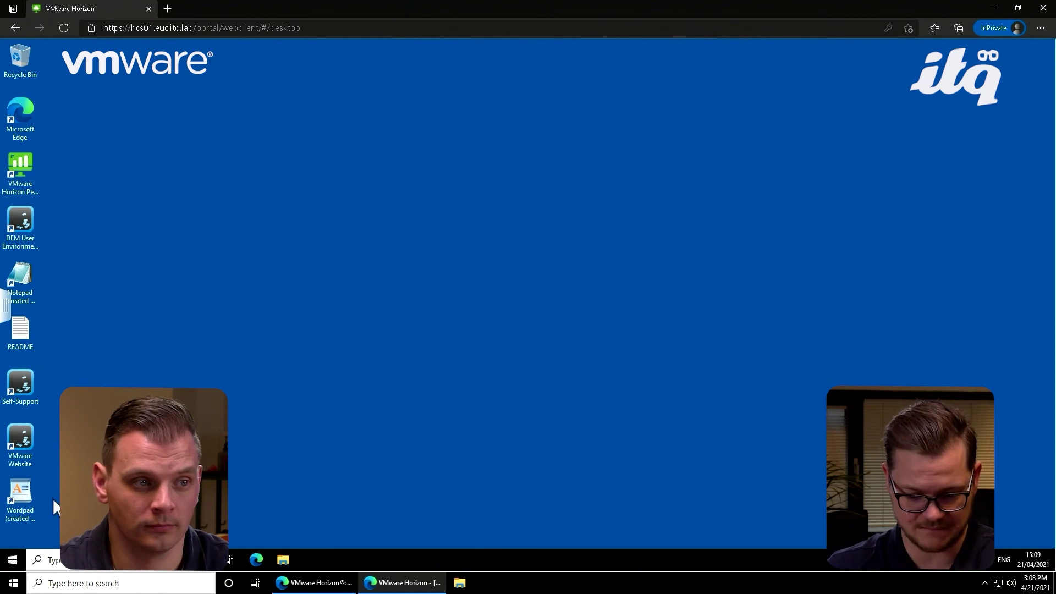
Open the DEM Self-Support tool, examine the reset and restore options for entries such as Shared Settings and Taskbar, and close it
{"action": "left_click", "coordinate": [18, 385]}
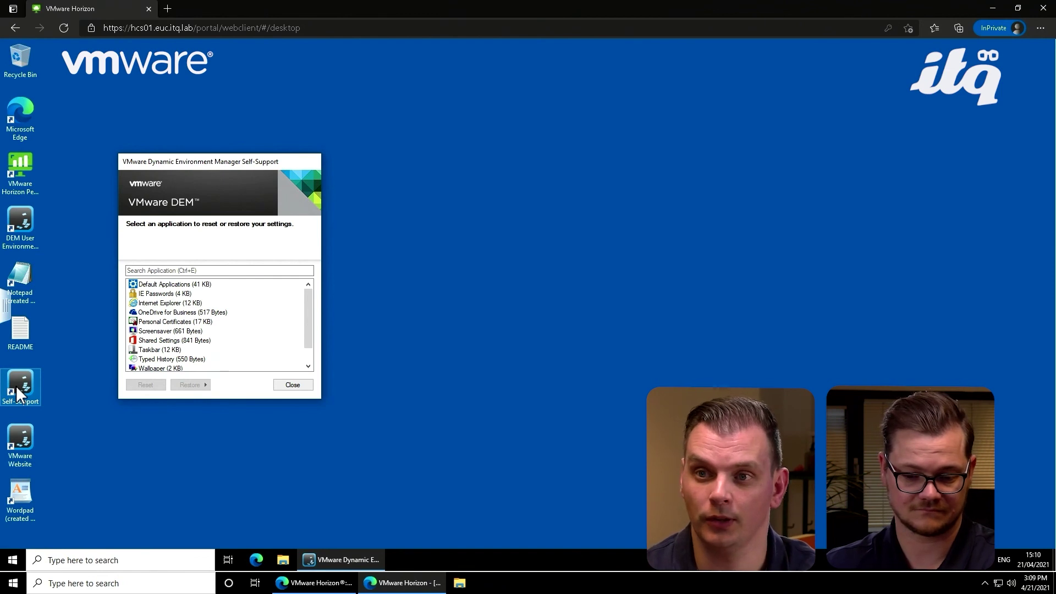
{"action": "left_click", "coordinate": [164, 342]}
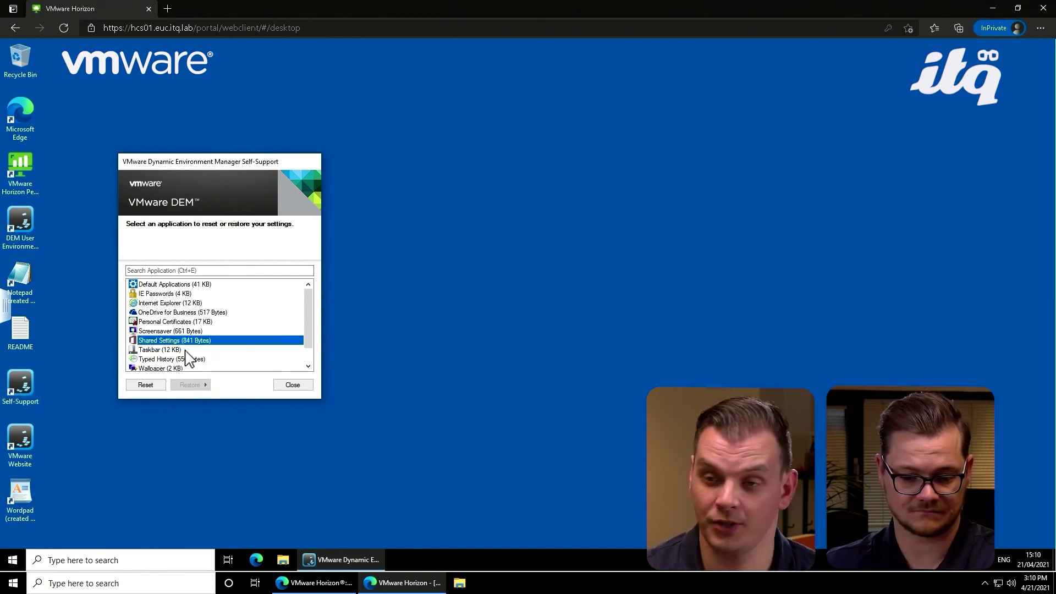
{"action": "left_click", "coordinate": [186, 351]}
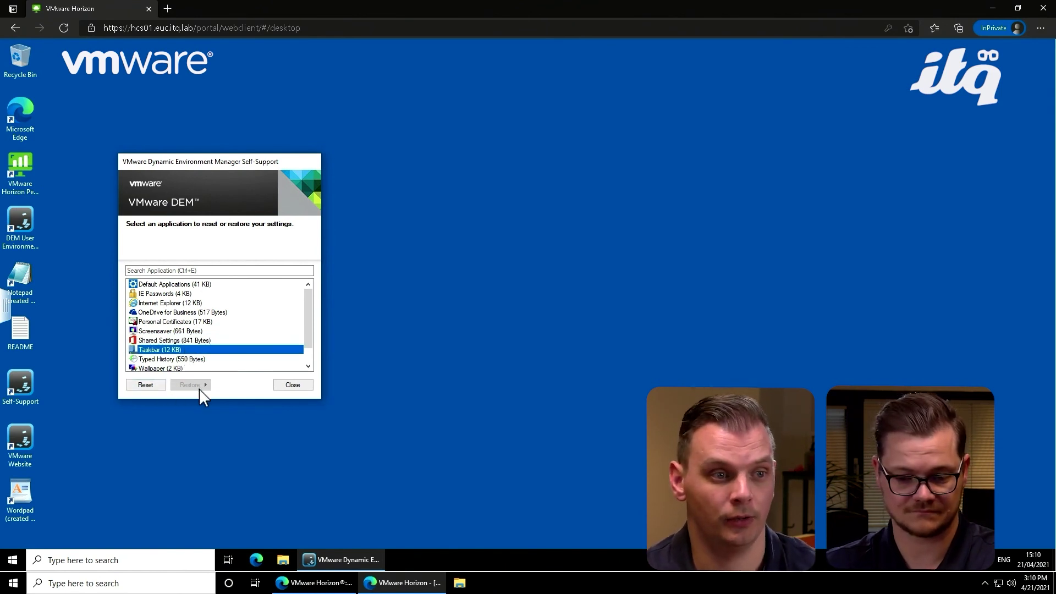
{"action": "scroll", "coordinate": [211, 351], "scroll_direction": "down", "scroll_amount": 1}
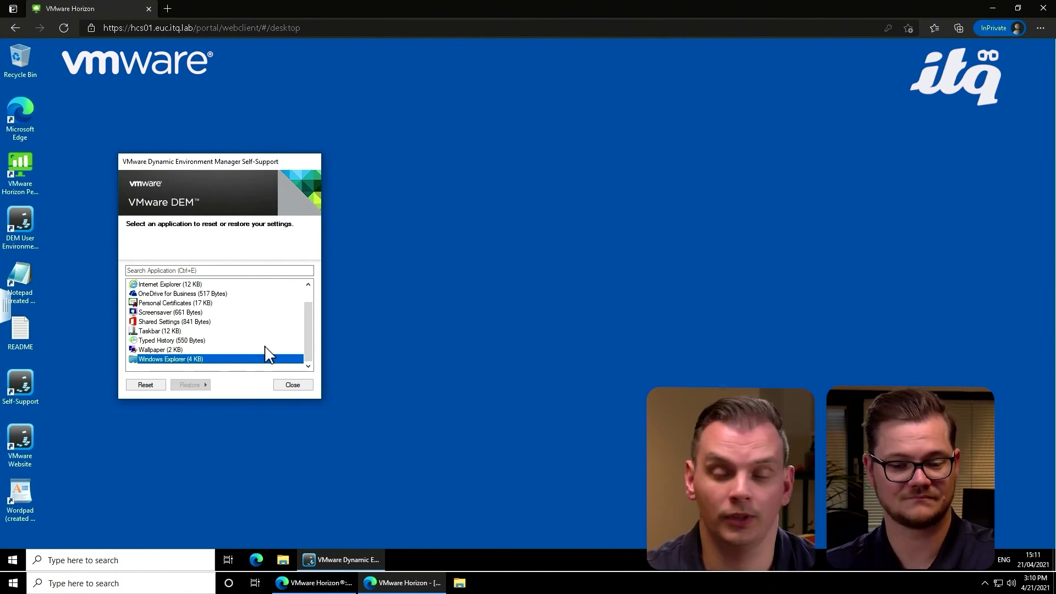
{"action": "left_click", "coordinate": [293, 385]}
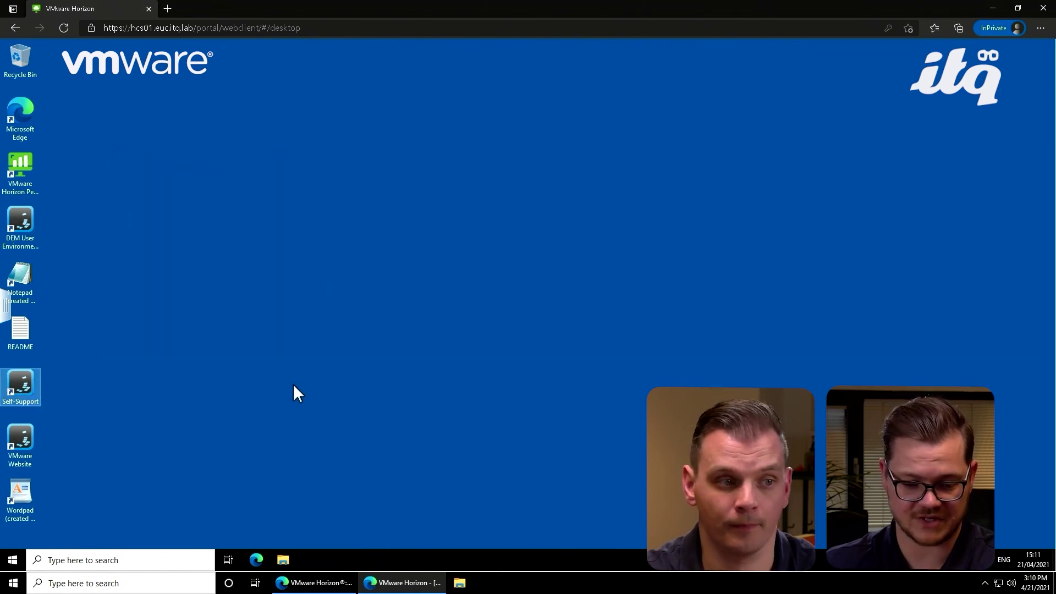
Try to bring up the power options inside the Windows 10 Production desktop
{"action": "left_click", "coordinate": [11, 559]}
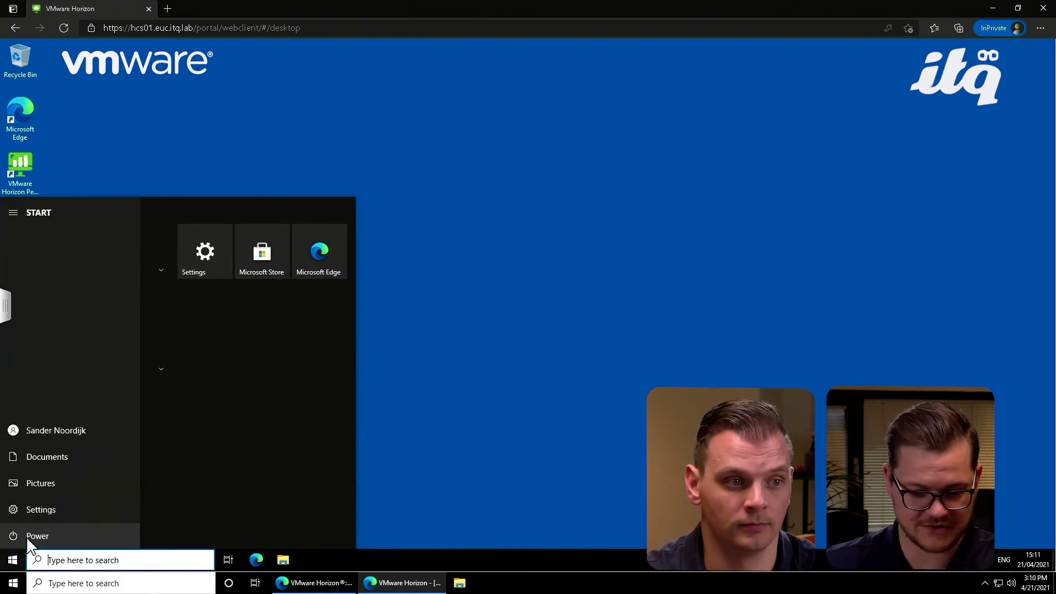
{"action": "left_click", "coordinate": [25, 536]}
{"action": "left_click", "coordinate": [25, 536]}
{"action": "left_click", "coordinate": [25, 537]}
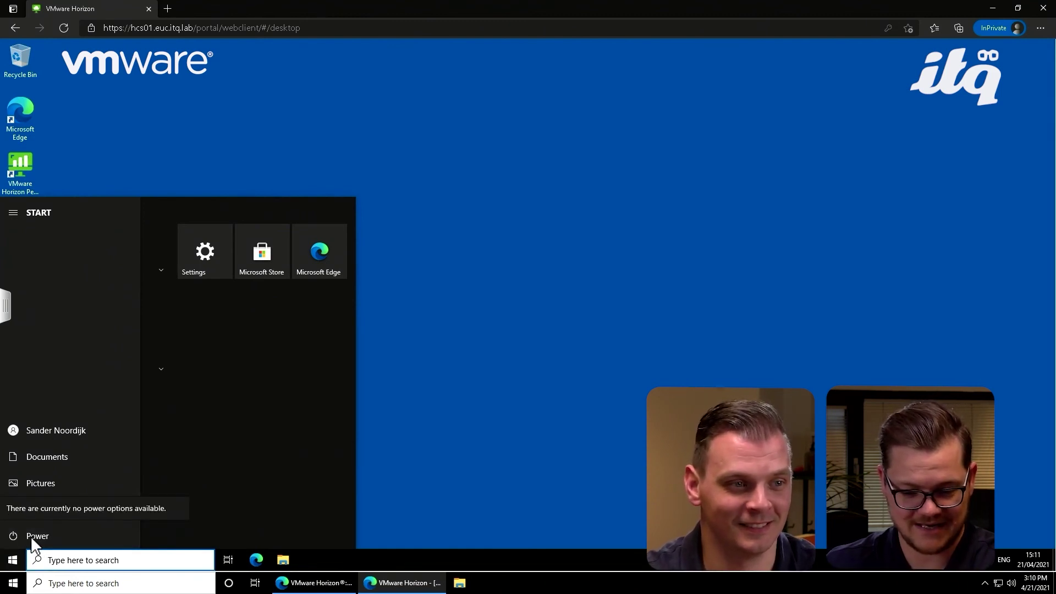
Sign out of the Windows 10 Production desktop session
{"action": "right_click", "coordinate": [13, 561]}
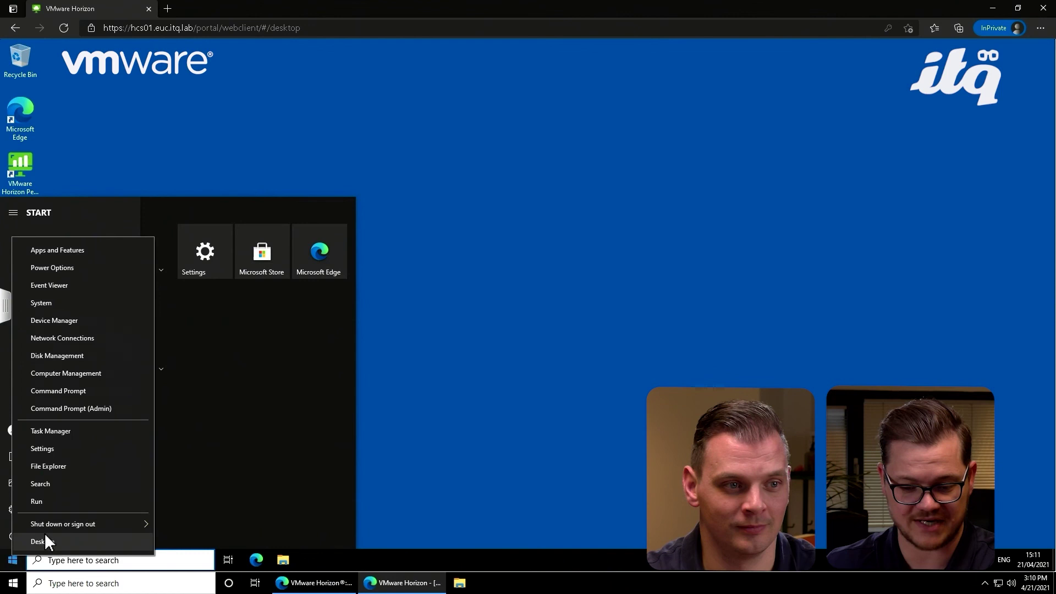
{"action": "mouse_move", "coordinate": [97, 521]}
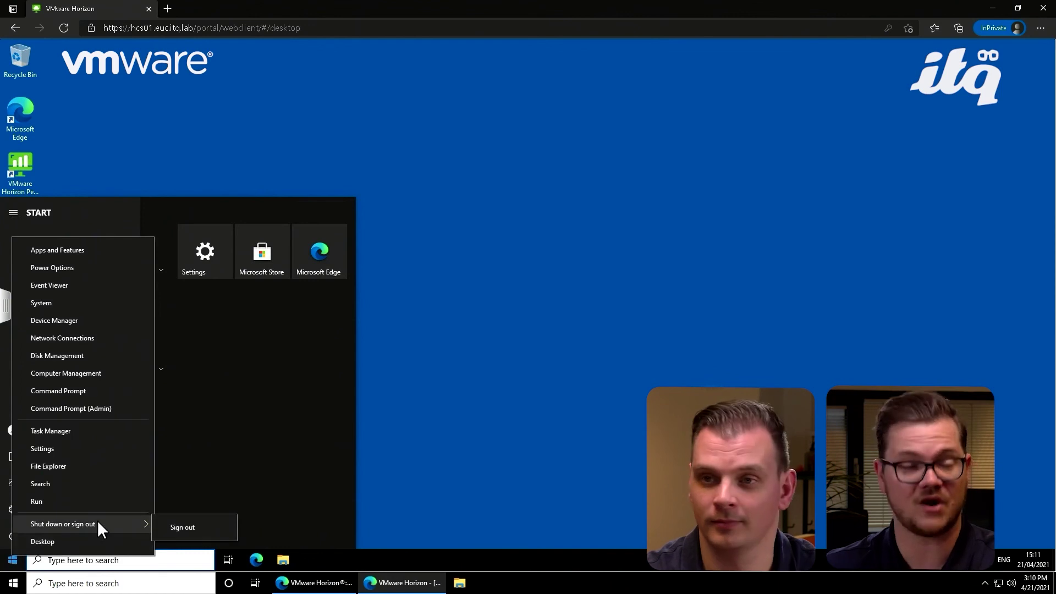
{"action": "left_click", "coordinate": [192, 525]}
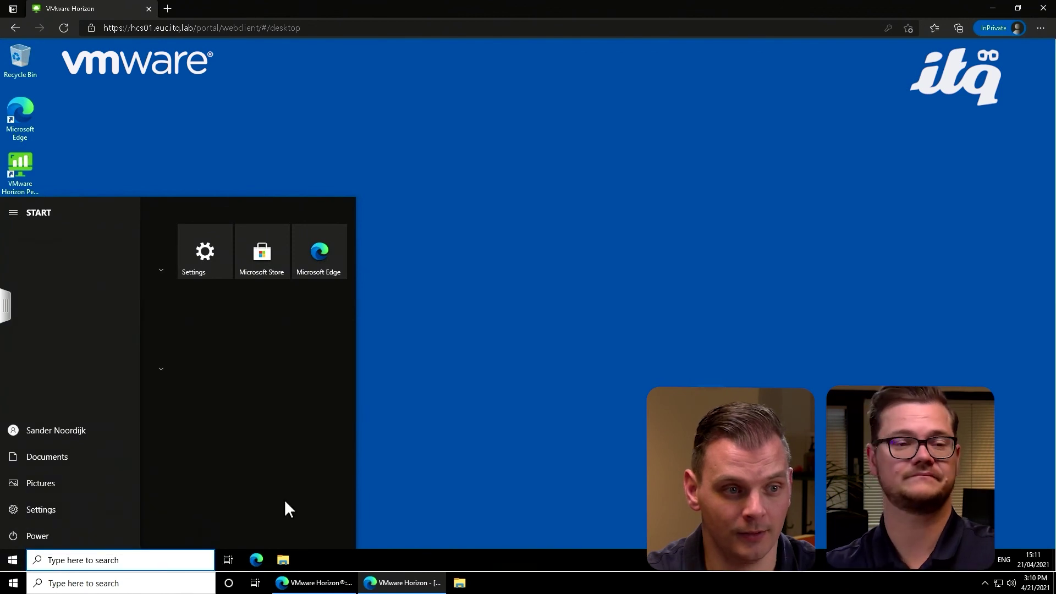